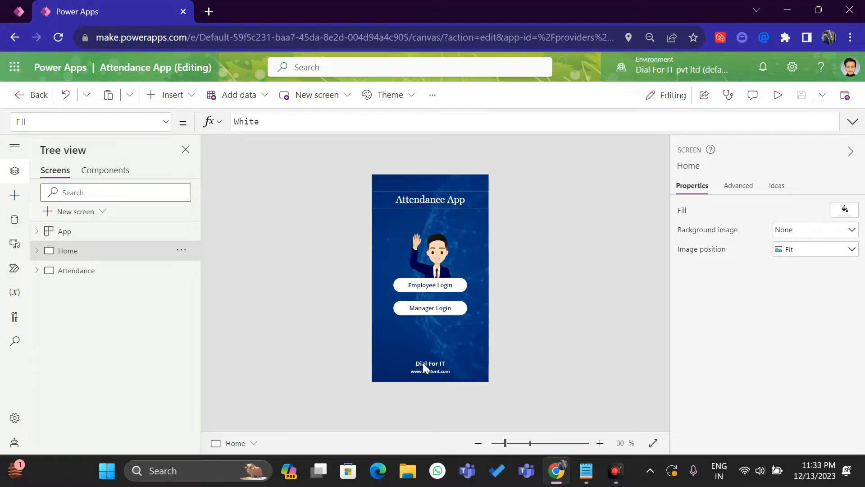
Duplicate the Attendance screen and collapse the copy's control list
left_click(89, 271)
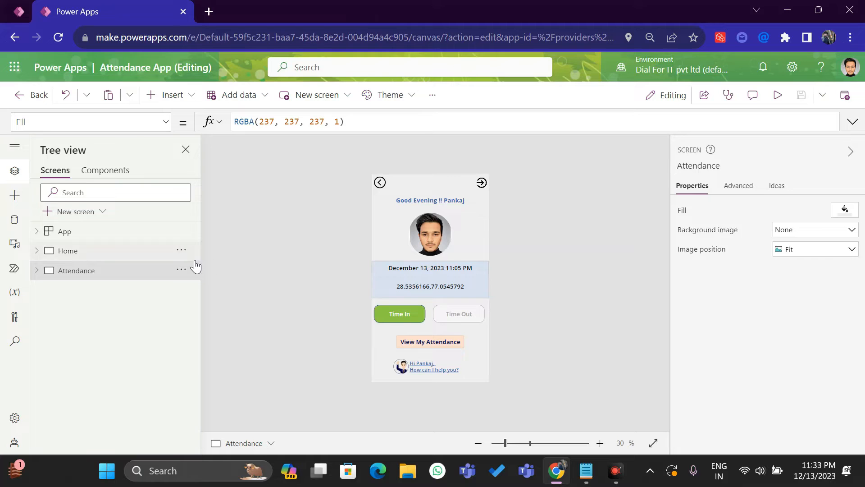
left_click(181, 269)
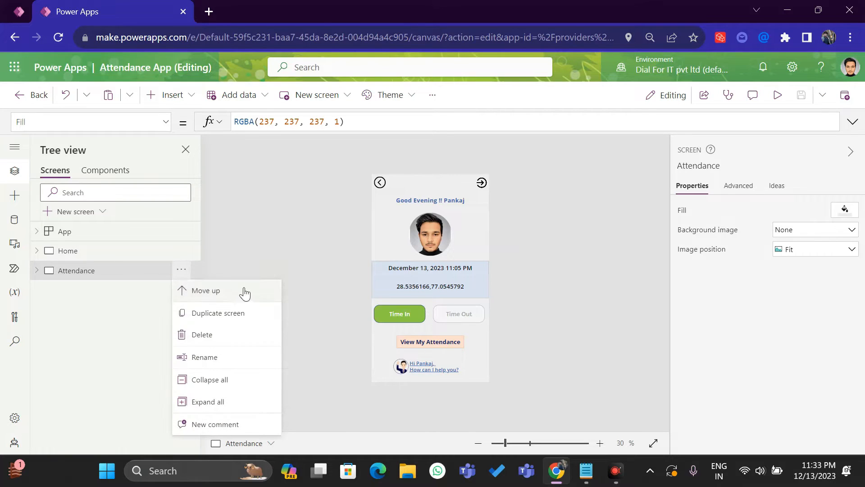
left_click(223, 312)
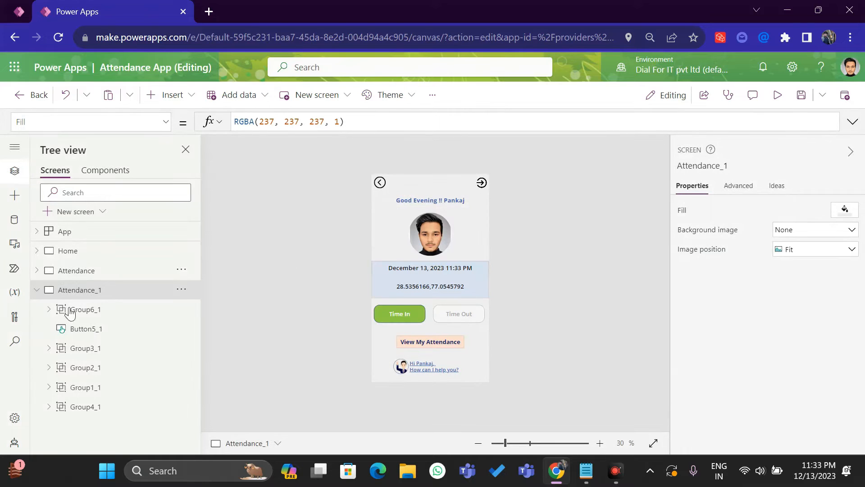
left_click(37, 290)
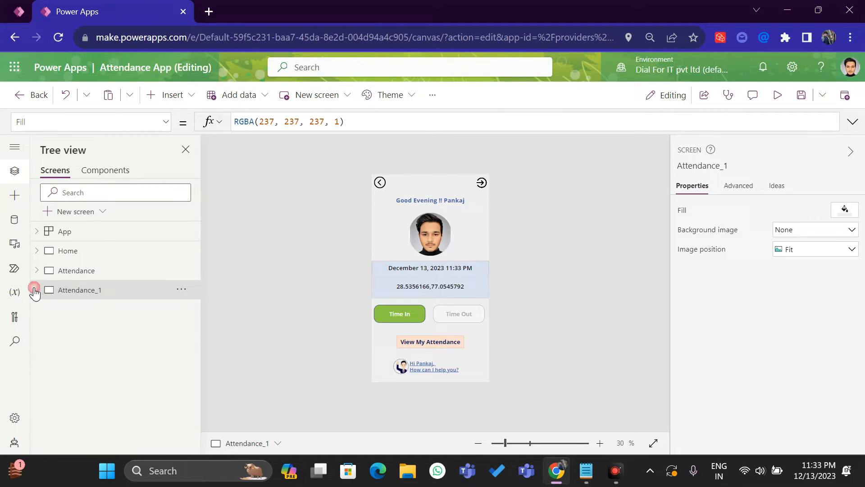
Rename the duplicated screen to My Attendance
double_click(84, 296)
type("My Attendna")
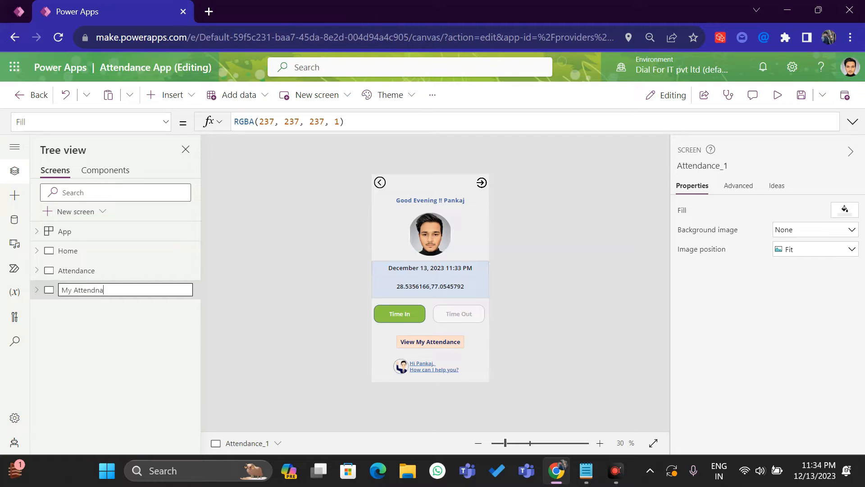
key("BackSpace")
key("BackSpace")
key("ctrl+a")
On the Attendance screen, set the View My Attendance button's OnSelect to Navigate('My Attendance') and test the button
left_click(79, 272)
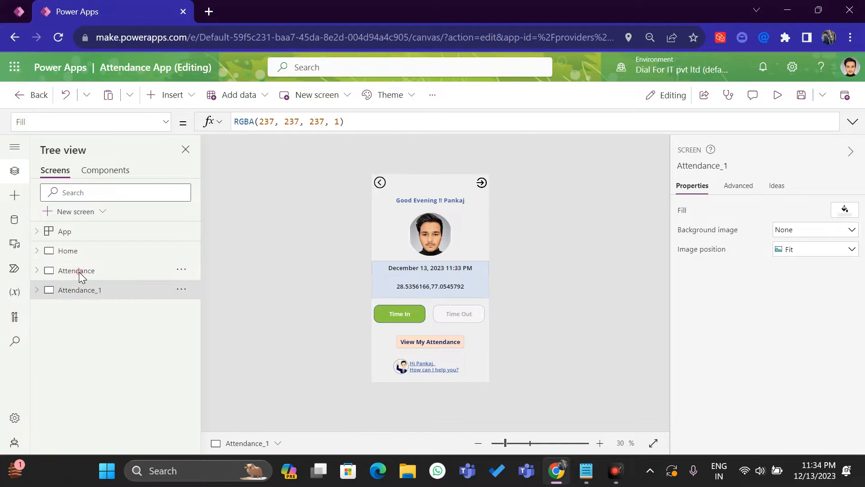
left_click(424, 341)
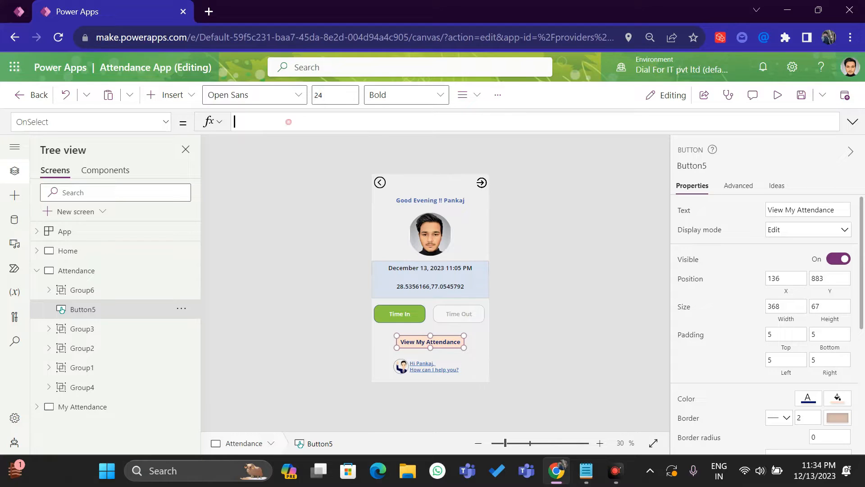
type("Navi")
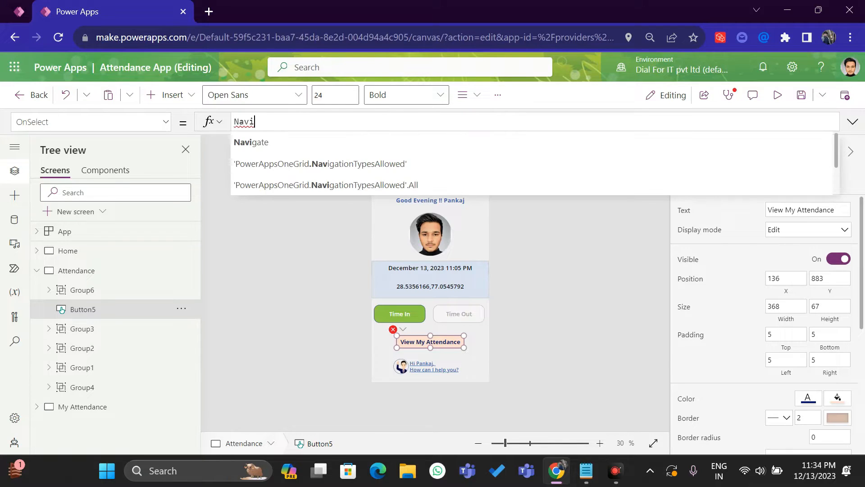
type("gate(My Attendance)")
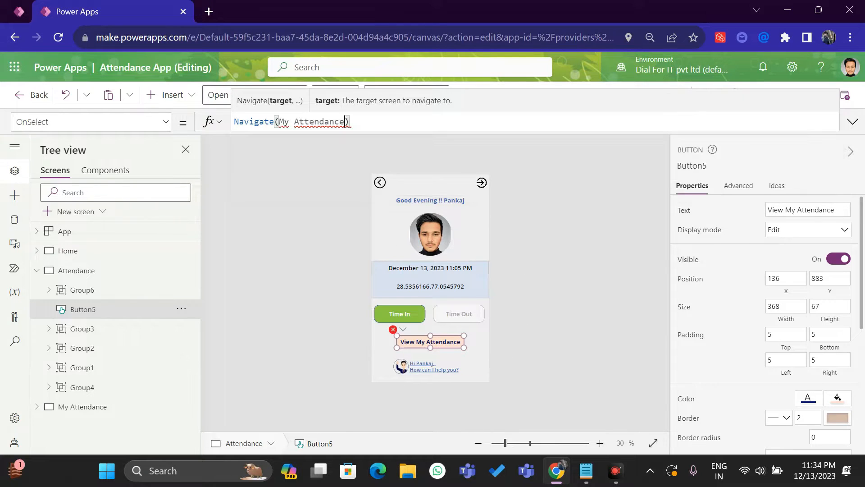
left_click(345, 121)
key("Delete")
key("BackSpace")
key("BackSpace")
key("BackSpace")
key("BackSpace")
key("BackSpace")
key("BackSpace")
key("BackSpace")
key("BackSpace")
key("BackSpace")
key("BackSpace")
key("BackSpace")
key("BackSpace")
key("BackSpace")
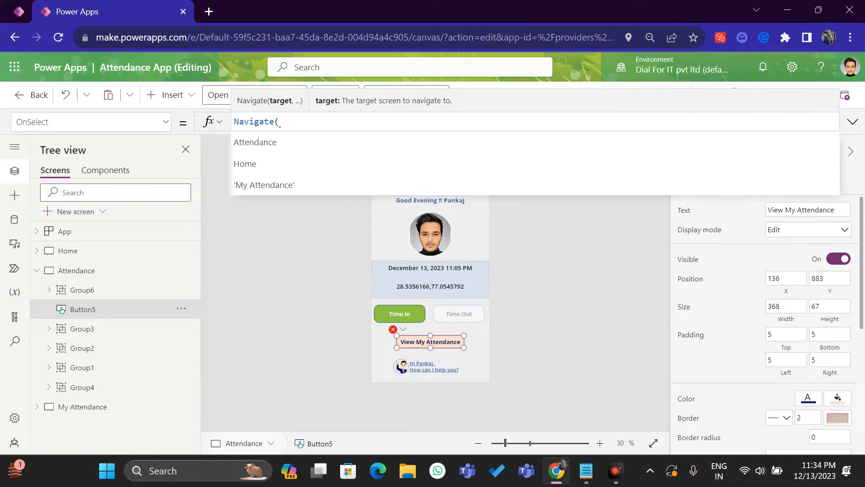
left_click(293, 184)
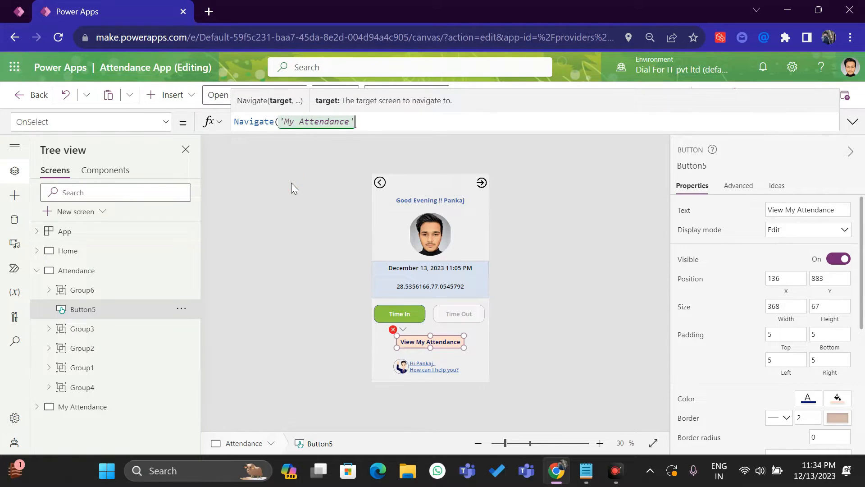
type(")")
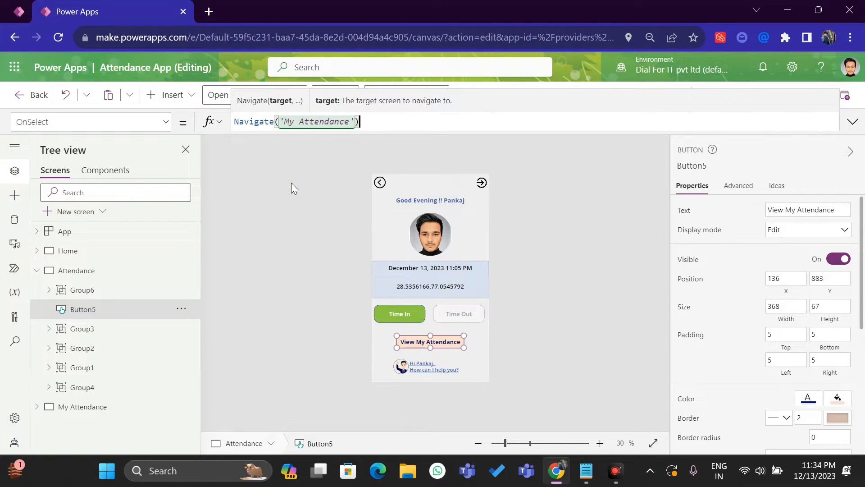
left_click(430, 342, "alt")
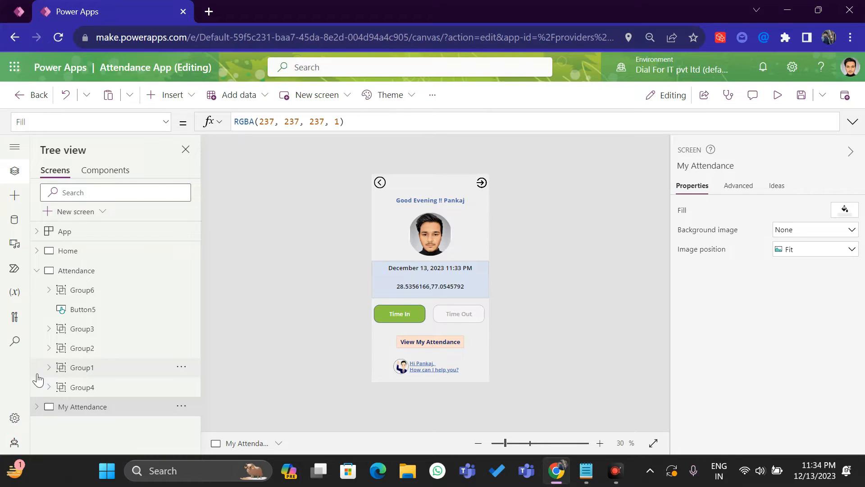
On the My Attendance screen, delete the profile image and all controls below it, and move the greeting label to X 0, Y 0
left_click(37, 271)
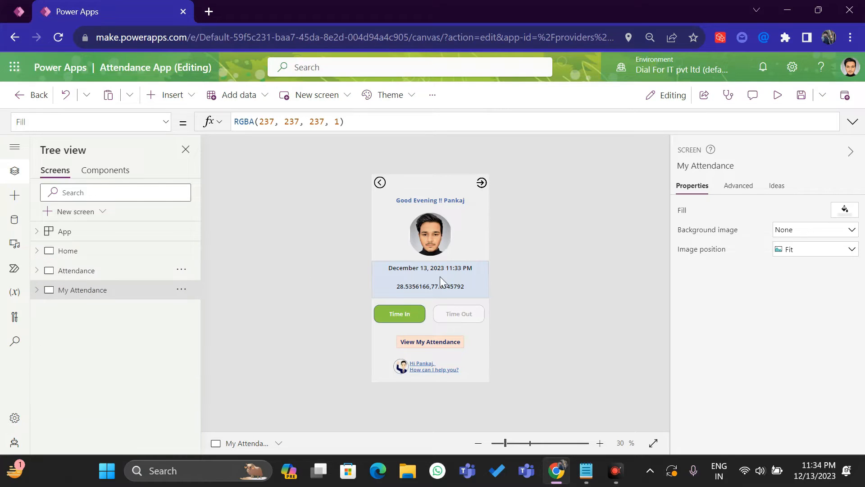
left_click(424, 238)
left_click(423, 238)
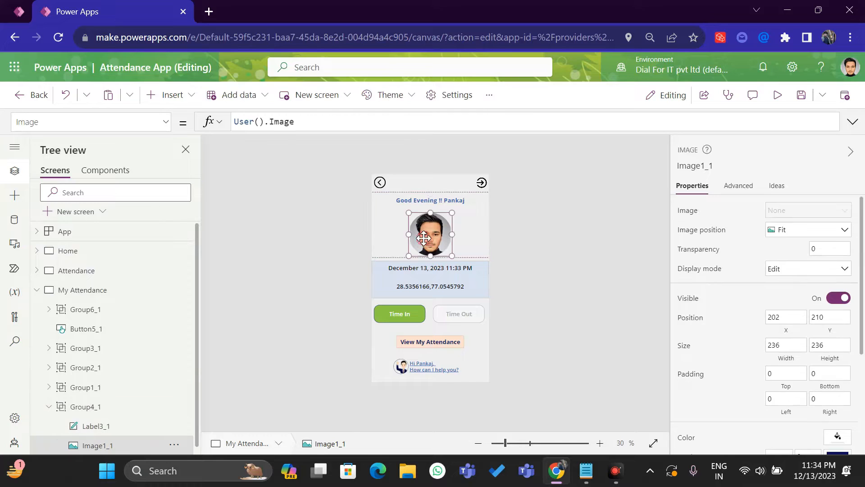
key("Delete")
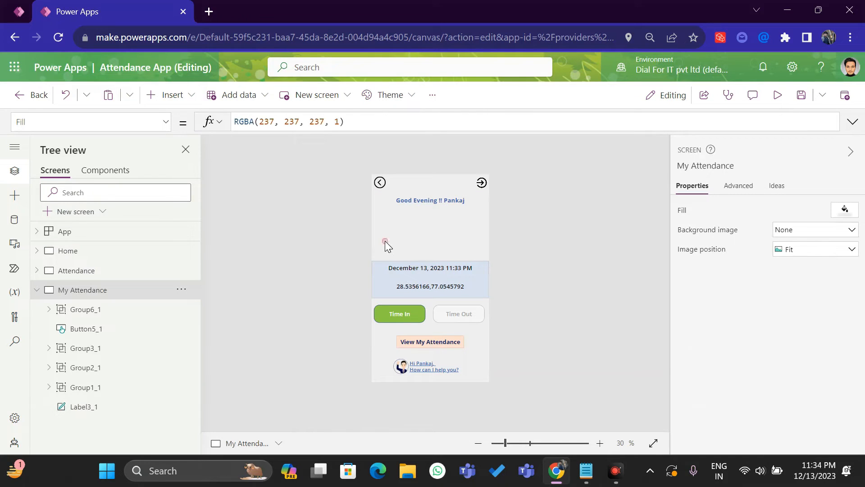
left_click_drag(394, 241, 477, 379)
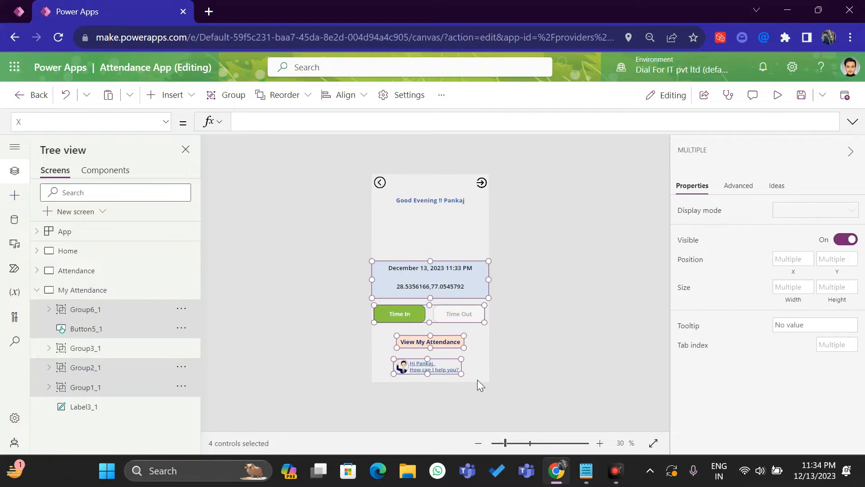
key("Delete")
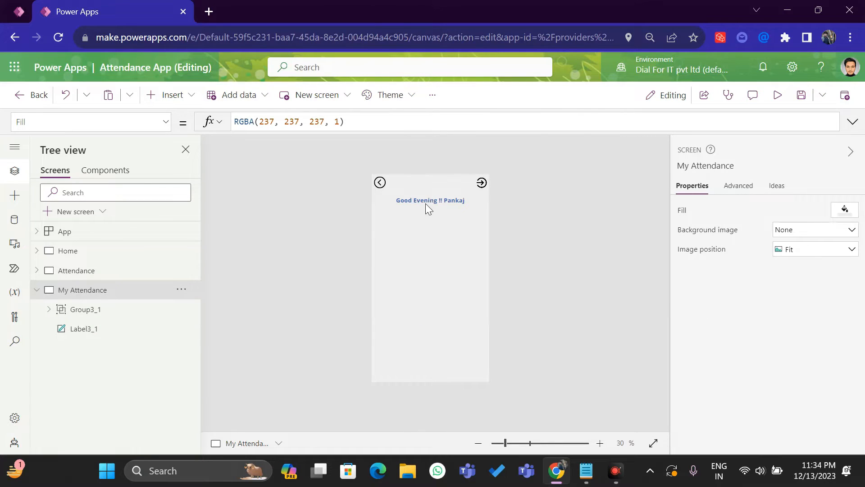
left_click_drag(425, 203, 429, 179)
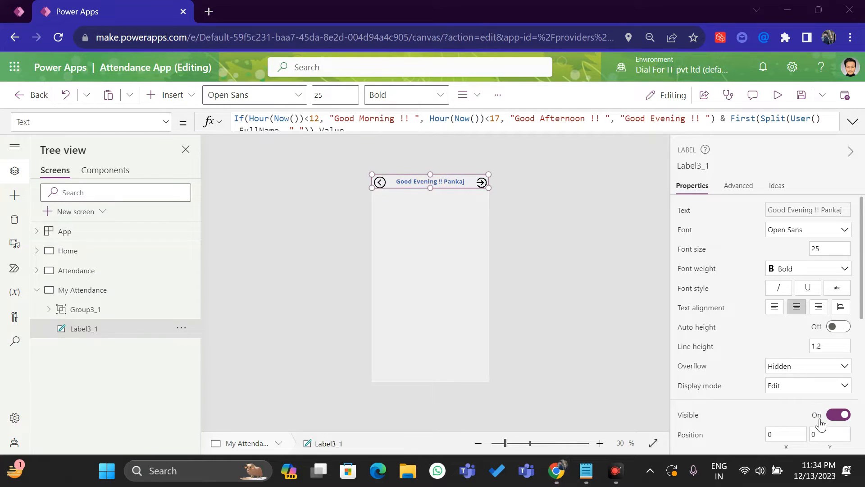
left_click(584, 258)
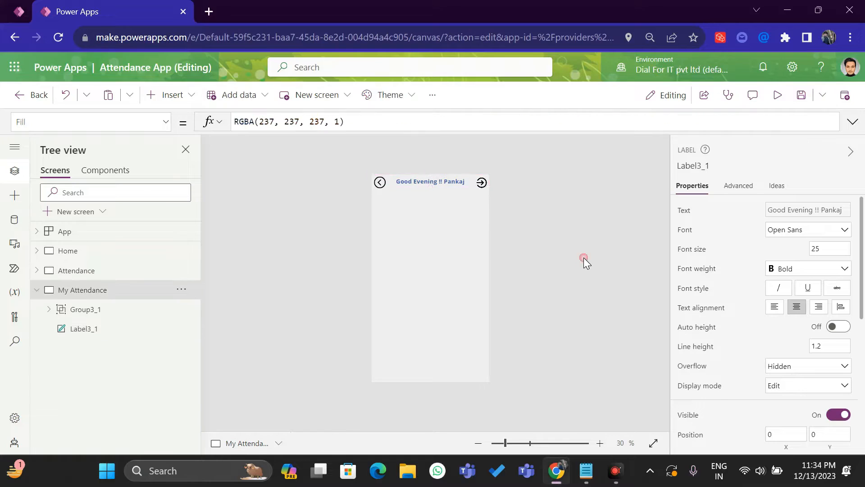
Set the My Attendance back icon's OnSelect to Navigate(Attendance) and test navigation between the two screens in both directions
left_click(380, 182)
left_click(380, 182)
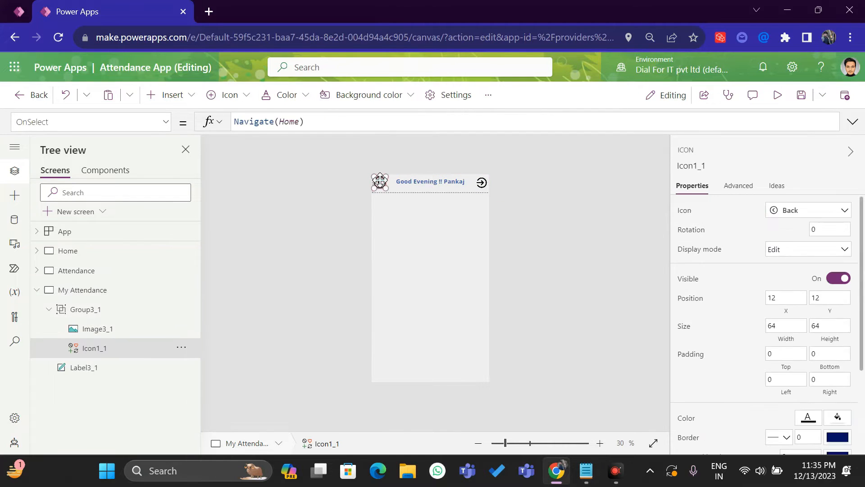
left_click_drag(280, 122, 303, 122)
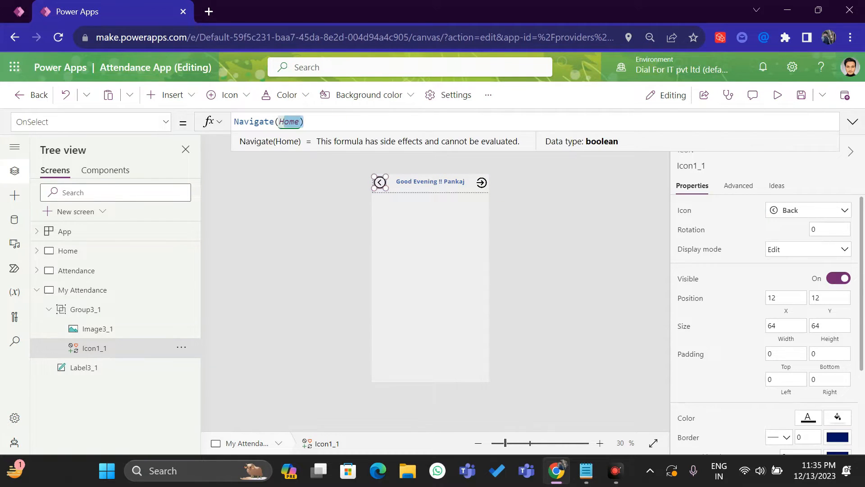
key("BackSpace")
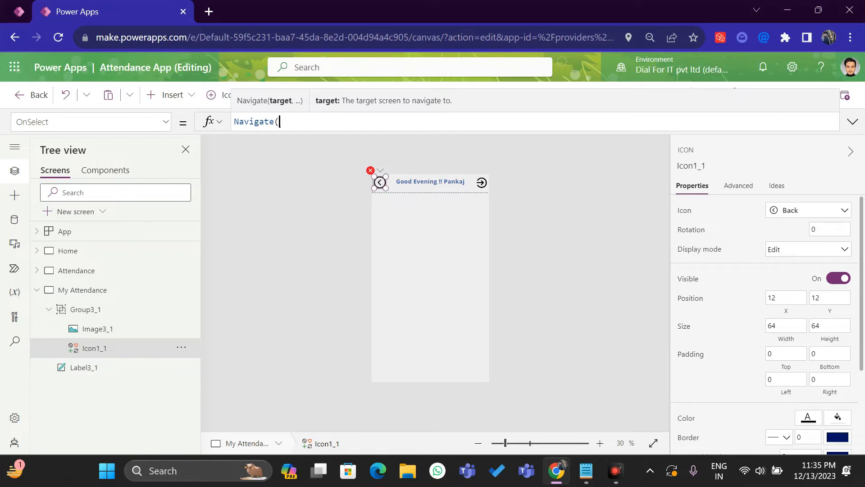
type("Atten")
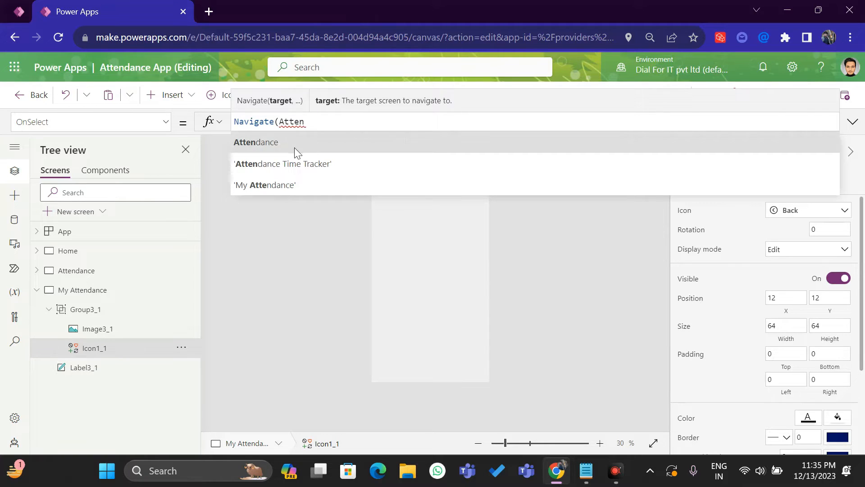
left_click(293, 148)
type(")")
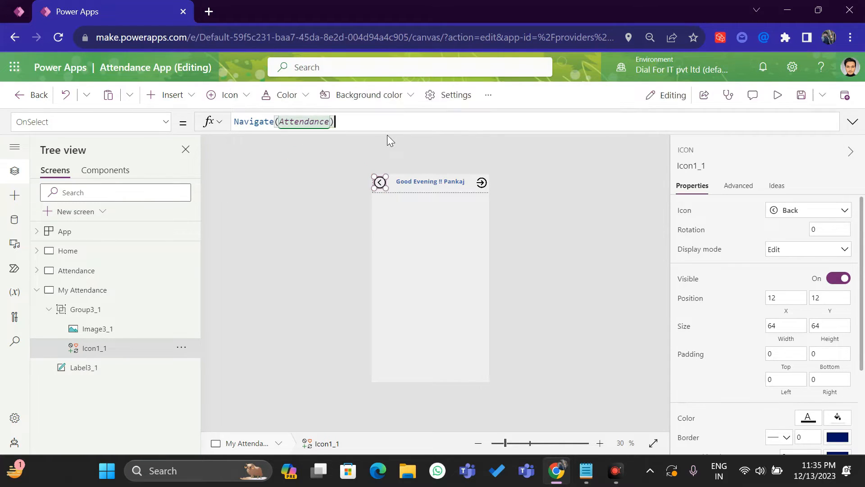
left_click(381, 182, "alt")
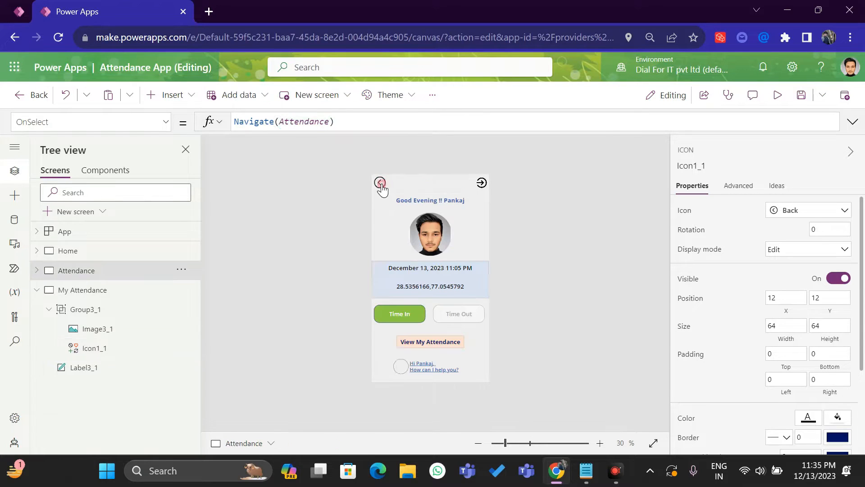
left_click(431, 343, "alt")
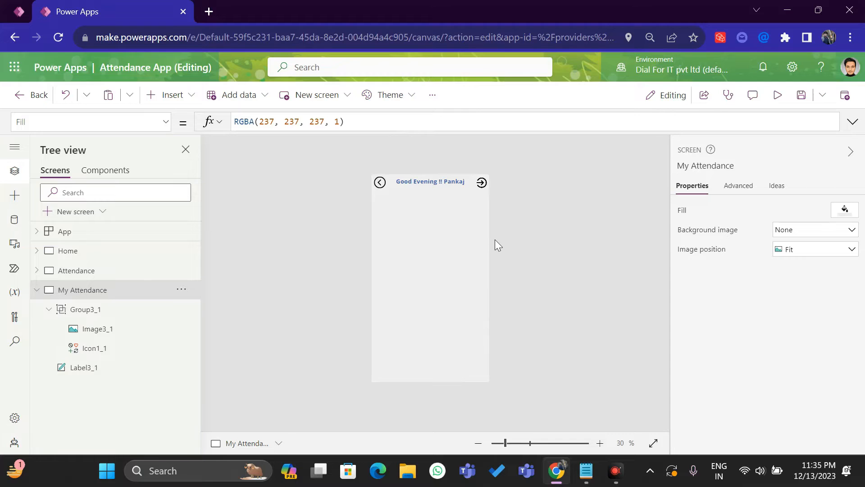
Insert a date picker on the My Attendance screen, sized about 321 by 50, at about X 319, Y 124 below the header
left_click(37, 290)
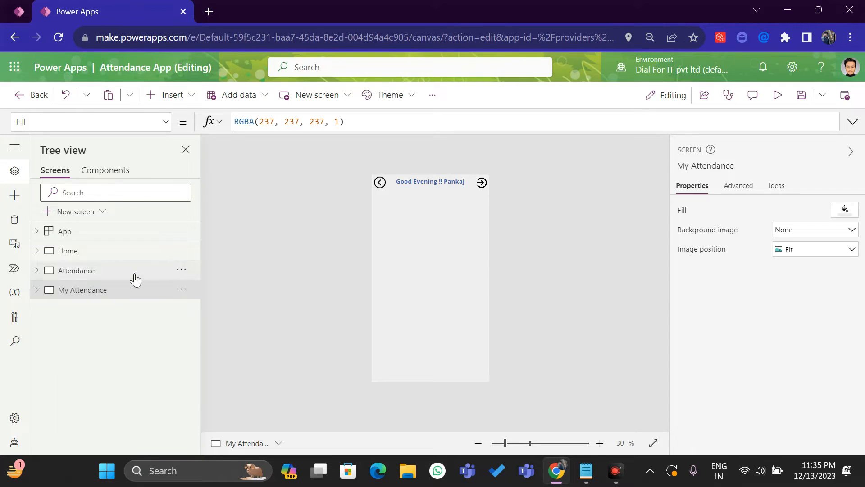
left_click(173, 94)
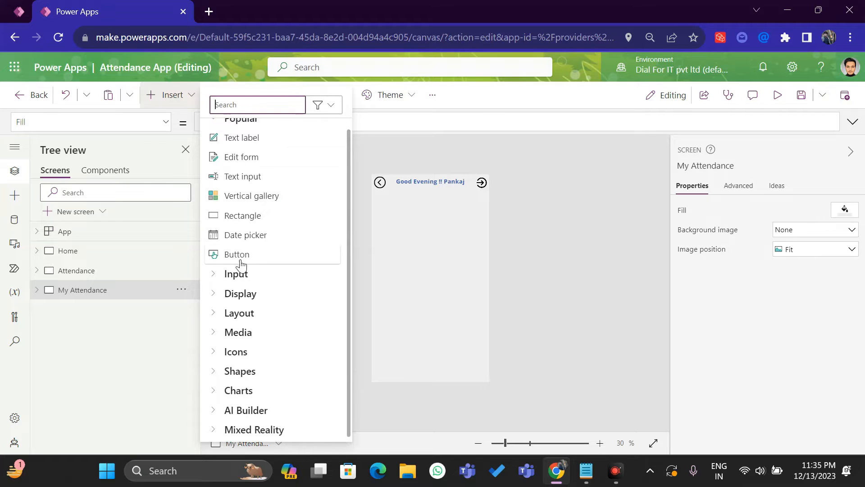
left_click(230, 234)
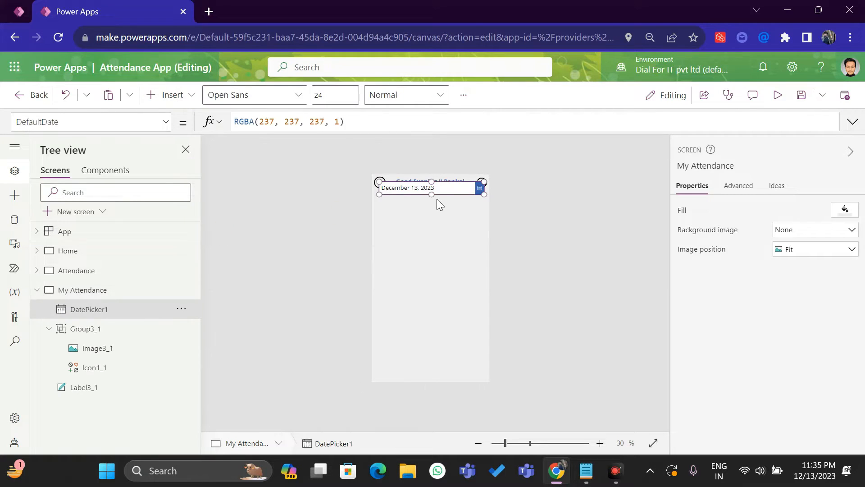
left_click_drag(379, 181, 441, 205)
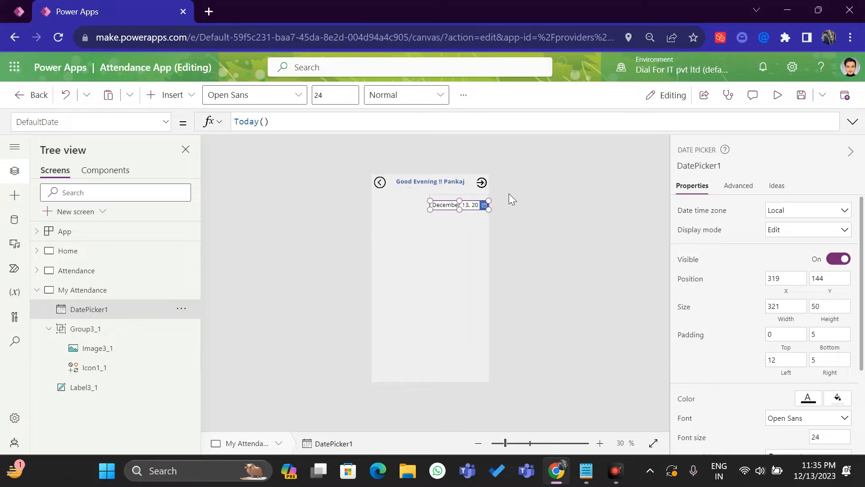
mouse_move(444, 206)
left_mouse_down()
mouse_move(444, 219)
mouse_move(446, 200)
left_mouse_up()
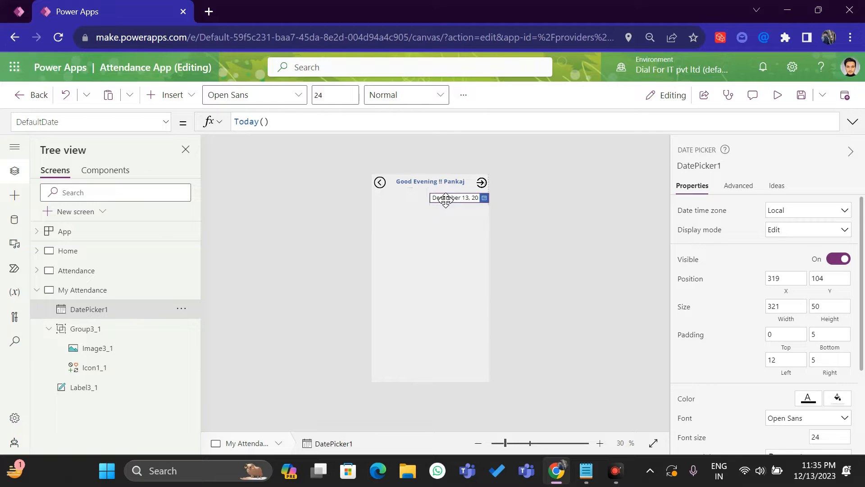
left_click_drag(445, 200, 445, 203)
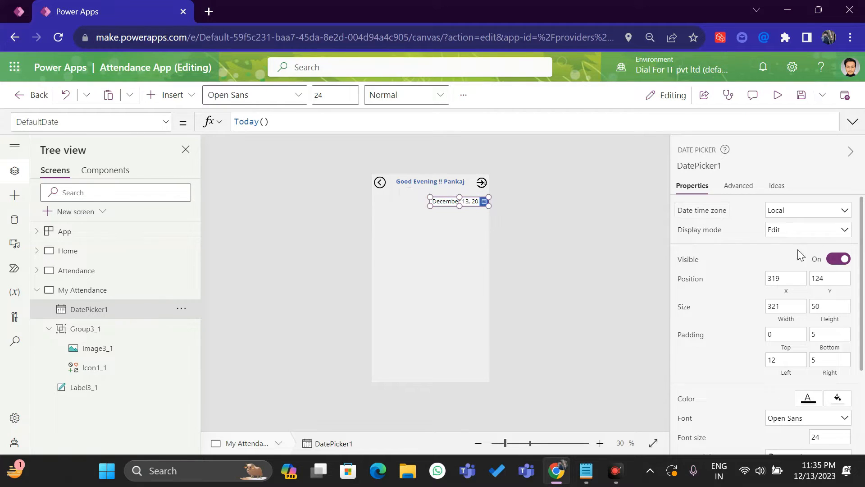
Set the date picker's font size to 18
scroll(744, 329, "down", 3)
left_click(829, 332)
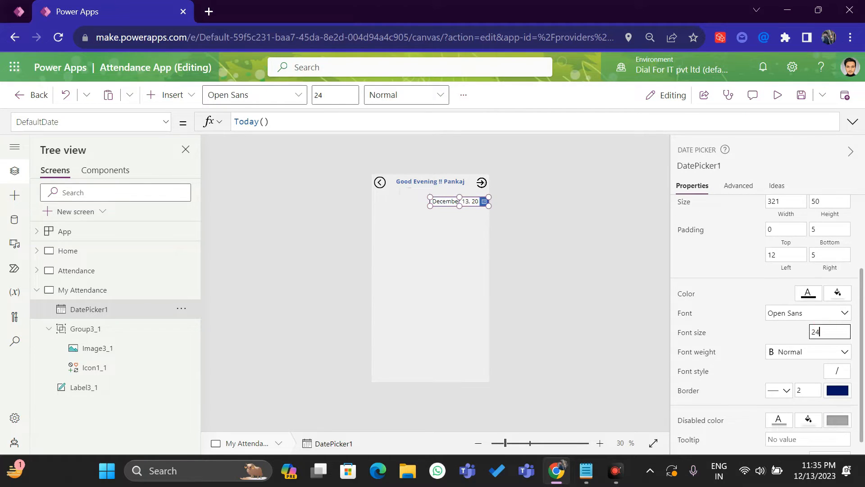
key("BackSpace")
key("BackSpace")
type("18")
left_click(791, 329)
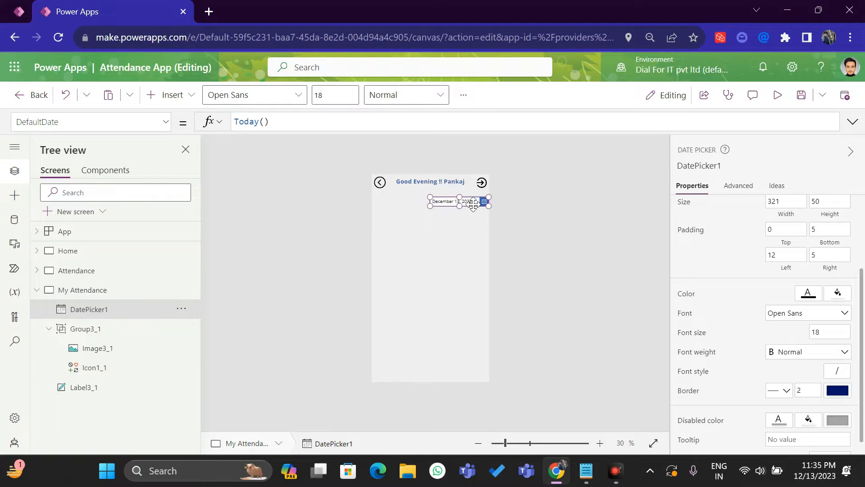
Duplicate the date picker and place the copy beside the original on the same row
key("ctrl+c")
key("ctrl+v")
left_click_drag(460, 203, 391, 203)
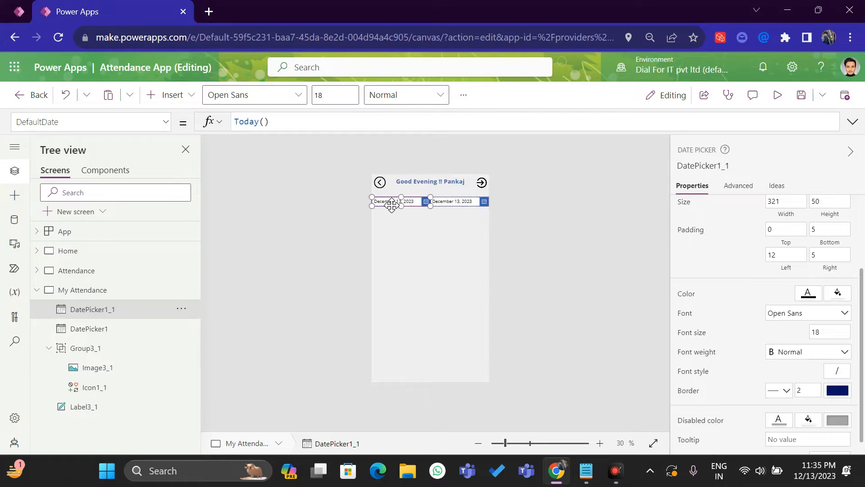
Narrow the original date picker to about 264 wide from its left edge and delete the full-width copy
left_click(441, 202)
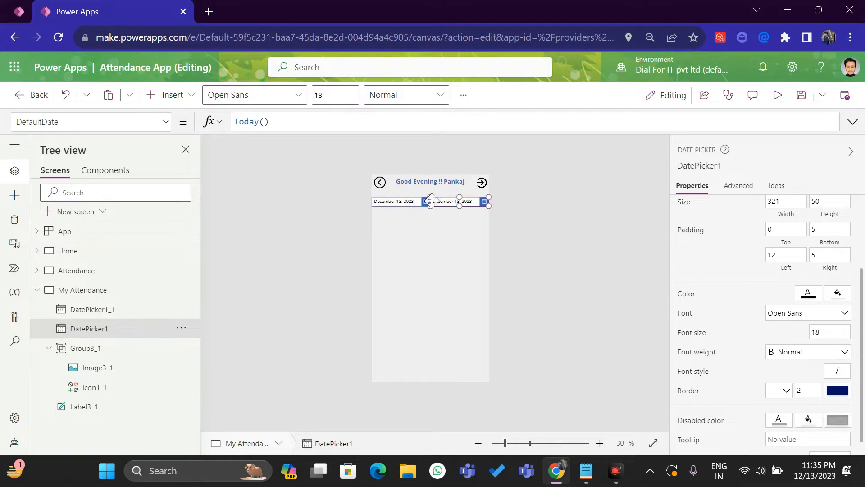
left_click_drag(430, 205, 440, 206)
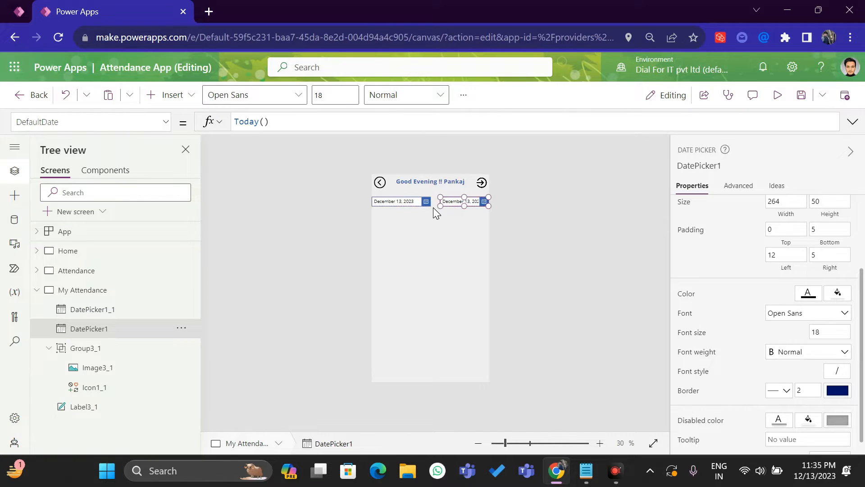
left_click(414, 201)
key("Delete")
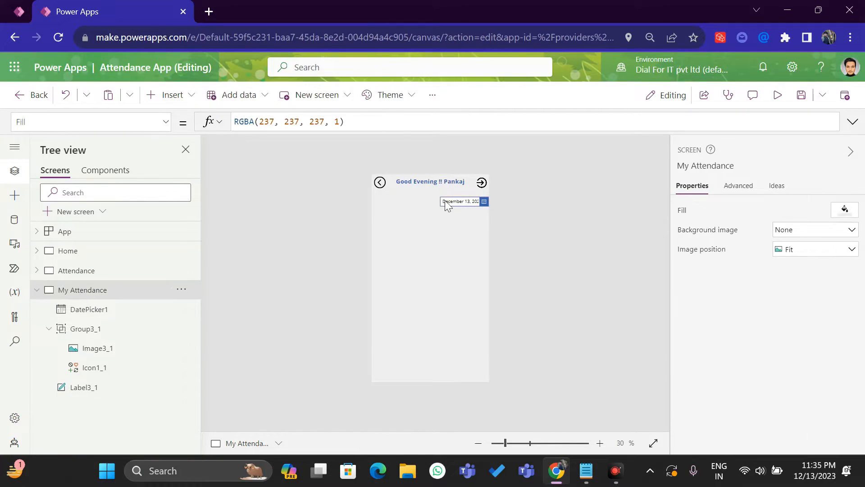
Duplicate the narrowed date picker and place the pair side by side at about X 94 and X 376, both at Y 164
left_click(447, 200)
key("ctrl+c")
key("ctrl+v")
mouse_move(446, 200)
left_mouse_down()
mouse_move(397, 202)
mouse_move(447, 210)
left_mouse_up()
left_click(446, 202, "shift")
left_click(535, 211)
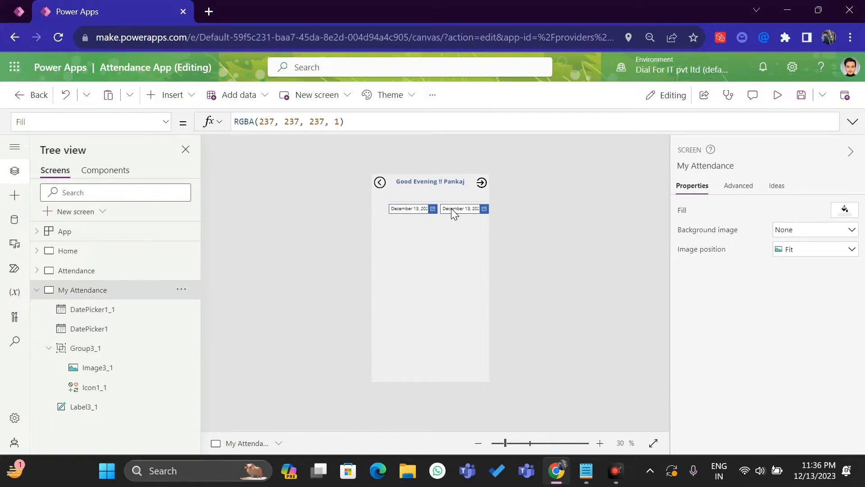
Rename the left date picker From Date and the right date picker To Date
left_click(426, 209)
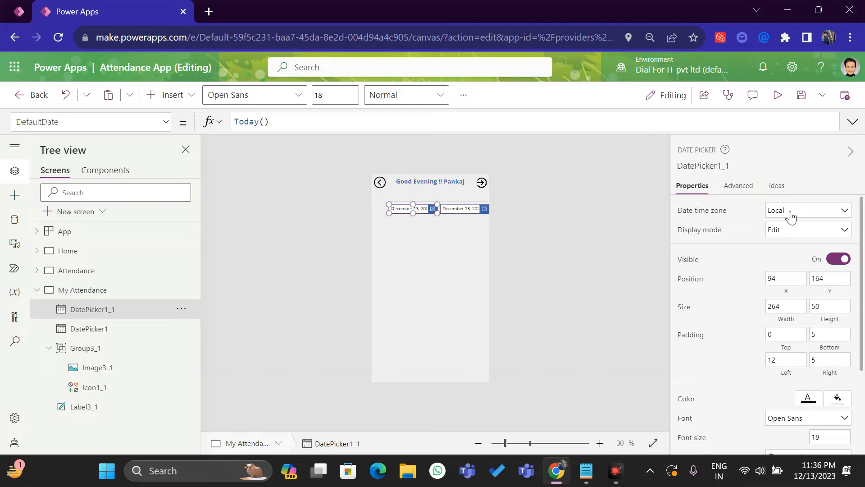
left_click(738, 166)
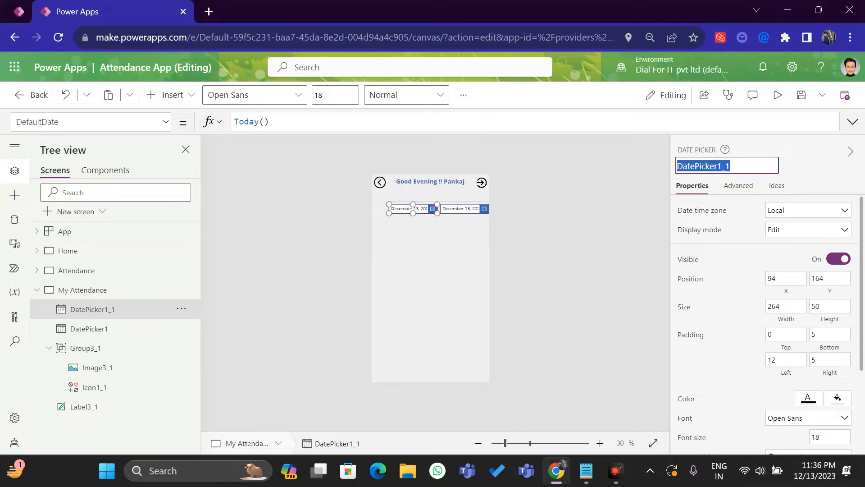
type("T")
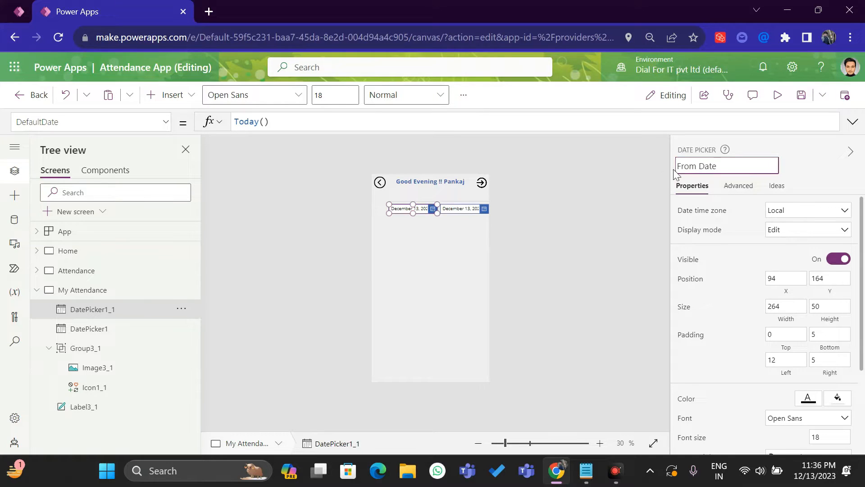
left_click(633, 185)
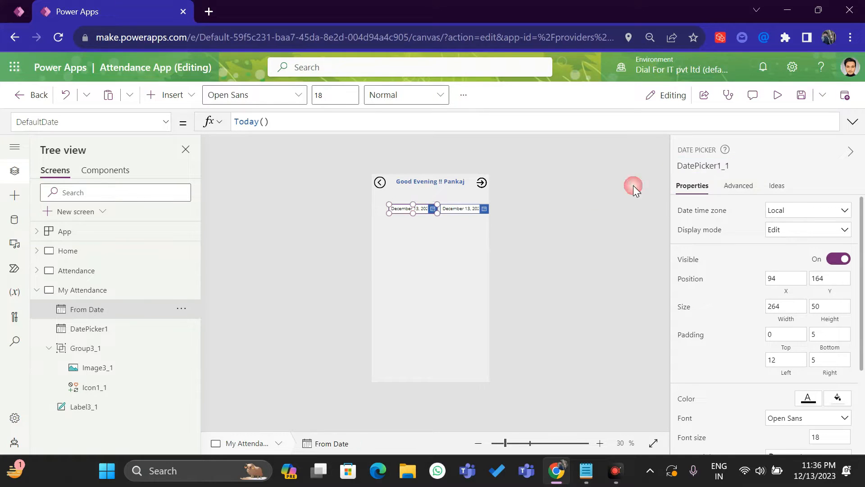
left_click(459, 213)
left_click(729, 166)
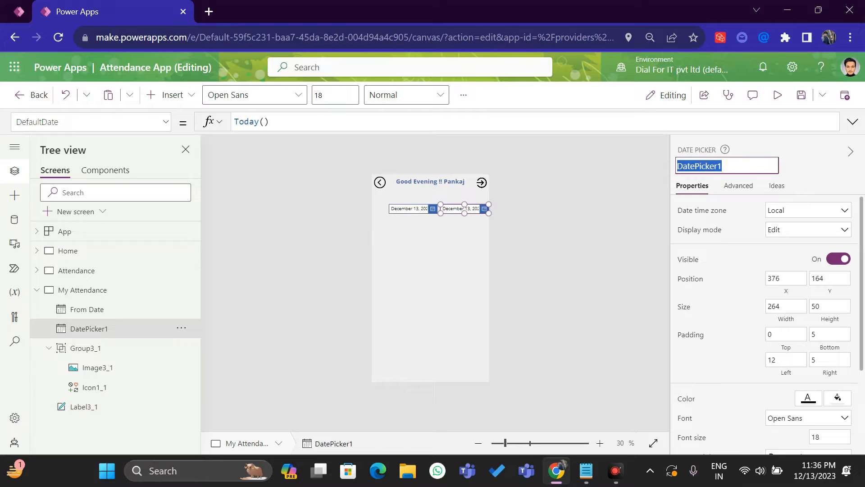
type("To Date")
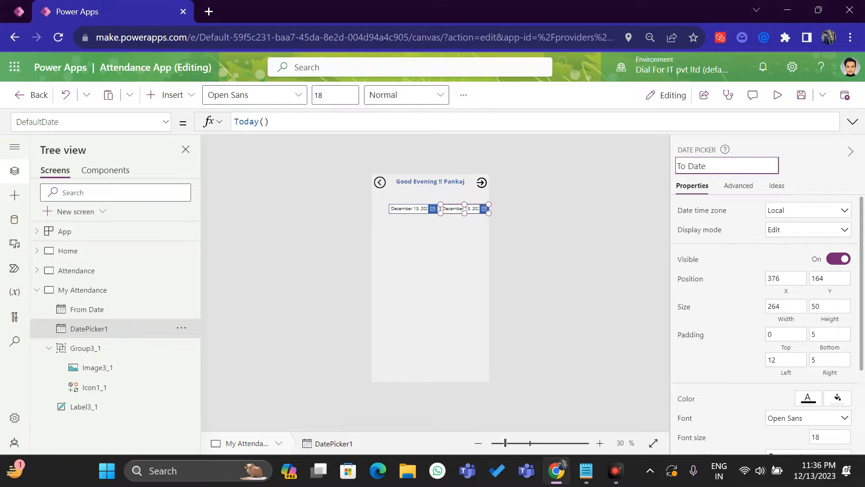
left_click(637, 177)
Set the To Date picker's DefaultDate to Today()+1
left_click(413, 209)
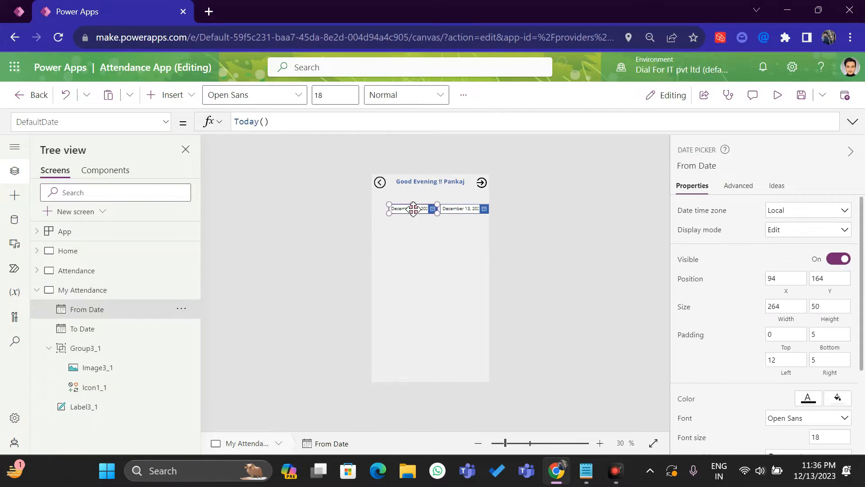
left_click(467, 204)
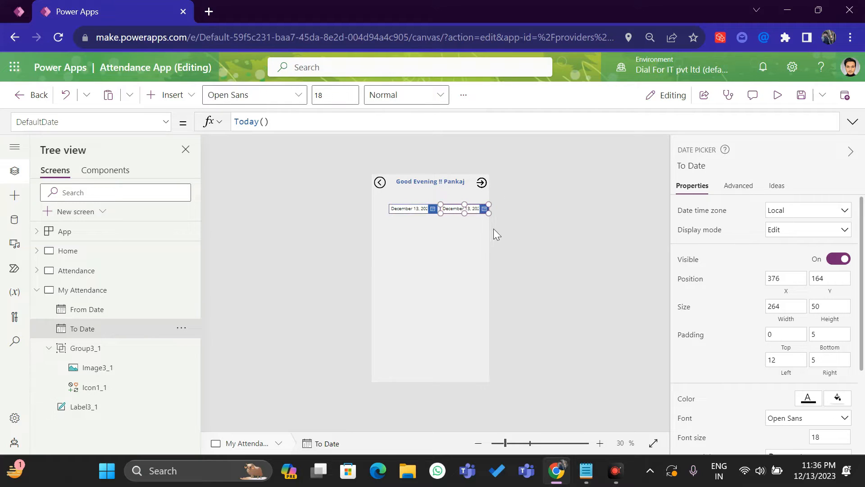
left_click(288, 122)
type("+1")
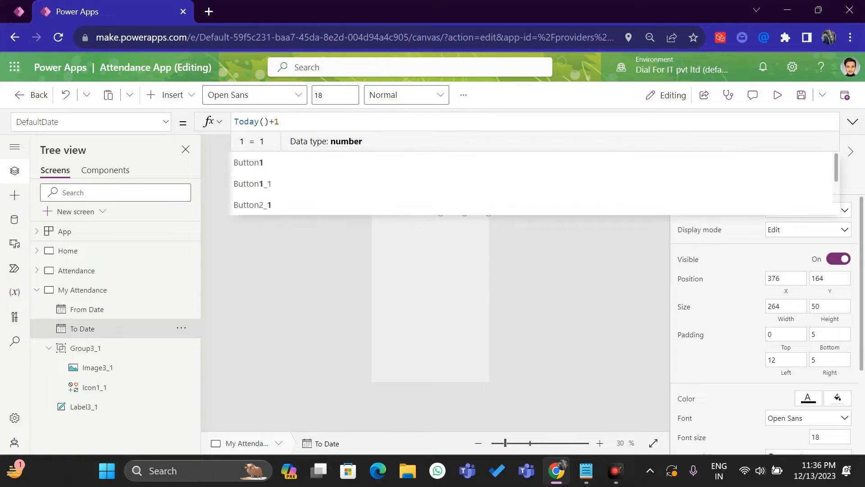
left_click(564, 252)
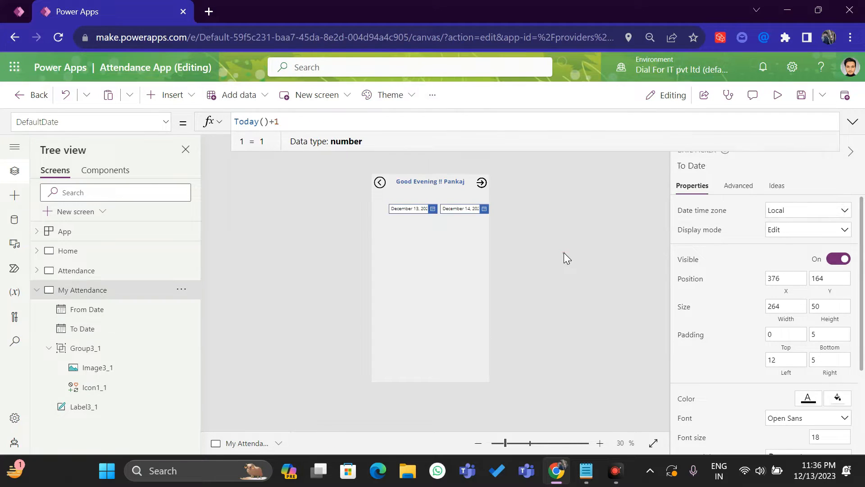
Set the From Date picker's DefaultDate to Today()-7 and check the selected day in its calendar
left_click(412, 204)
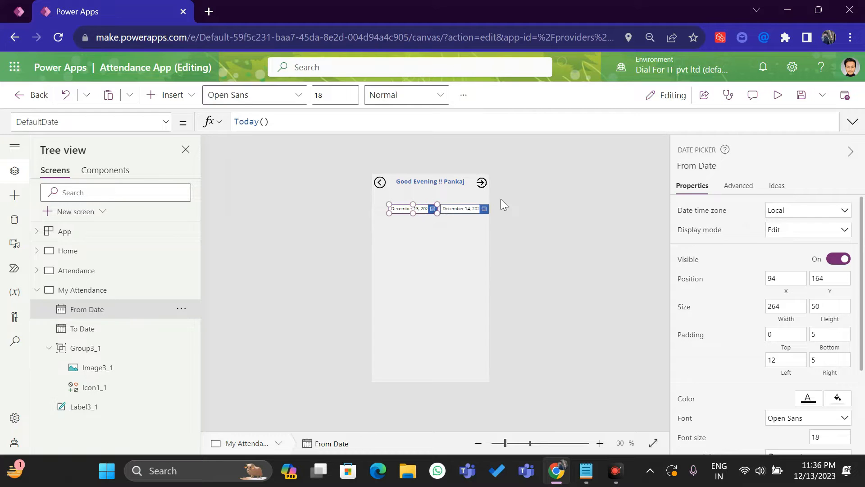
left_click(419, 121)
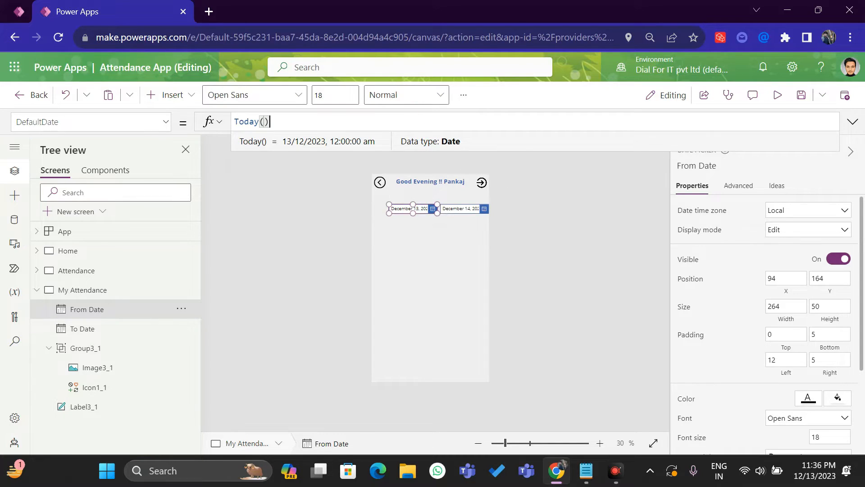
type("-7")
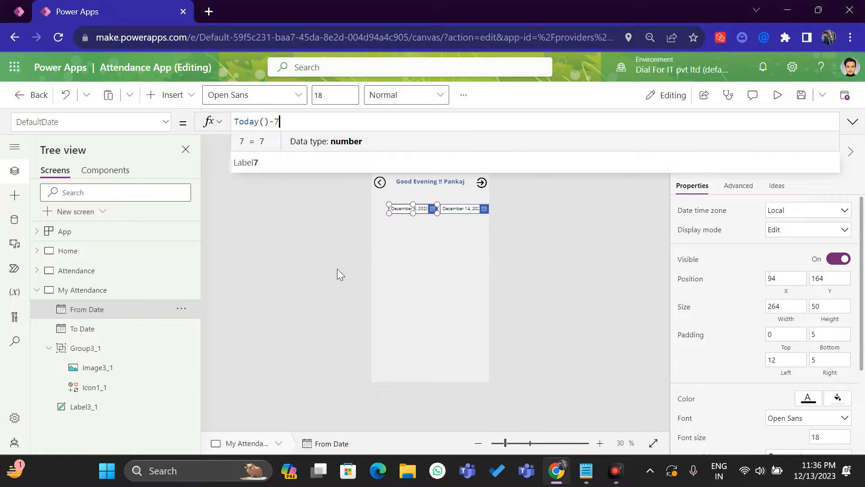
left_click(566, 204)
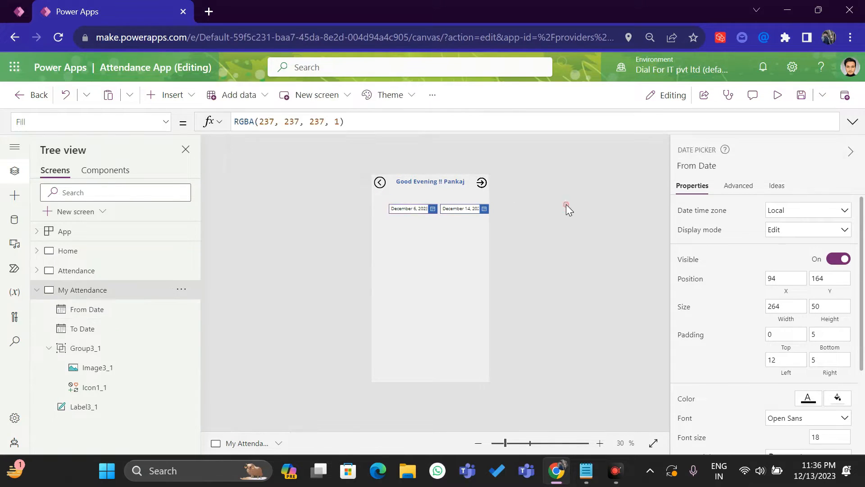
left_click(402, 212, "alt")
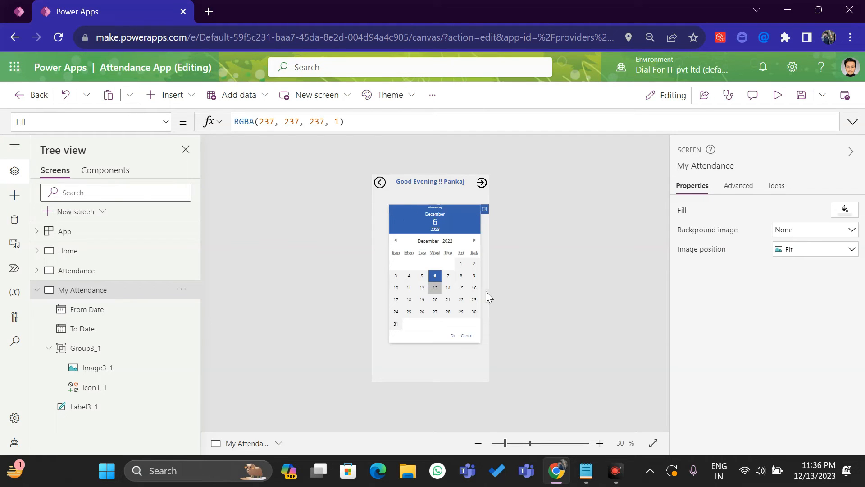
left_click(454, 336)
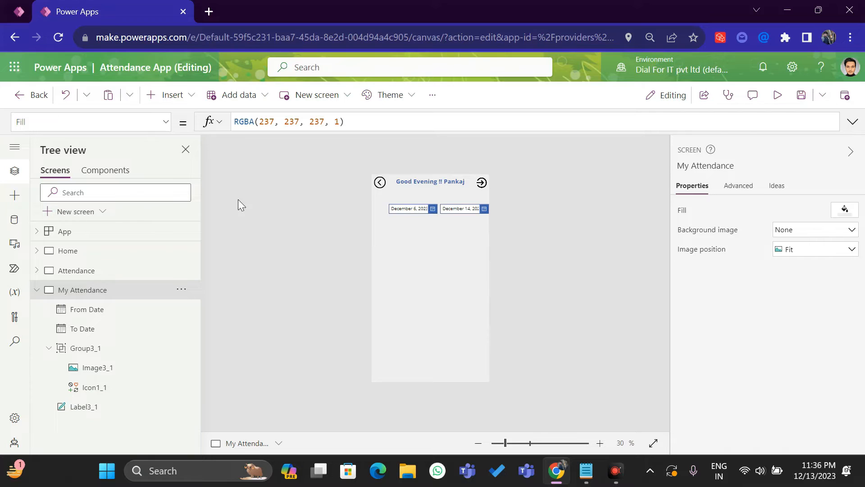
left_click(171, 95)
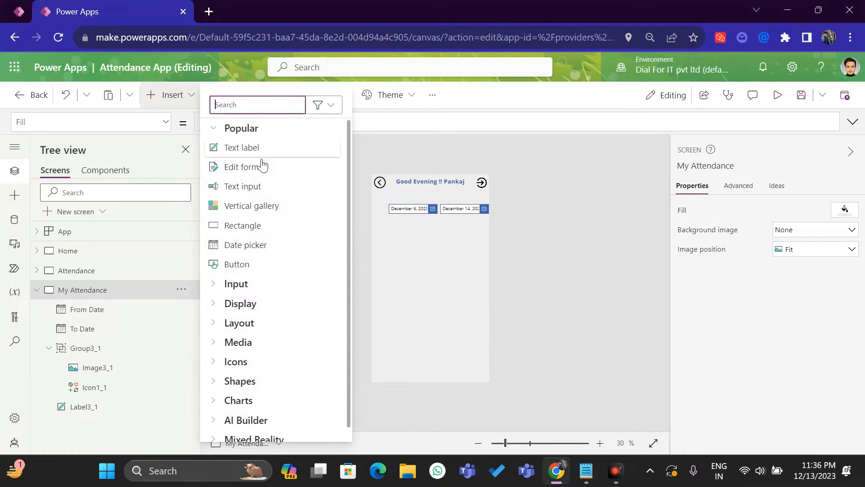
left_click(247, 195)
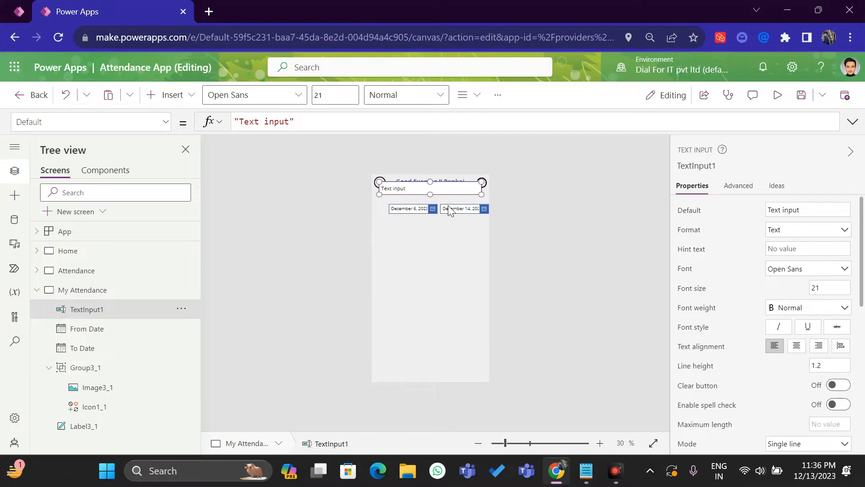
left_click(421, 191)
key("Delete")
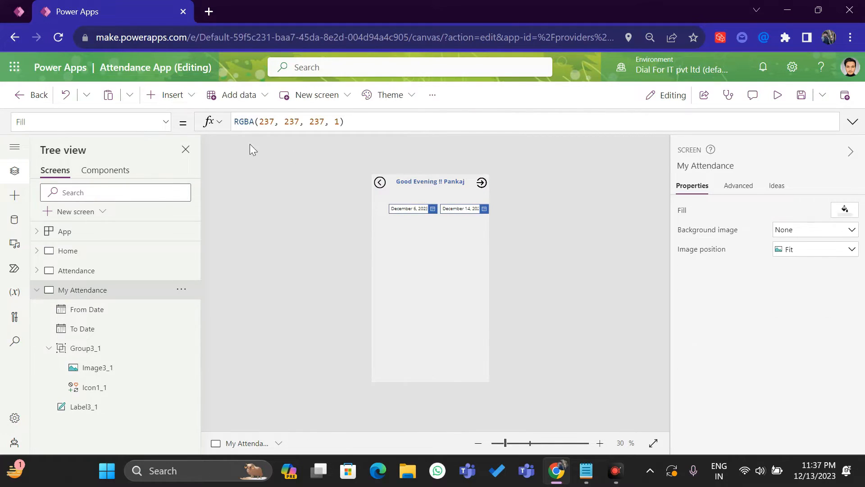
Insert a text label and place it directly above the From Date picker at about X 94, Y 111
left_click(172, 95)
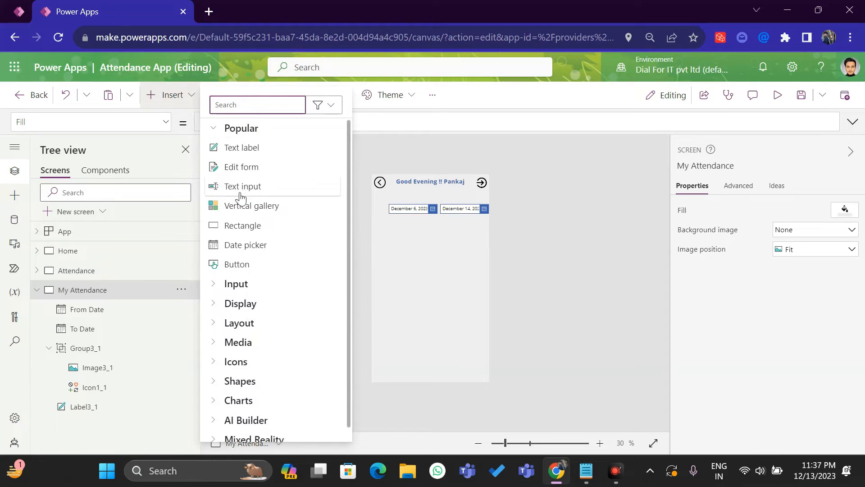
left_click(244, 149)
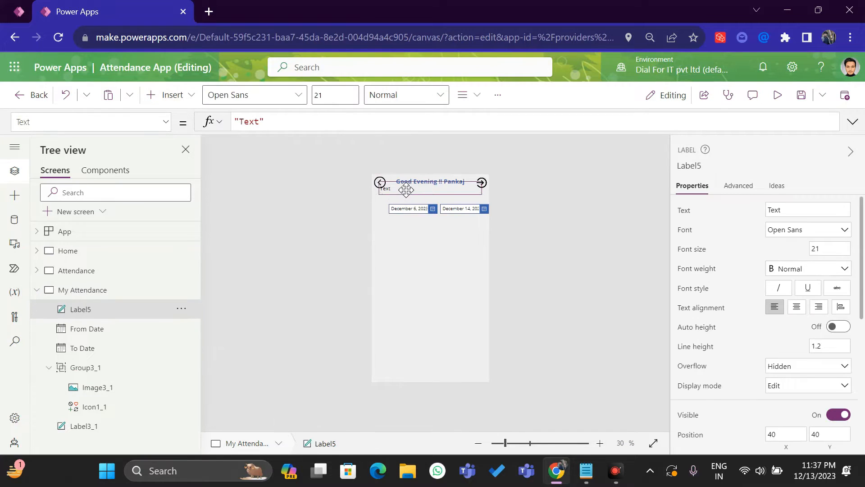
left_click_drag(406, 189, 413, 200)
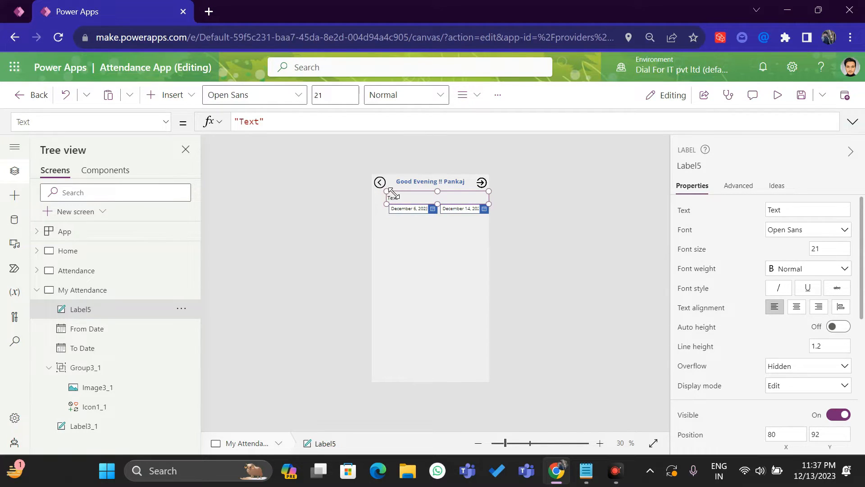
left_click_drag(391, 193, 397, 196)
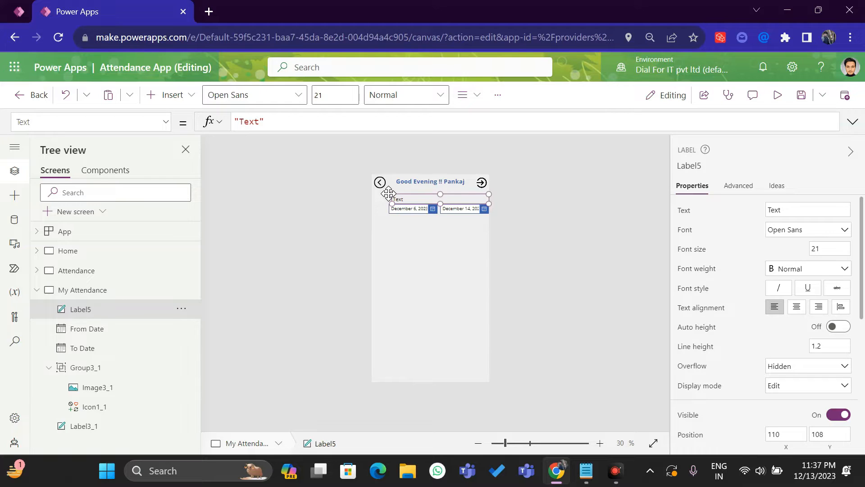
left_click(518, 443)
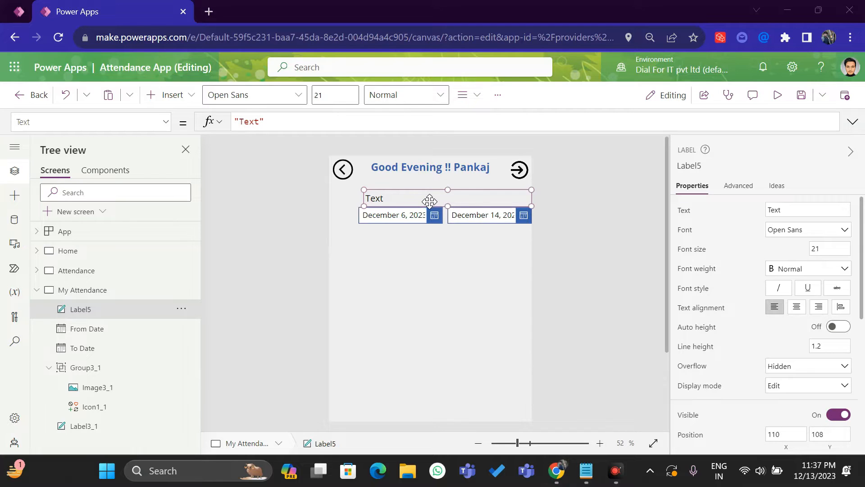
left_click_drag(430, 201, 424, 201)
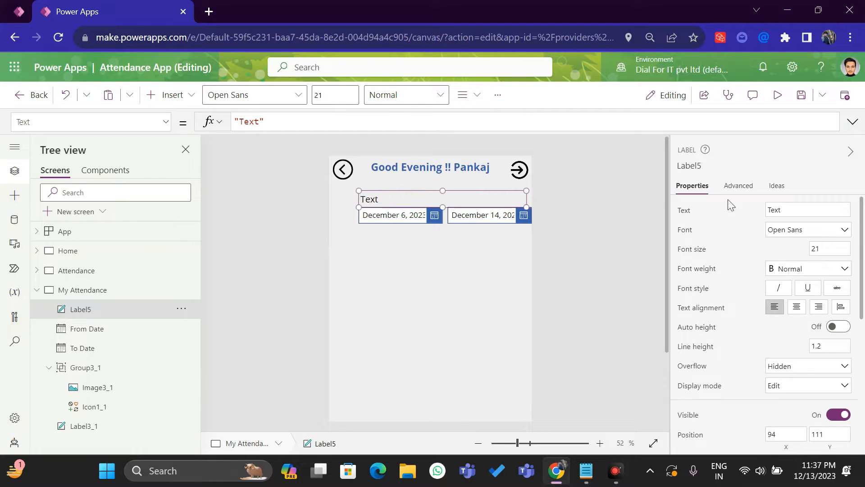
Set the new label's text to From Date with font size 16 and bold weight
left_click(793, 210)
left_click_drag(783, 210, 748, 209)
type("From Date")
key("Return")
left_click(836, 246)
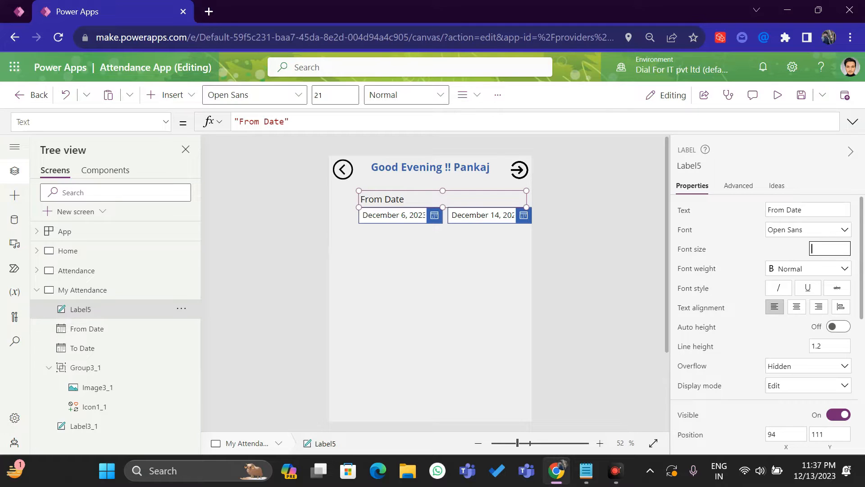
type("16")
left_click(791, 259)
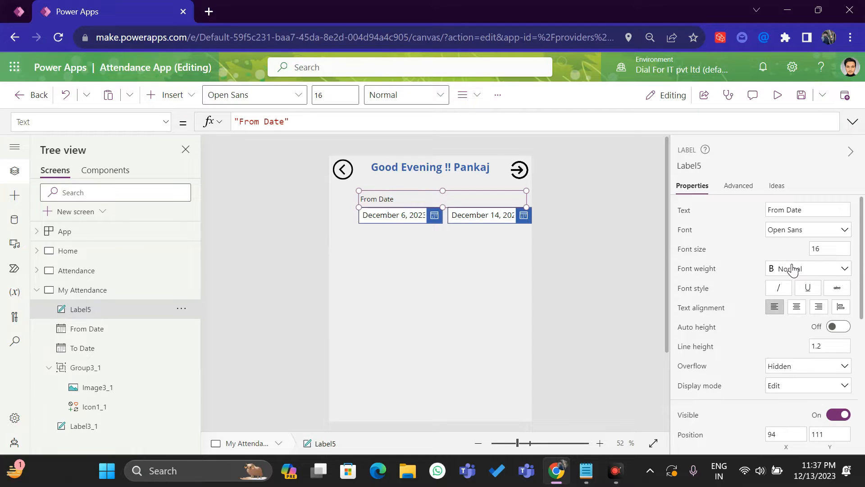
left_click(792, 269)
left_click(791, 280)
Add a colon after the label's text, lower its top edge to about Y 128, and narrow it to the From Date picker's width
left_click(807, 208)
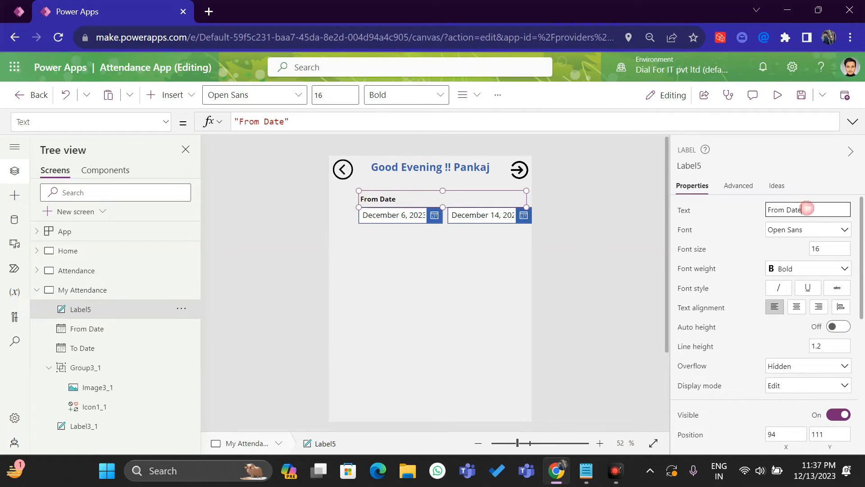
type(":")
left_click(734, 214)
left_click_drag(443, 191, 443, 196)
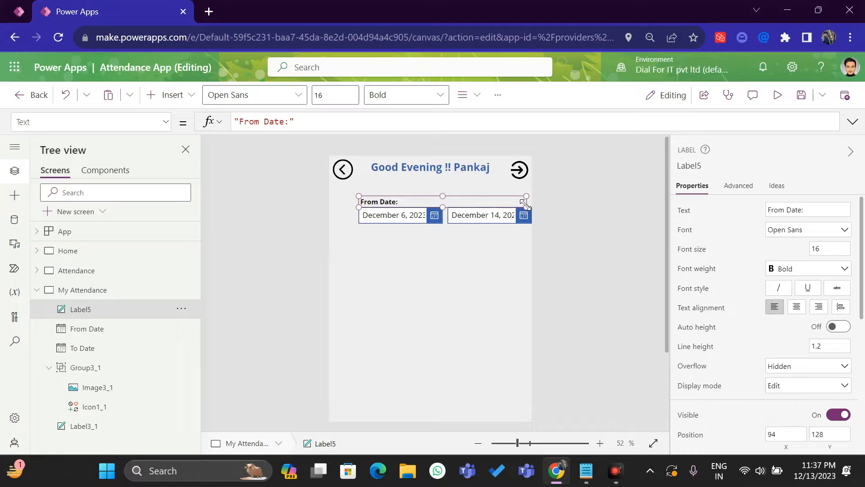
left_click_drag(524, 202, 441, 203)
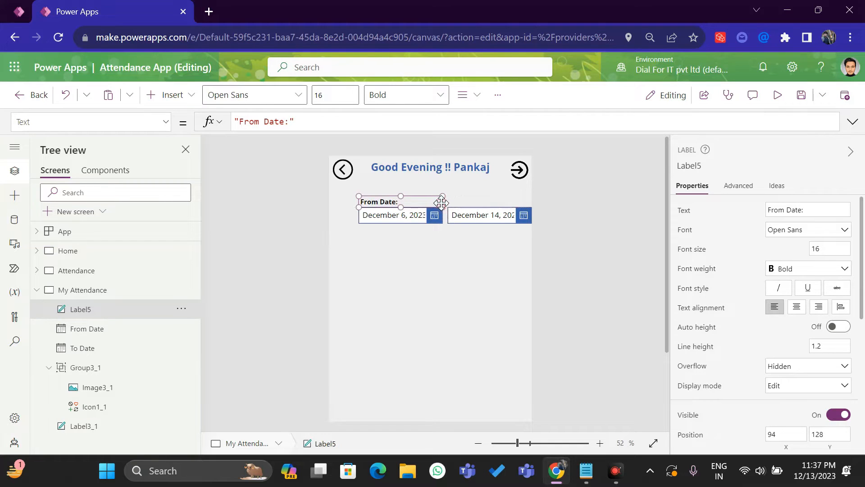
Duplicate the From Date label above the To Date picker at X 376, Y 128, and change its text to To Date:
key("ctrl+v")
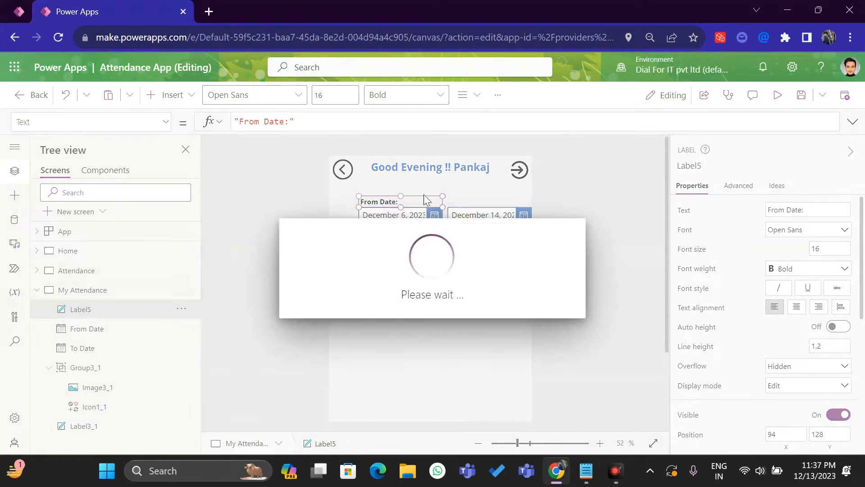
left_click_drag(414, 217, 488, 204)
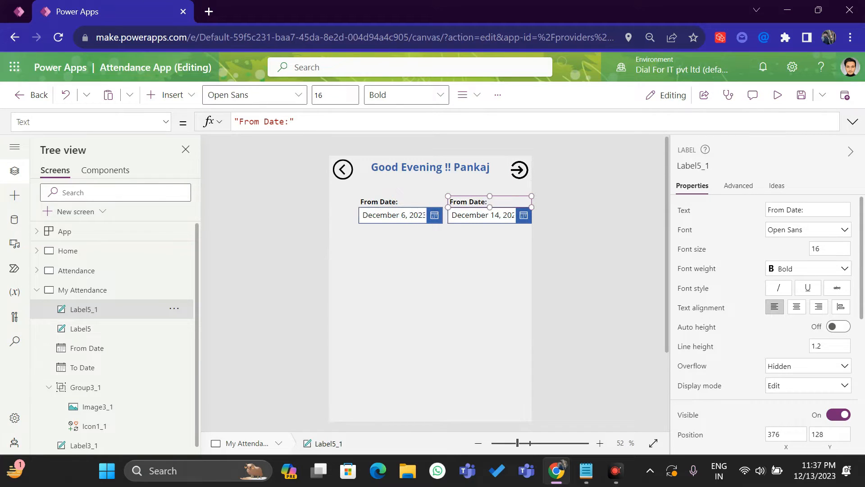
left_click(784, 210)
left_click_drag(785, 210, 759, 213)
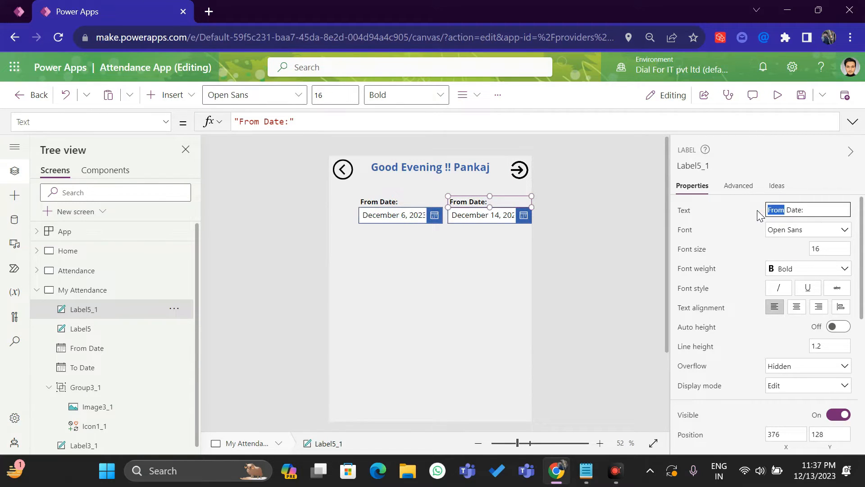
type("To Date")
key("BackSpace")
key("BackSpace")
key("BackSpace")
key("BackSpace")
left_click(757, 210)
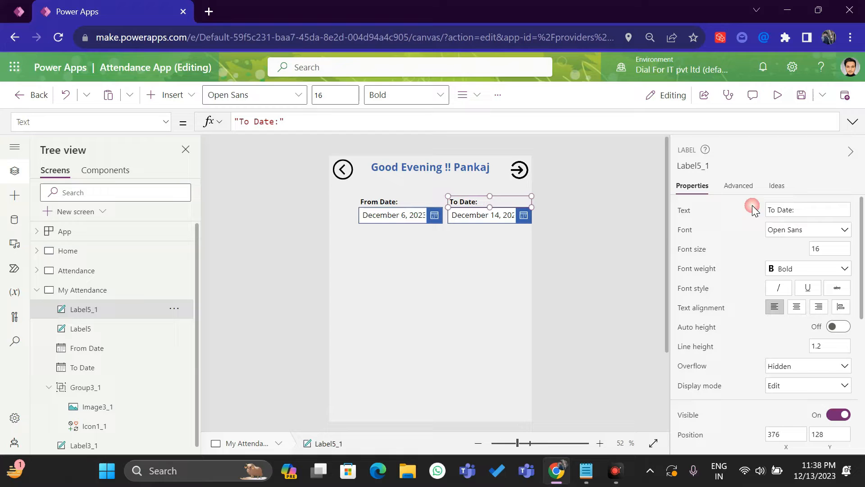
left_click(616, 227)
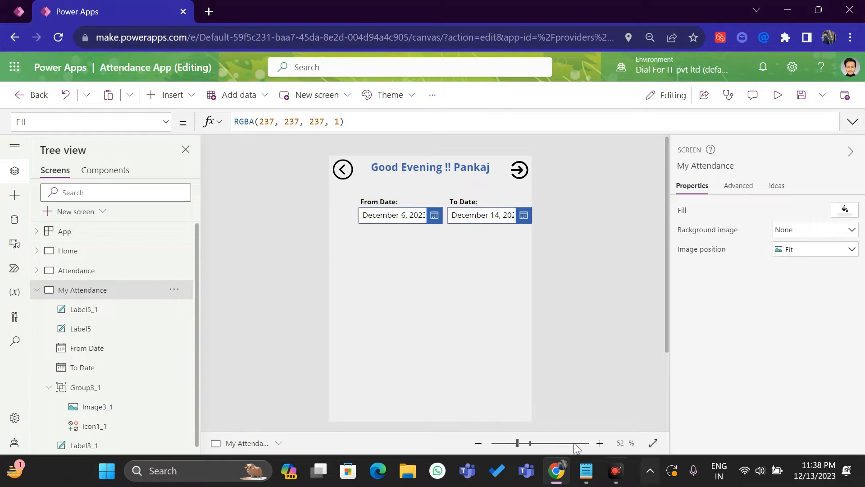
Insert a button below the date pickers at X 0, Y 286, and reduce its height to about 49
left_click(506, 443)
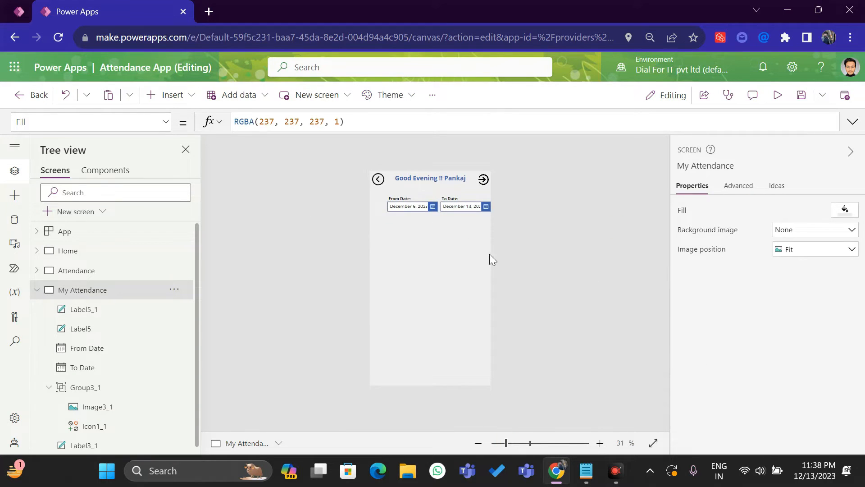
left_click(176, 90)
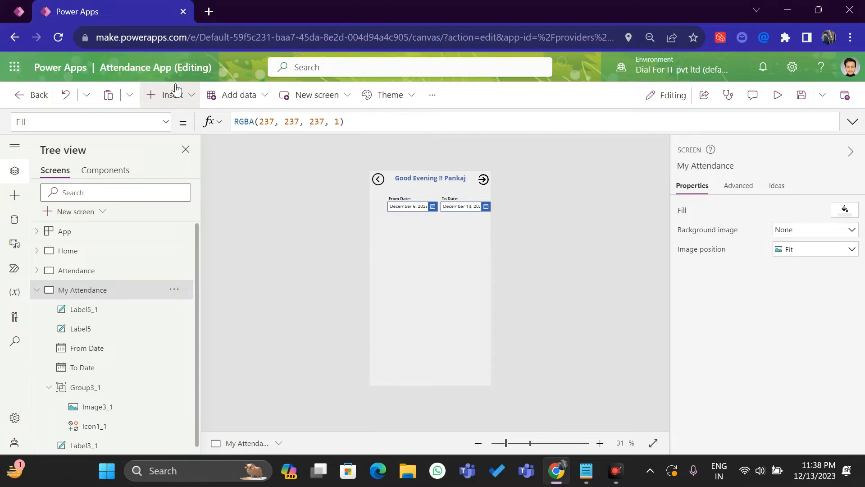
left_click(175, 92)
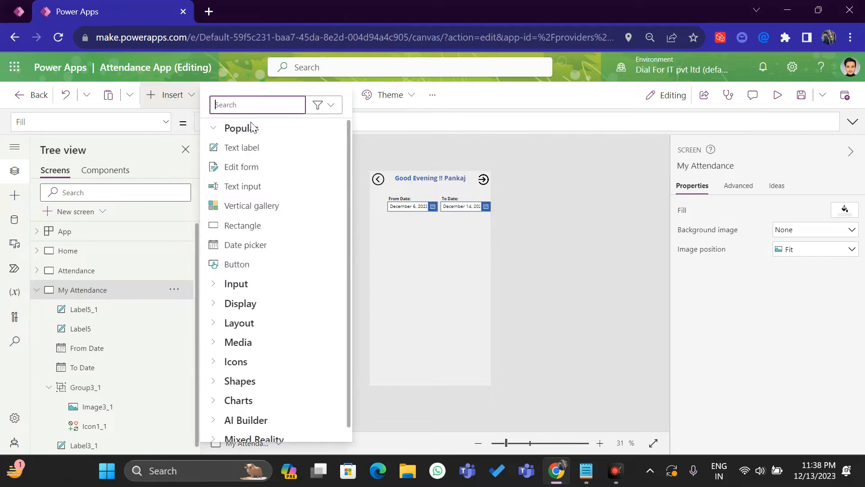
left_click(243, 270)
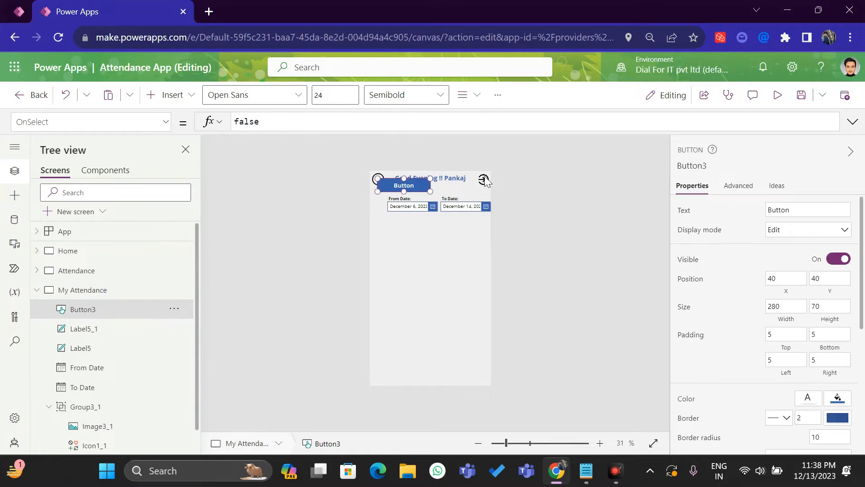
left_click_drag(383, 184, 376, 230)
left_click(516, 443)
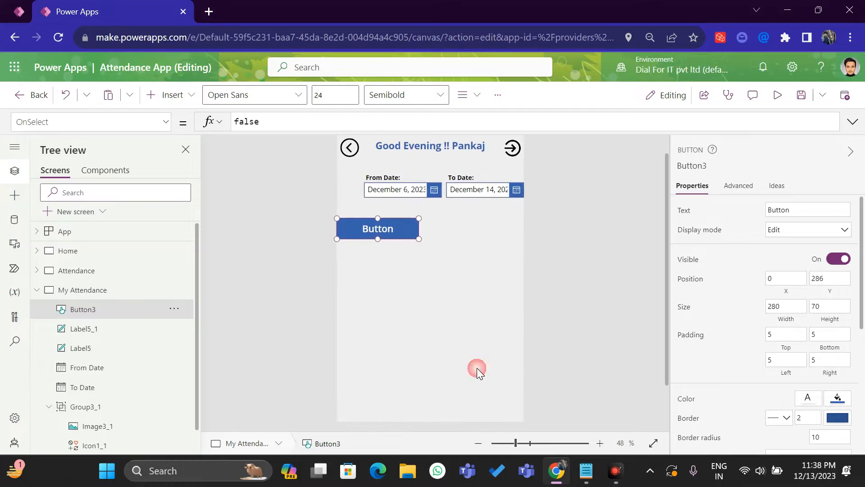
left_click_drag(378, 239, 379, 233)
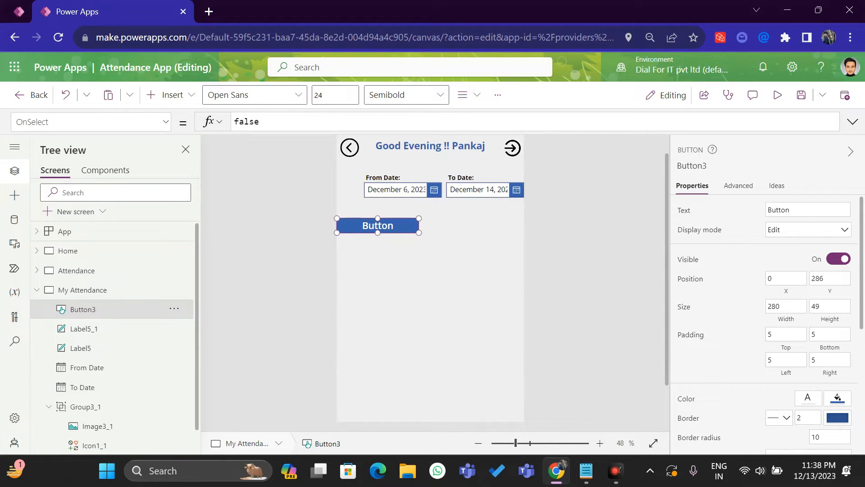
Set the new button's text to Date and narrow it to a width of about 198
left_click(778, 209)
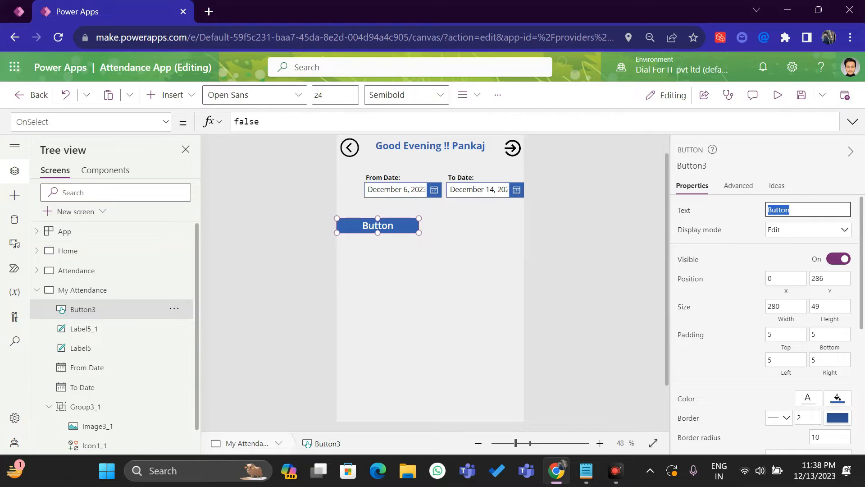
type("Date")
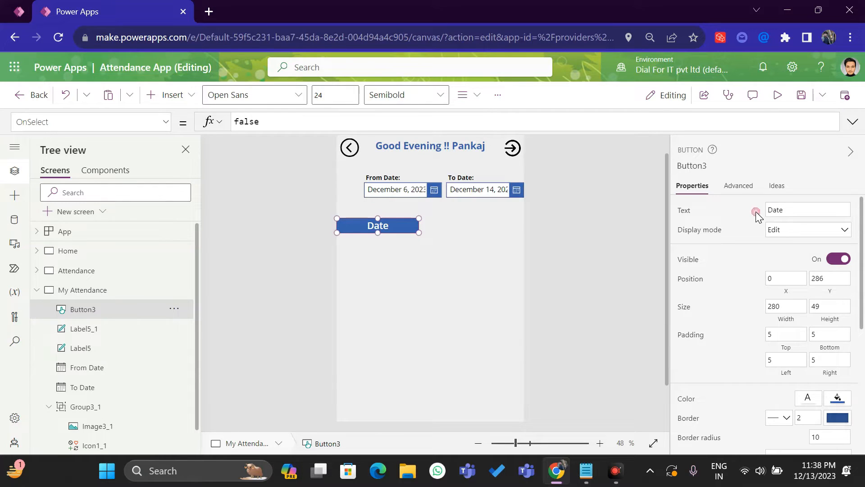
left_click_drag(419, 233, 396, 233)
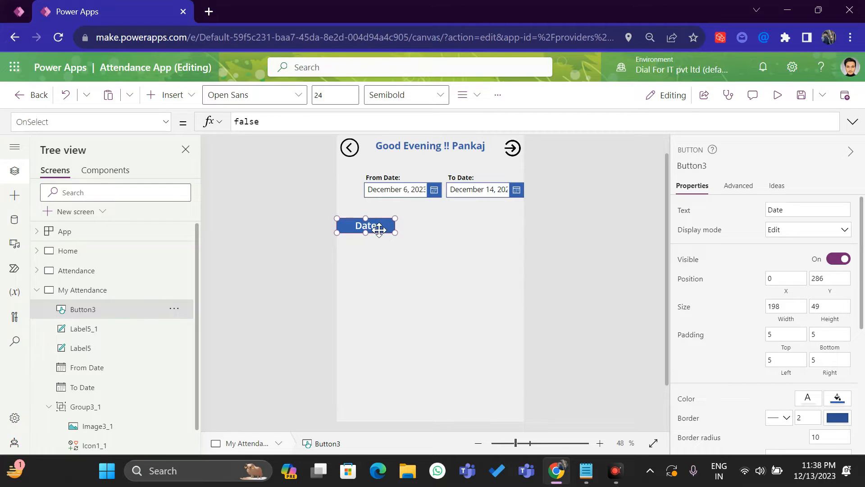
key("ctrl+c")
key("ctrl+v")
left_click_drag(386, 228, 443, 221)
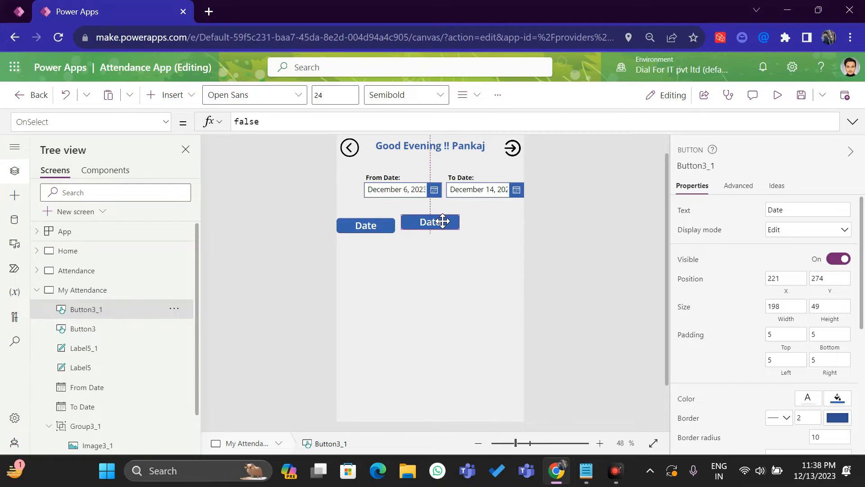
key("Delete")
Set the Date button's border radius to 0
left_click(379, 224)
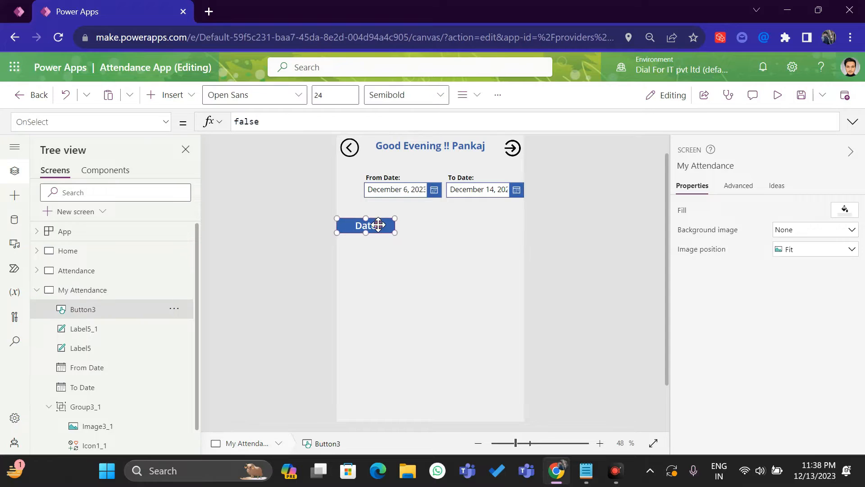
scroll(748, 306, "down", 3)
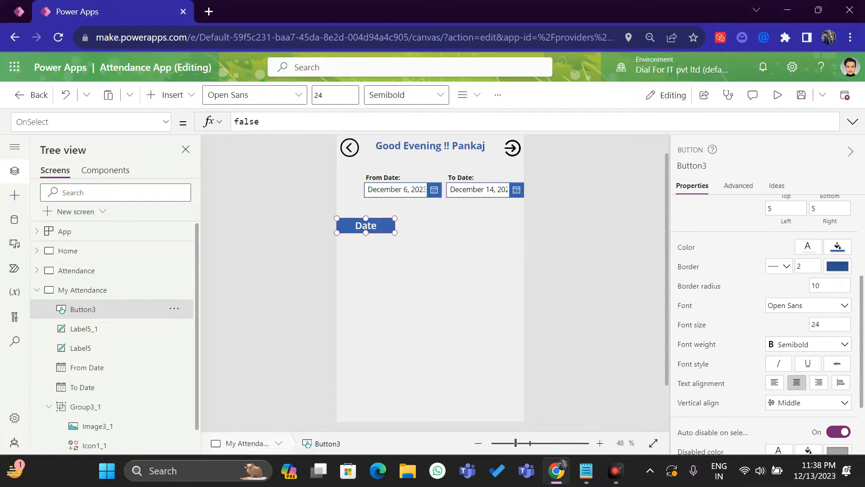
double_click(820, 285)
key("BackSpace")
left_click(561, 254)
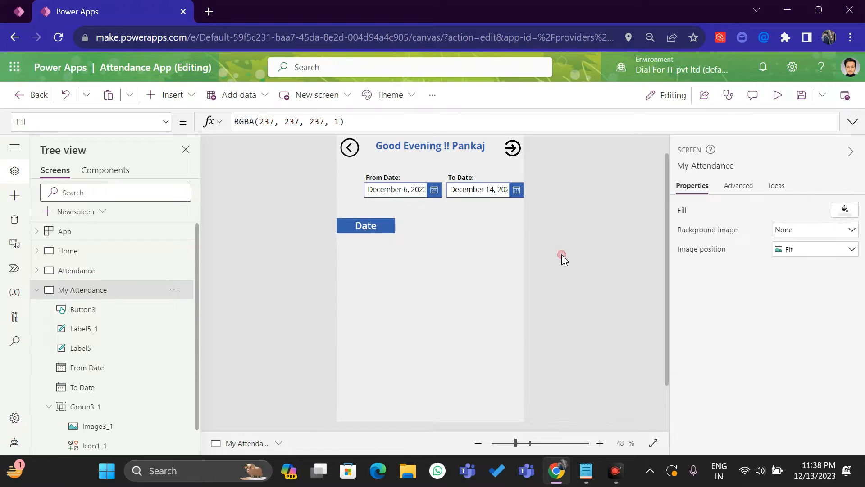
Duplicate the Date button beside it at X 198, Y 286, set the copy's text to Time In, and narrow it to about 137
left_click(365, 225)
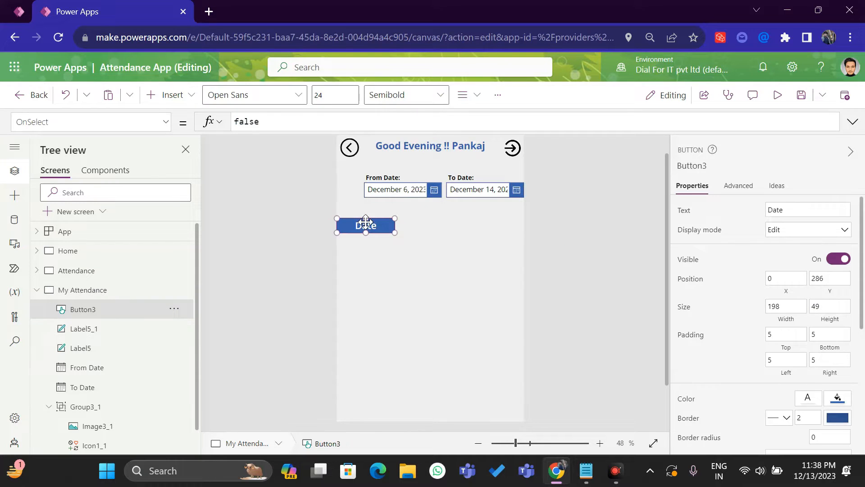
key("ctrl+c")
key("ctrl+v")
left_click_drag(365, 225, 415, 230)
left_click_drag(794, 210, 726, 202)
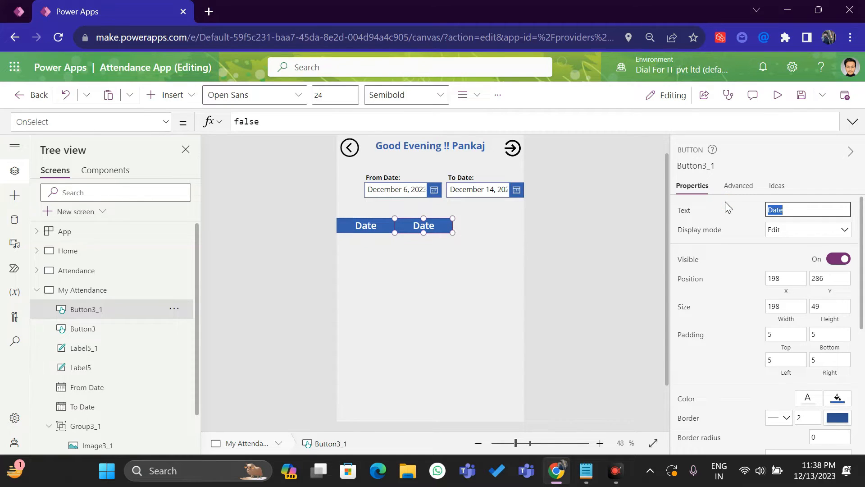
type("Time In")
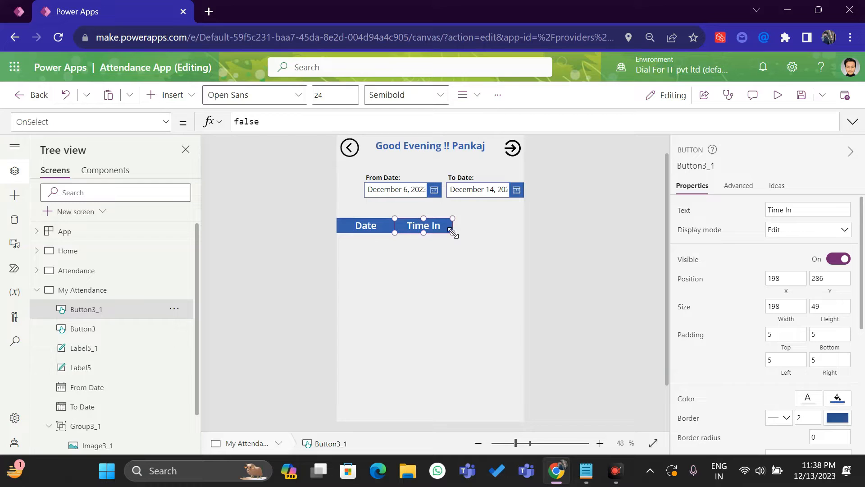
mouse_move(452, 232)
left_mouse_down()
mouse_move(421, 233)
mouse_move(458, 225)
left_mouse_up()
Duplicate the Time In button beside it at X 335, Y 286, set the copy's text to Time Out, and widen it to about 153
key("ctrl+c")
key("ctrl+v")
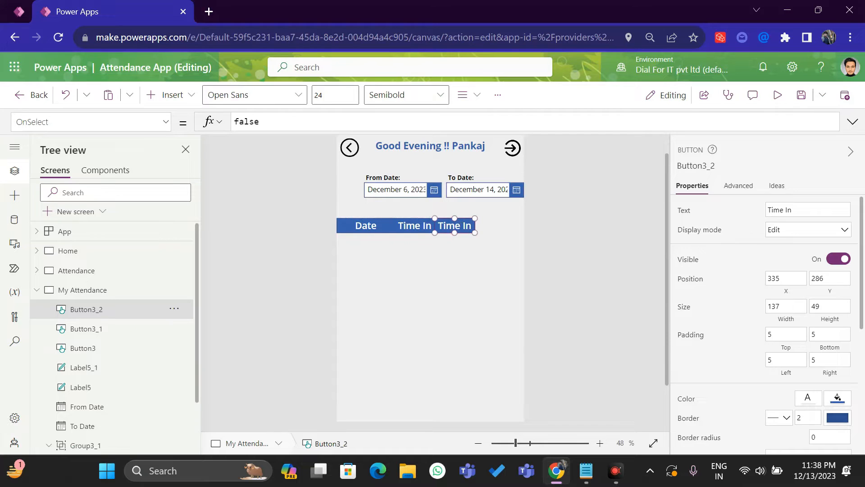
triple_click(786, 210)
type("T")
left_click(742, 206)
left_click_drag(473, 231, 482, 232)
Duplicate the Time Out button at X 487, Y 286, in line with the other headers, and set its text to Working hours
key("ctrl+v")
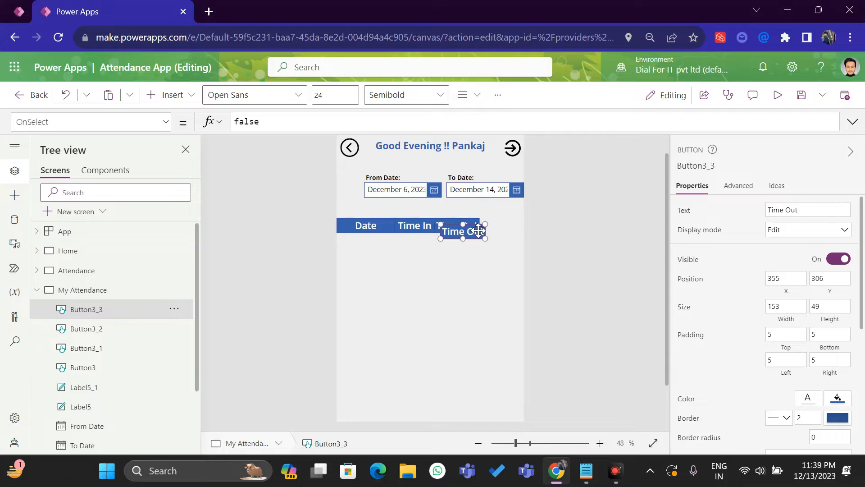
mouse_move(478, 231)
left_mouse_down()
mouse_move(469, 226)
mouse_move(494, 225)
left_mouse_up()
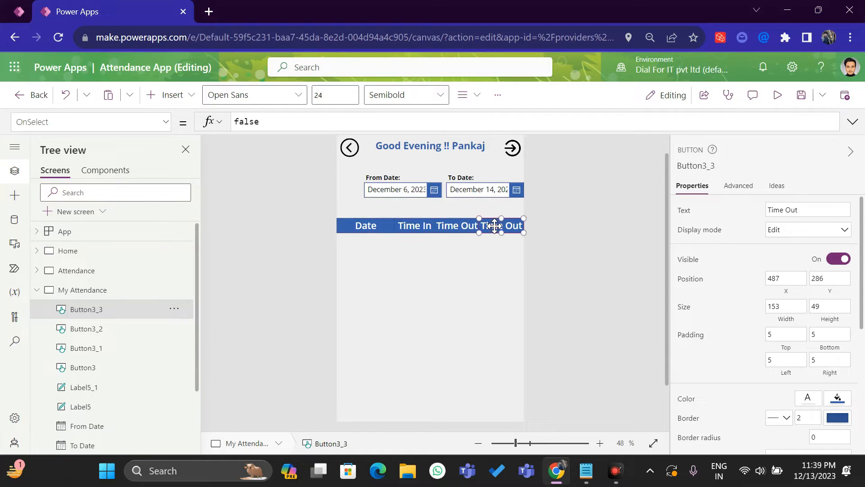
triple_click(785, 209)
type("Working hours")
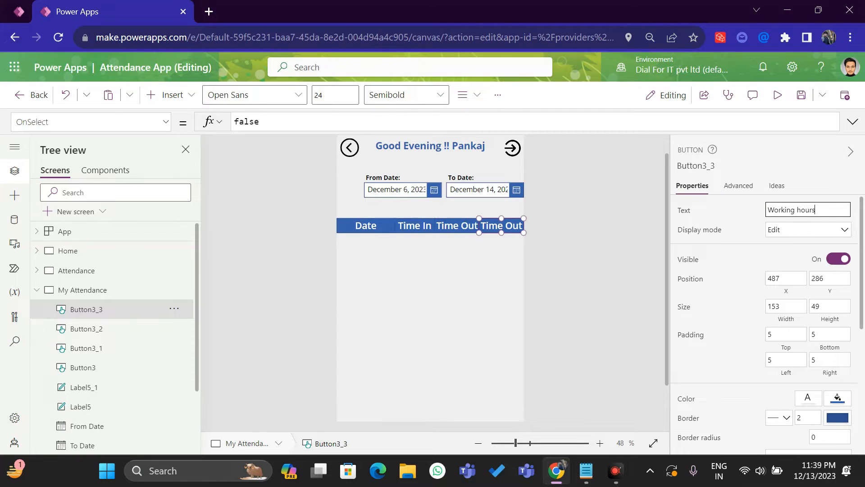
left_click(754, 210)
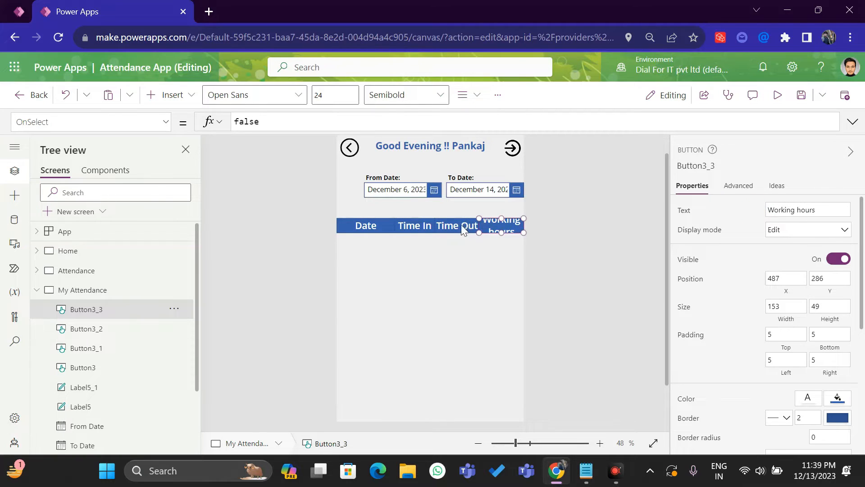
Set the font size of all four header buttons to 20
left_click(442, 226, "shift")
left_click(419, 225, "shift")
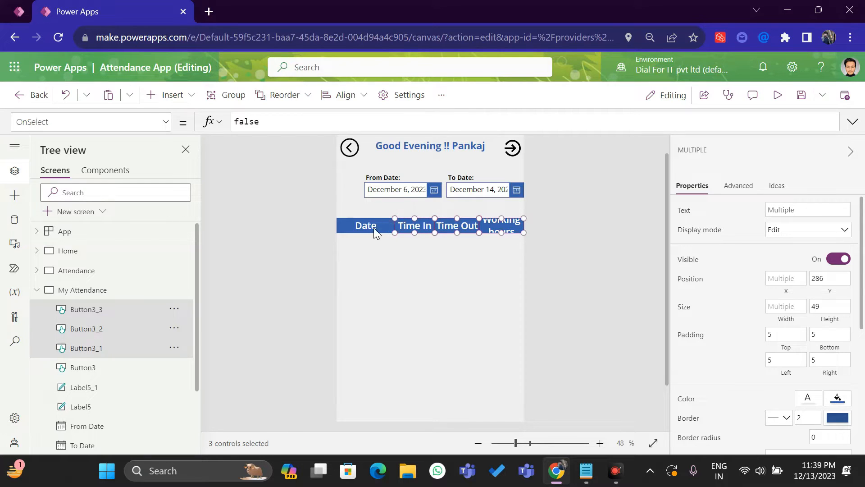
left_click(370, 227, "shift")
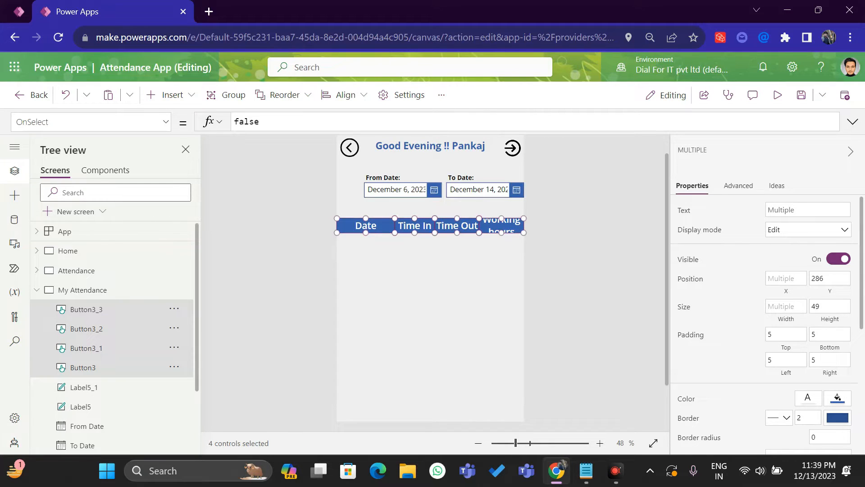
scroll(817, 345, "down", 2)
left_click(829, 389)
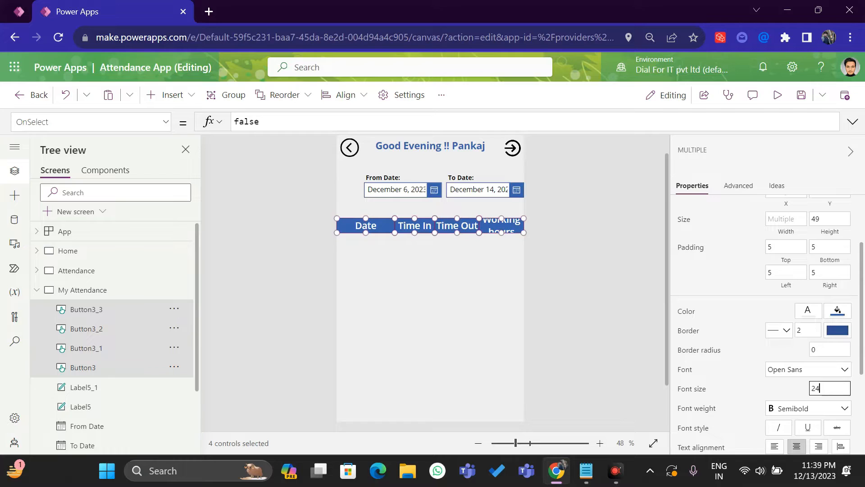
key("BackSpace")
type("0")
key("Return")
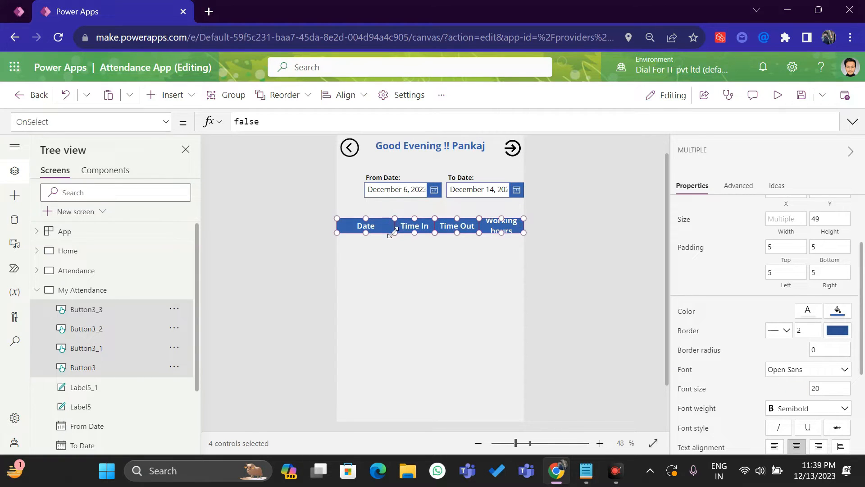
Narrow the Date header and fit the Time In header directly beside it at X 173 with a width of about 120
left_click(379, 258)
left_click(382, 228)
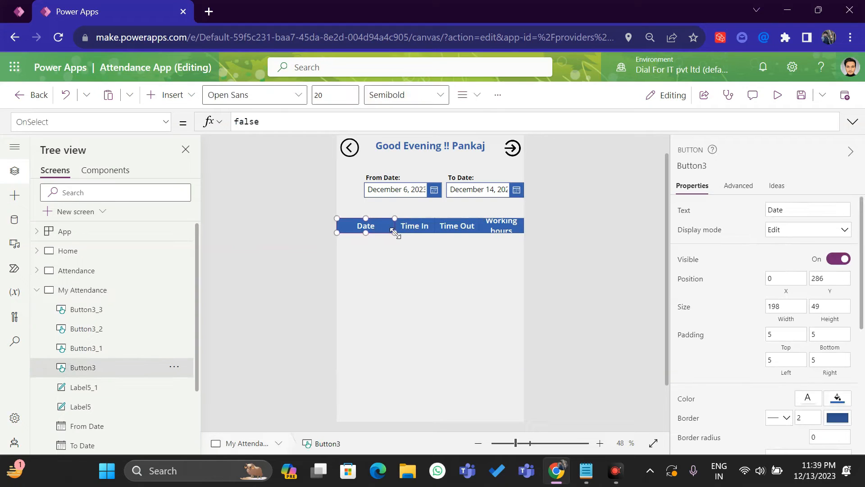
left_click_drag(395, 233, 422, 232)
left_click(410, 228)
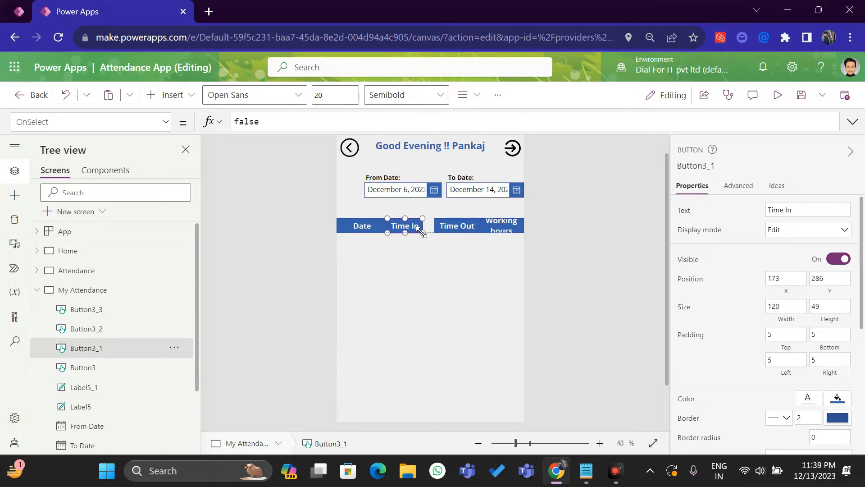
Move the Time Out header against Time In and narrow it, and extend Working hours to X 427 with a width of about 213
left_click(452, 233)
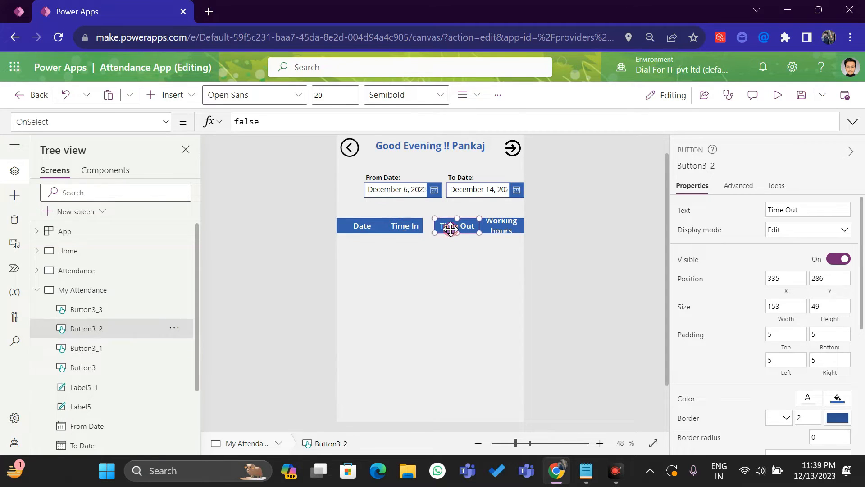
left_click_drag(469, 227, 456, 228)
left_click(479, 228)
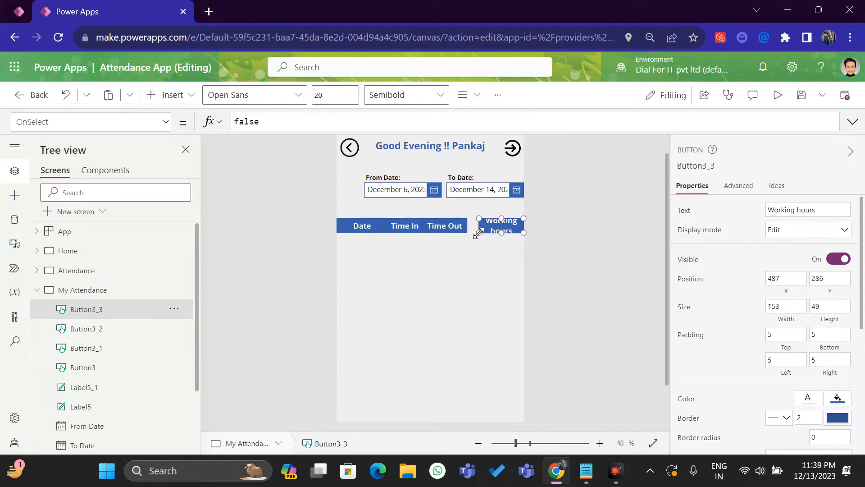
left_click_drag(479, 233, 461, 231)
left_click(466, 229)
left_click(474, 231)
left_click(545, 250)
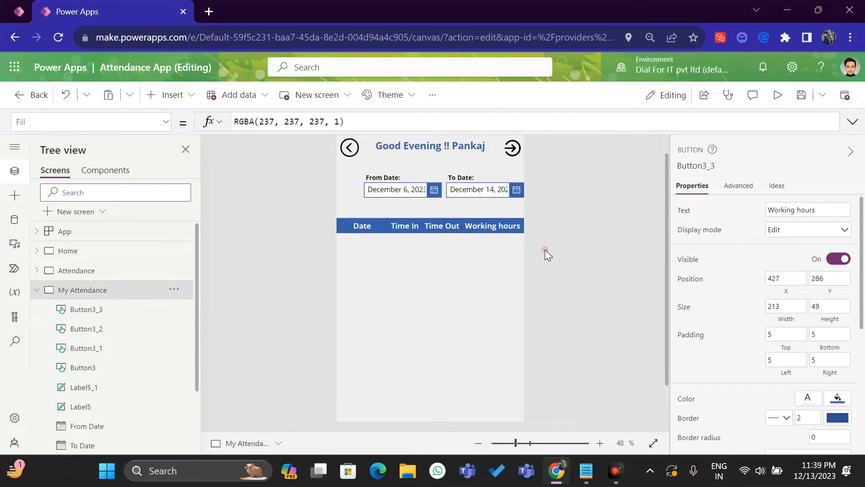
Group the Date, Time In, Time Out and Working hours header buttons and rename the group as Header
left_click(364, 228)
left_click(408, 228, "shift")
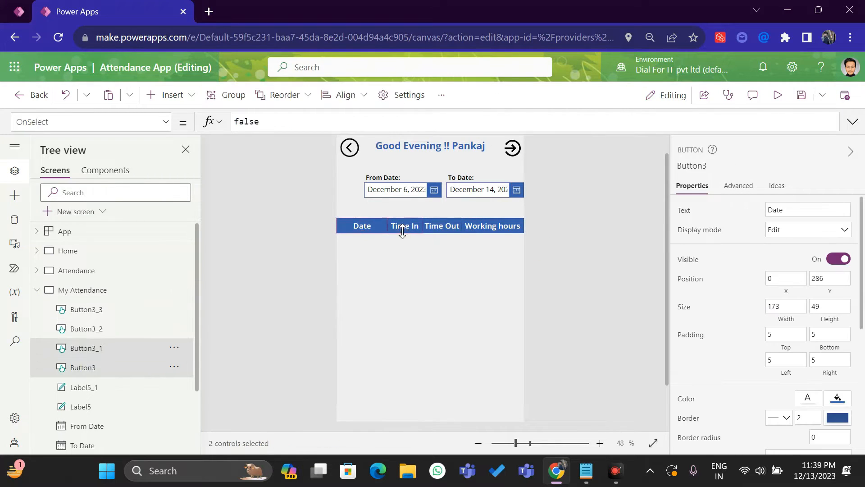
left_click(432, 228, "shift")
left_click(490, 228, "shift")
right_click(490, 227)
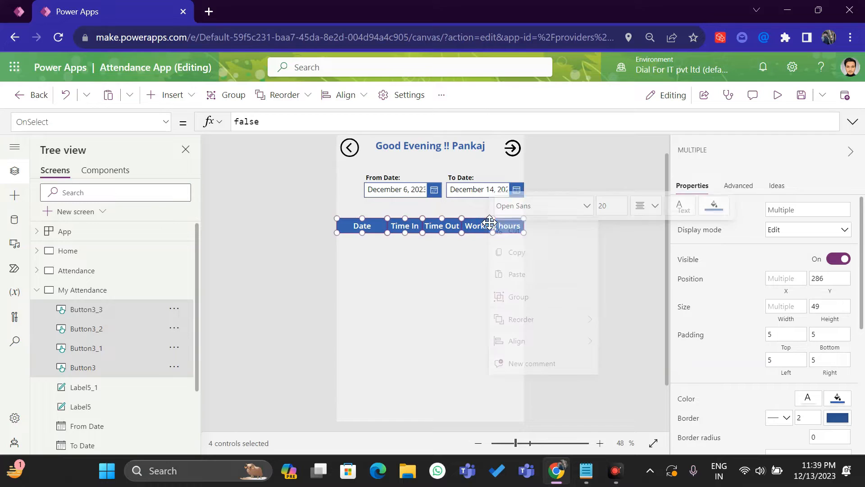
left_click(518, 303)
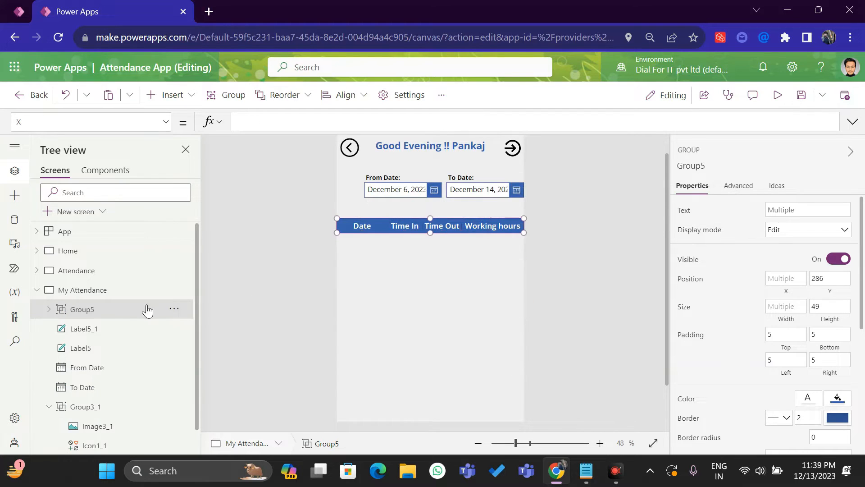
double_click(116, 309)
type("Header")
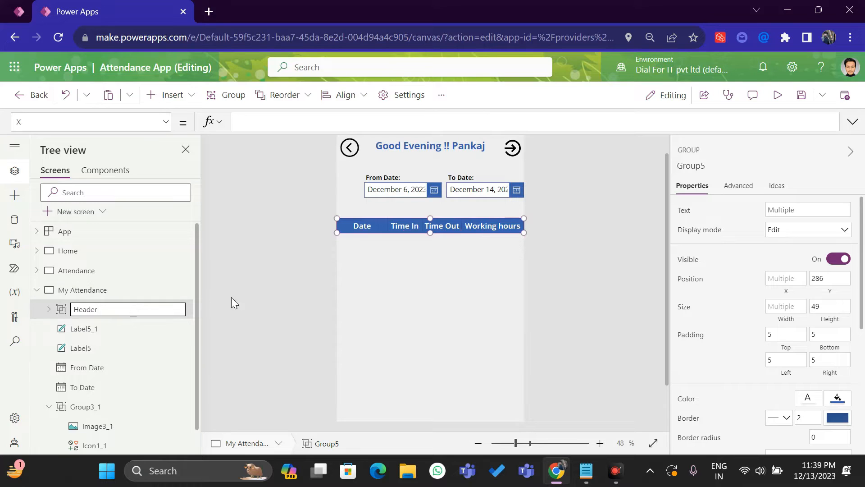
left_click(254, 299)
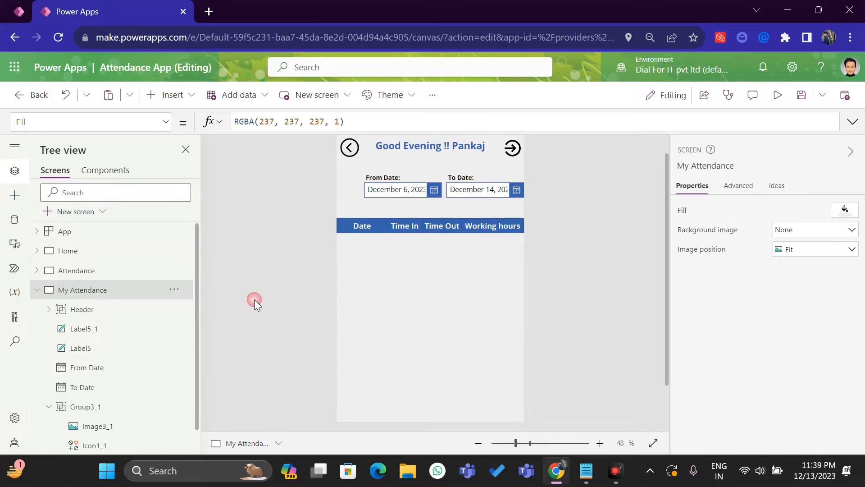
Move the Header group up to Y 237, just below the date pickers
left_click(124, 309)
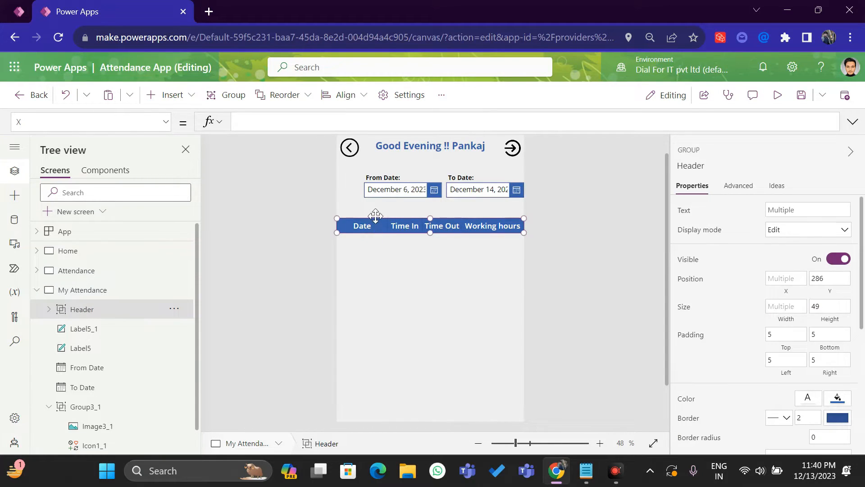
left_click_drag(376, 216, 374, 203)
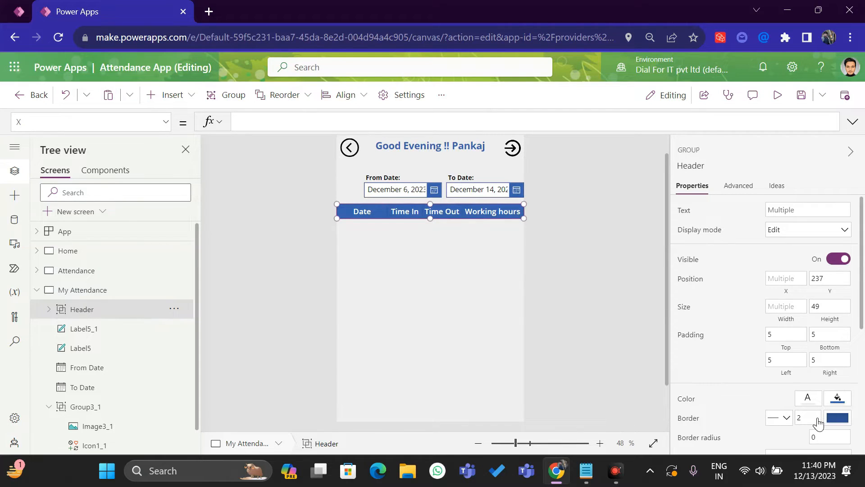
left_click(370, 248)
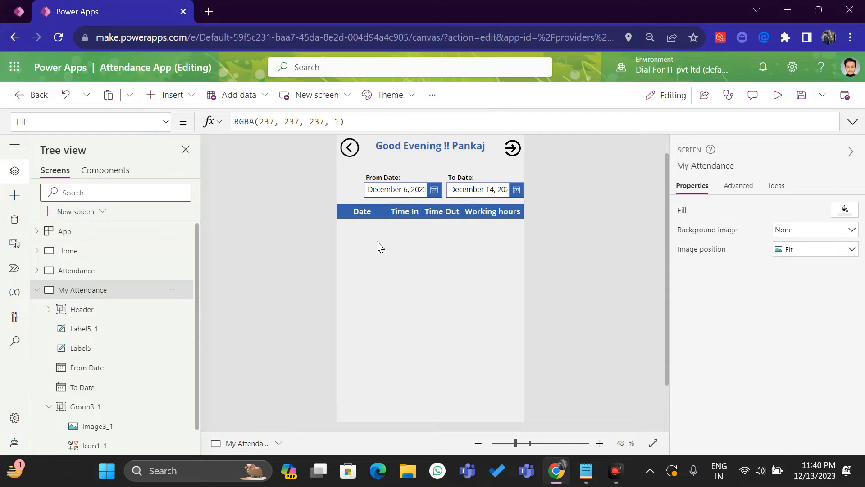
Insert a blank vertical gallery directly below the header row at Y 286 and extend its height to 850
left_click(176, 96)
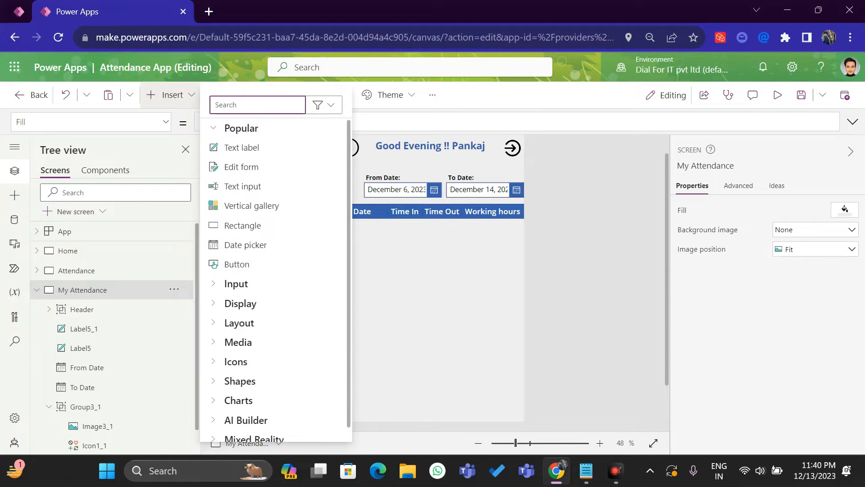
type("blan")
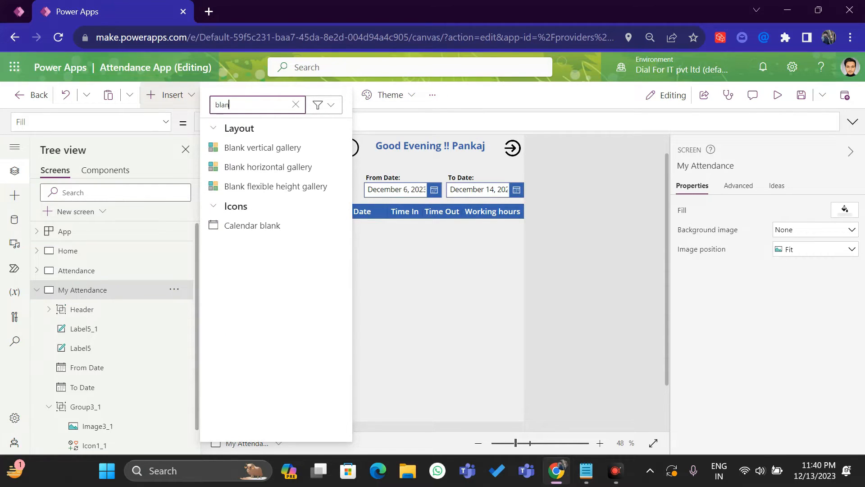
left_click(239, 149)
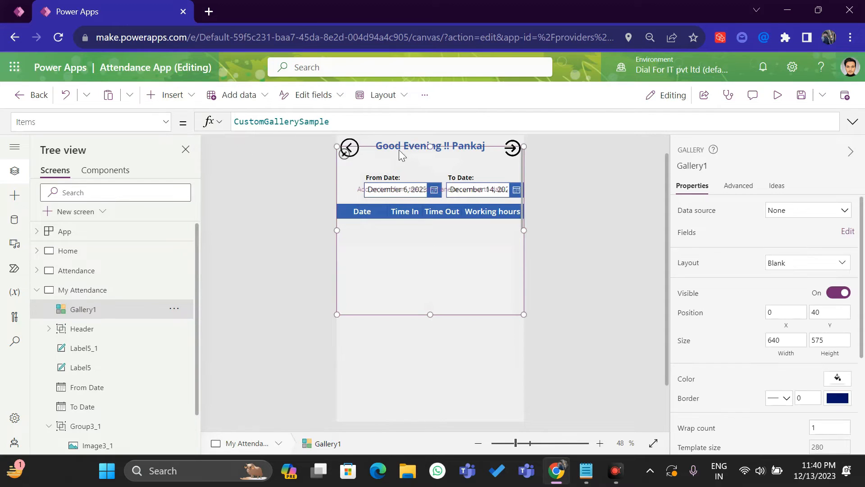
left_click_drag(399, 143, 396, 216)
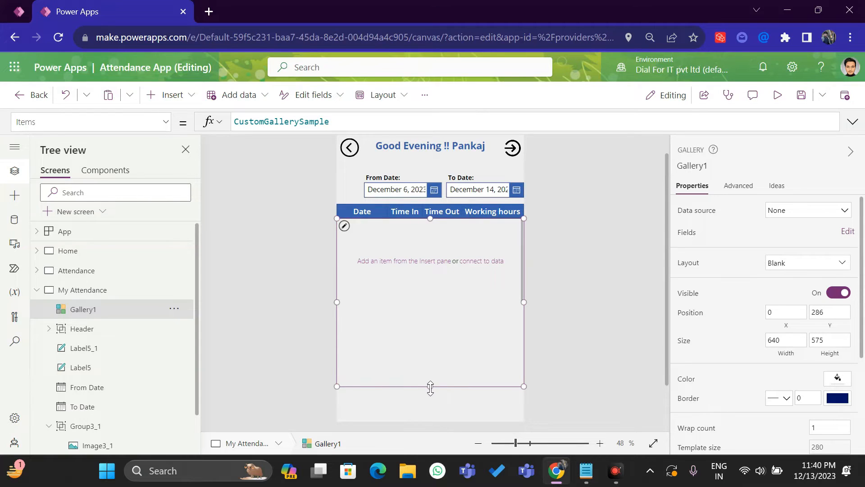
left_click_drag(430, 387, 422, 484)
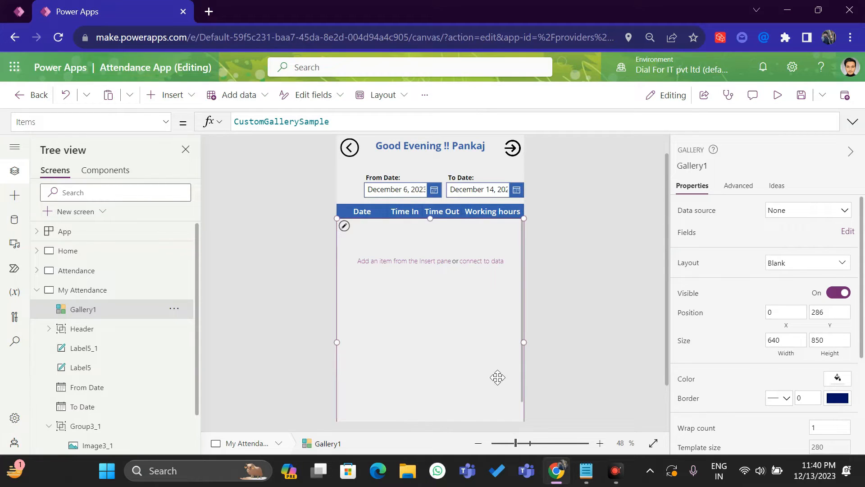
scroll(498, 377, "down", 3)
scroll(574, 313, "up", 2)
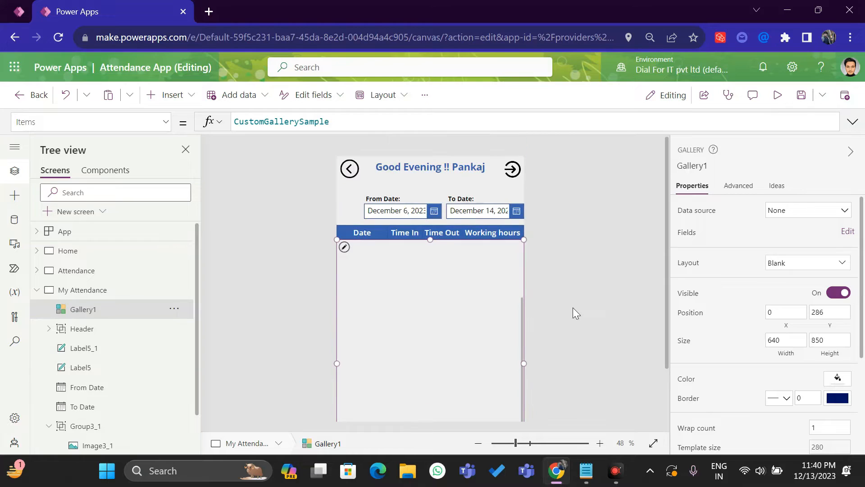
Shrink the gallery's template size to 75 and add a text label to the row, as wide as the Date column
left_click(345, 247)
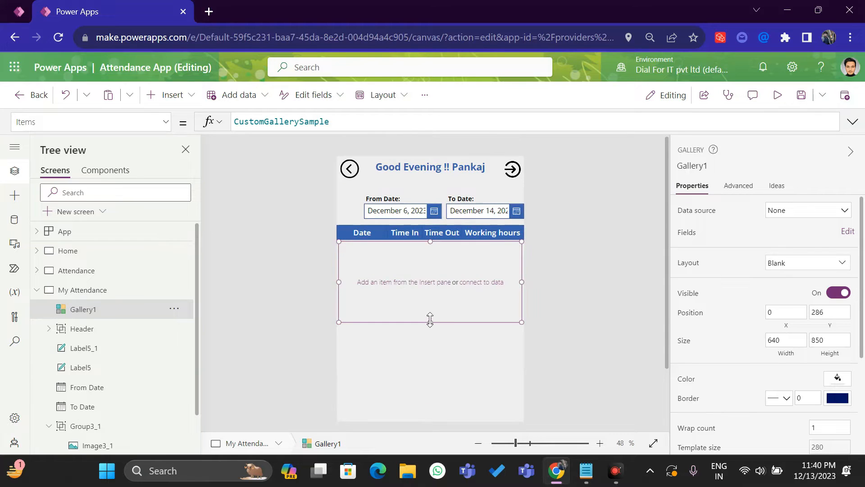
left_click_drag(430, 321, 431, 262)
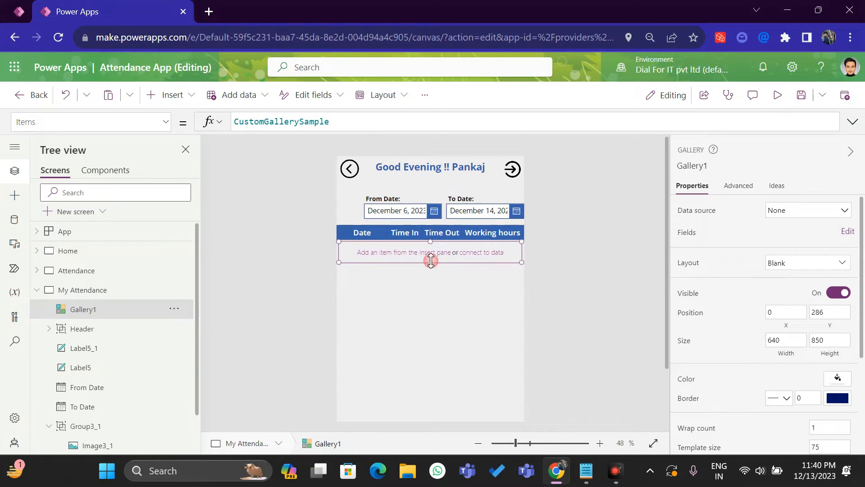
left_click(171, 95)
left_click(244, 147)
left_click_drag(388, 252, 358, 252)
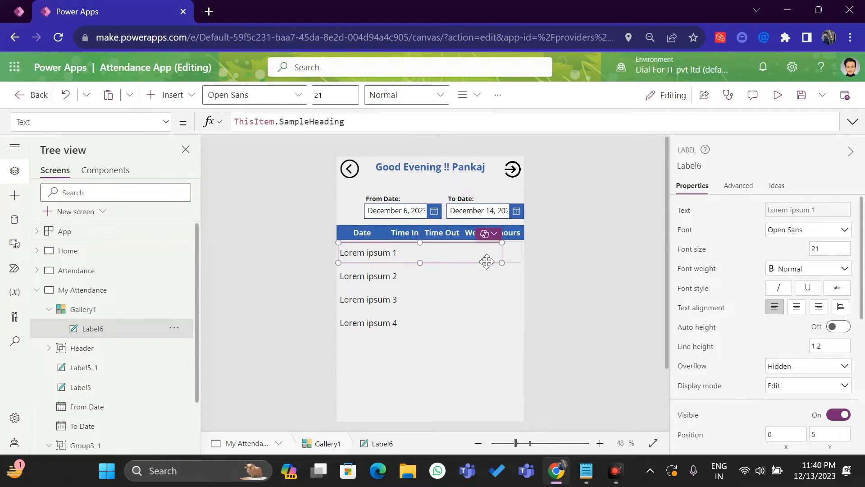
left_click_drag(500, 260, 432, 258)
Reduce the gallery's template size to 58 and fit the height of the Date column's label to the row
left_click(414, 257)
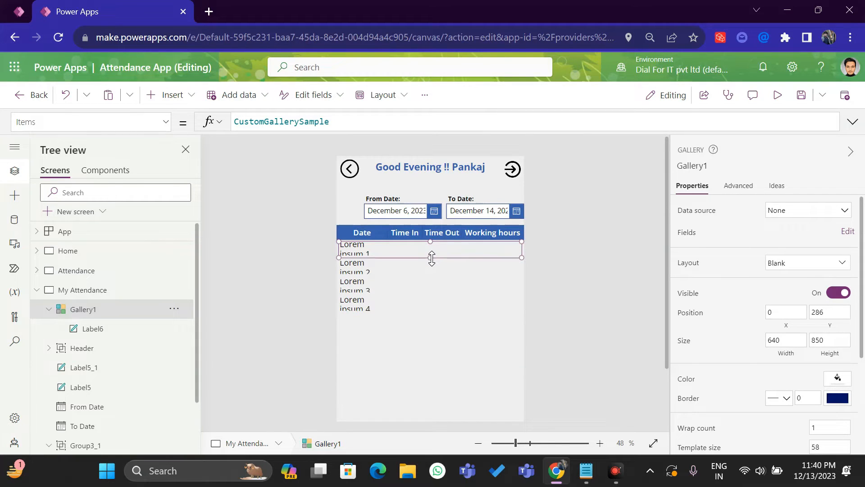
left_click(366, 254)
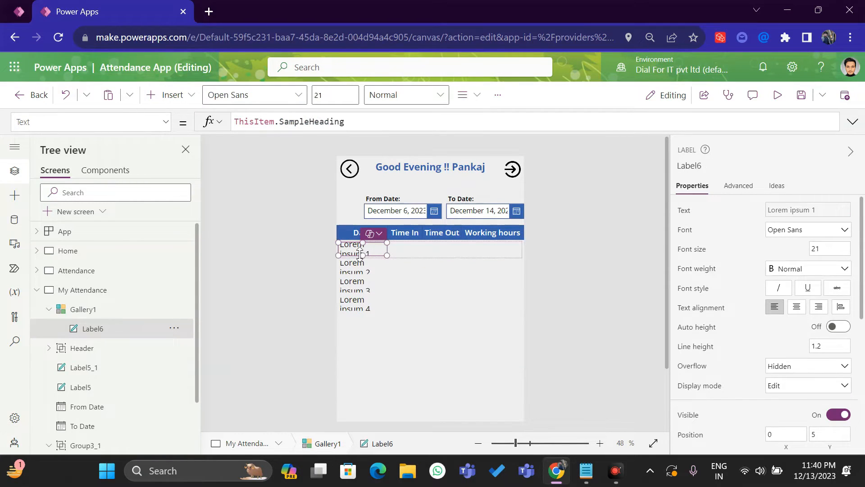
left_click_drag(360, 254, 360, 260)
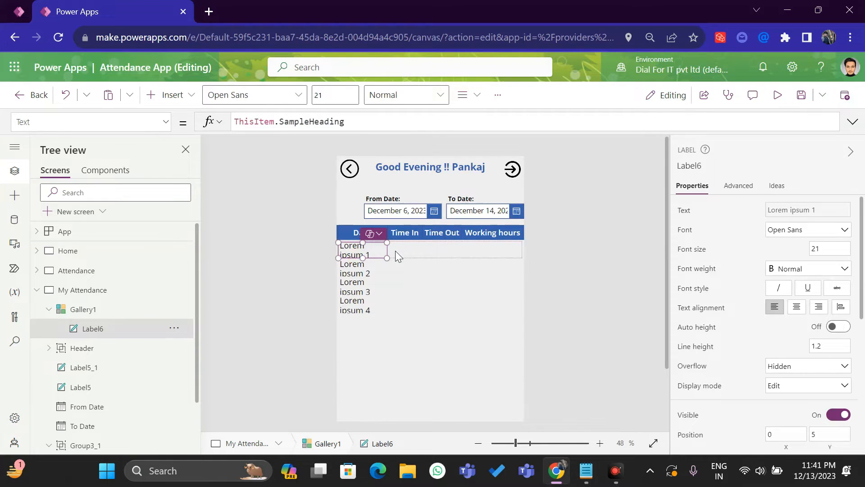
Duplicate the gallery label under Time In at X 166 and narrow it to that column's width
key("ctrl+v")
left_click_drag(368, 252, 404, 251)
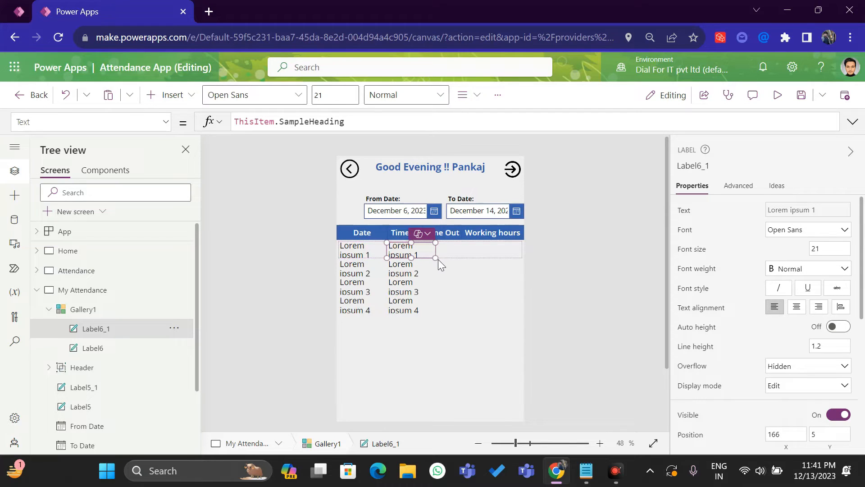
left_click(537, 445)
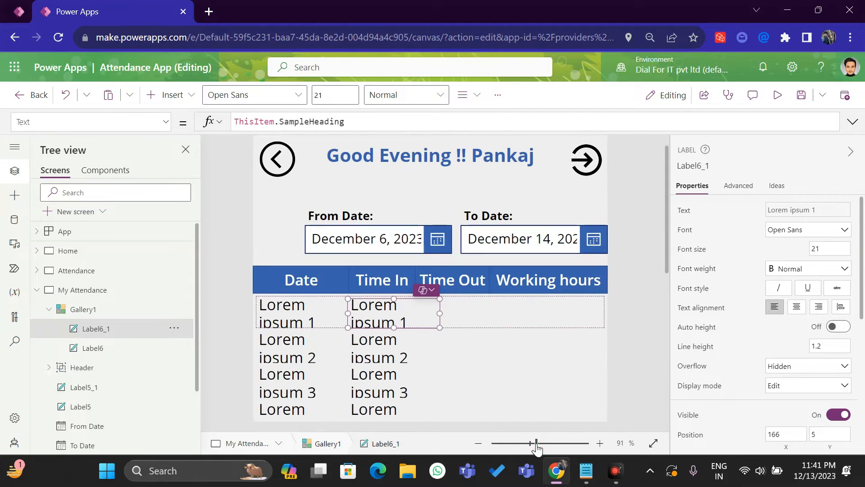
left_click_drag(439, 313, 415, 310)
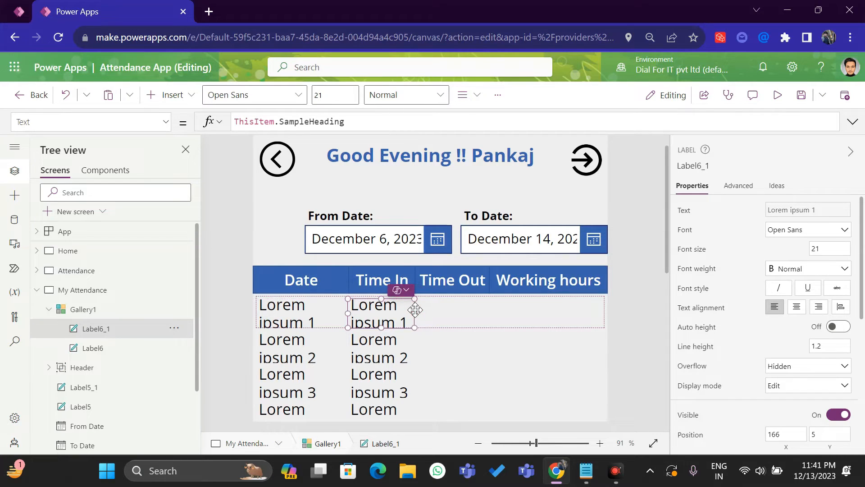
Duplicate the Time In column's label under Time Out at X 286 and match it to that column's width
key("ctrl+c")
key("ctrl+v")
left_click_drag(319, 312, 487, 312)
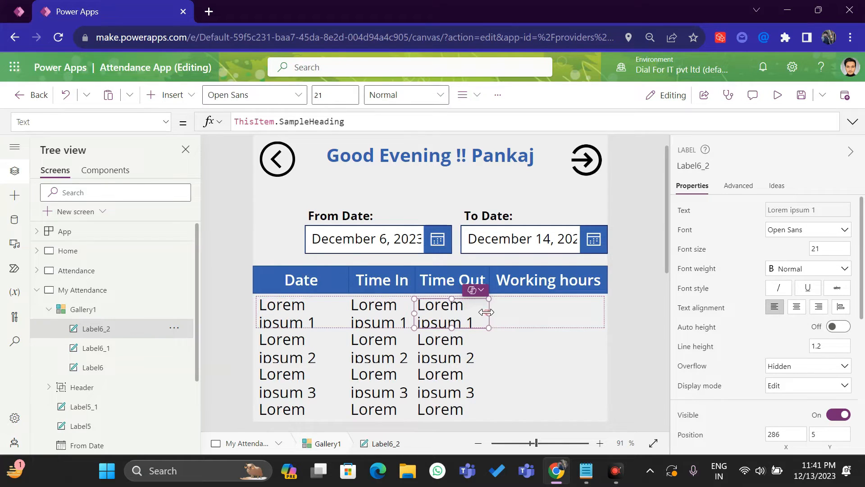
Duplicate the gallery label under Working hours at X 421 and widen it to the end of the row
key("ctrl+v")
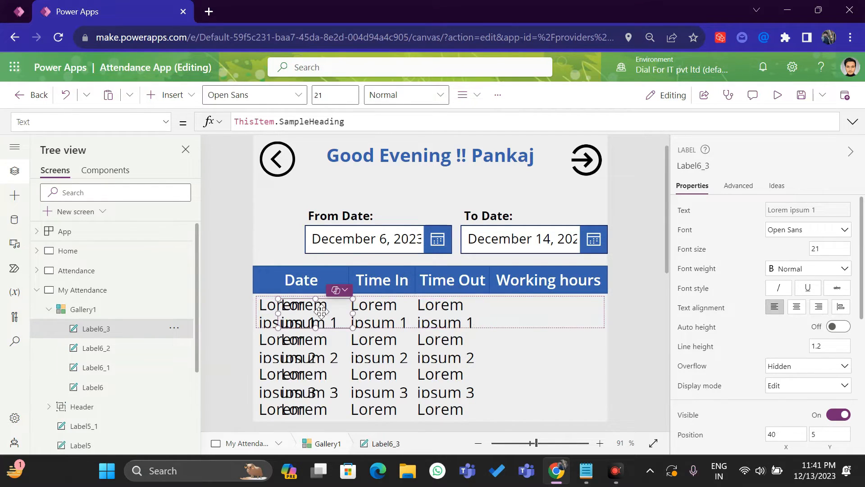
left_click_drag(295, 312, 506, 319)
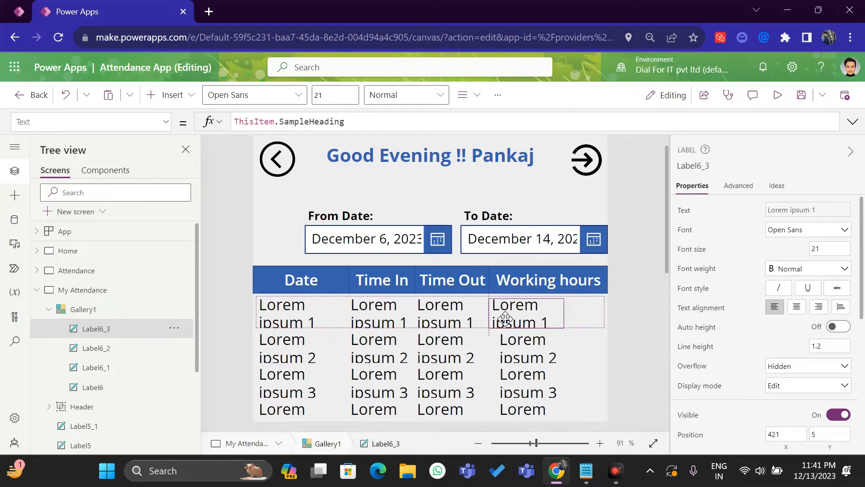
left_click_drag(564, 314, 610, 314)
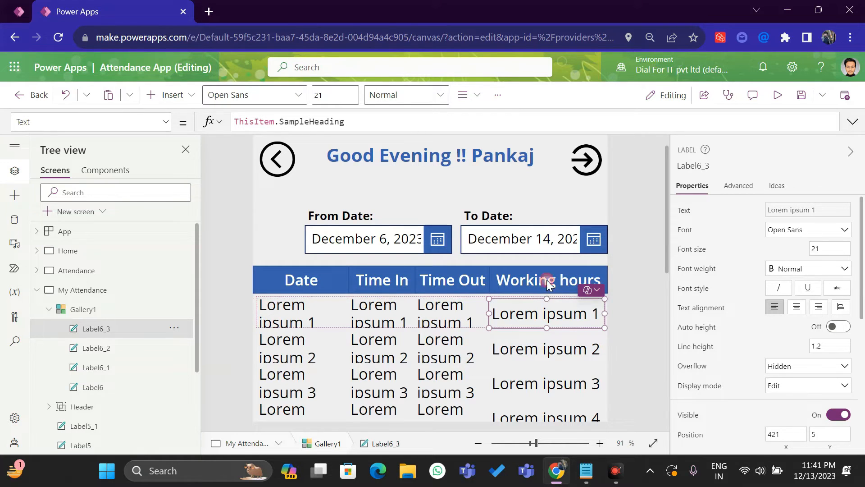
left_click(449, 311)
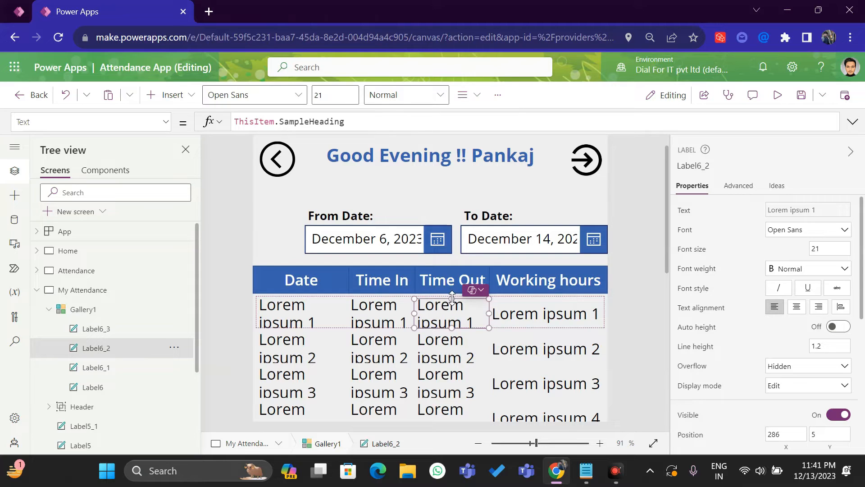
left_click(378, 309)
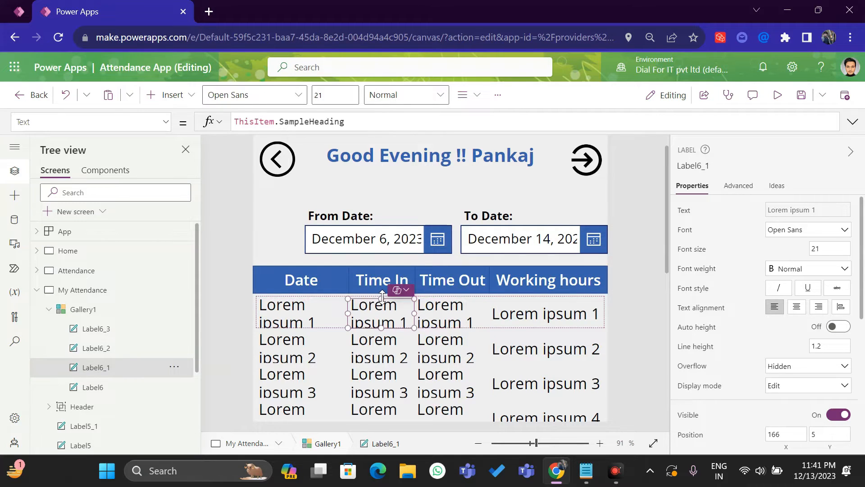
left_click(297, 310)
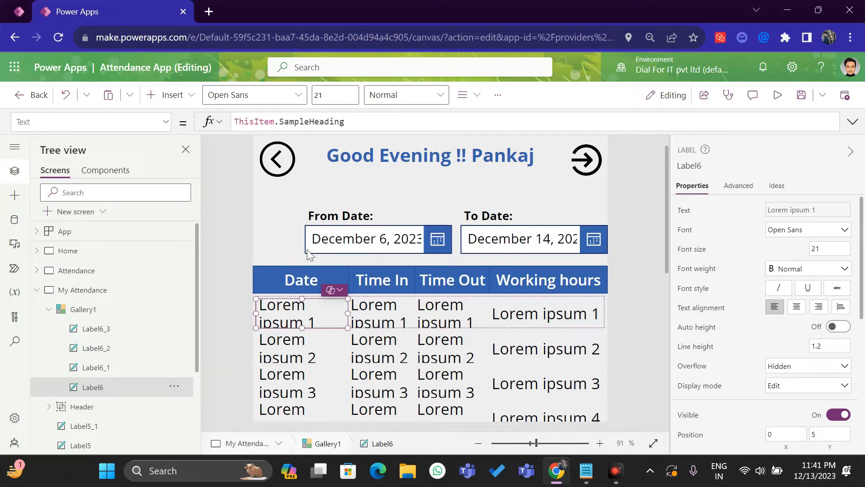
double_click(356, 122)
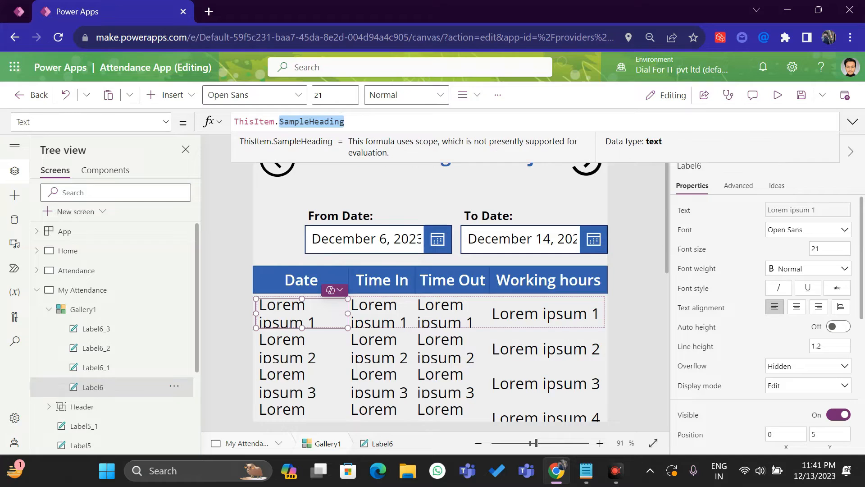
key("ctrl+a")
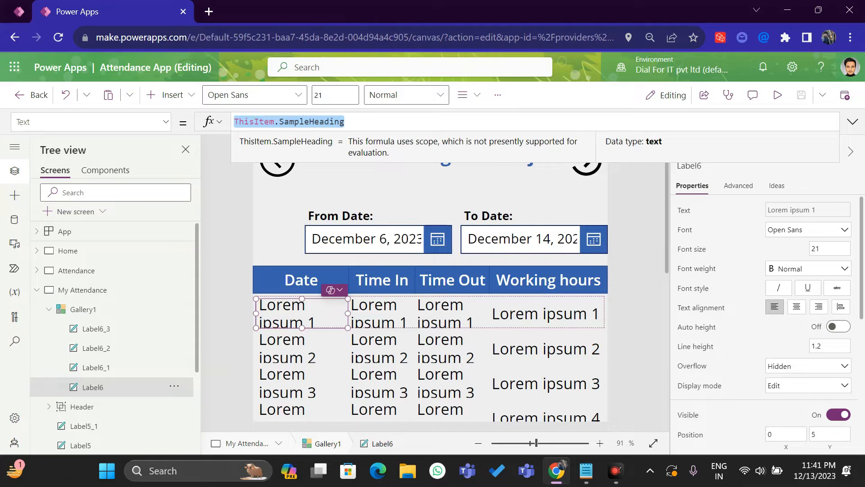
type("Sa")
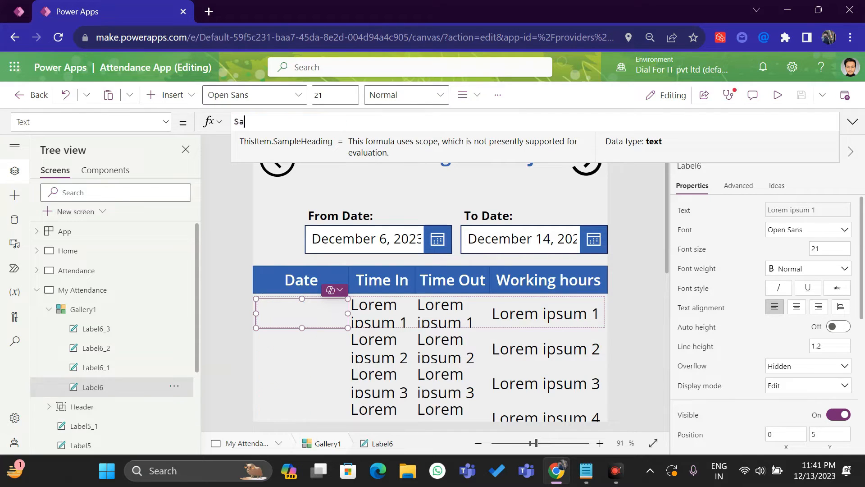
type("trt")
key("BackSpace")
key("BackSpace")
key("BackSpace")
key("BackSpace")
key("BackSpace")
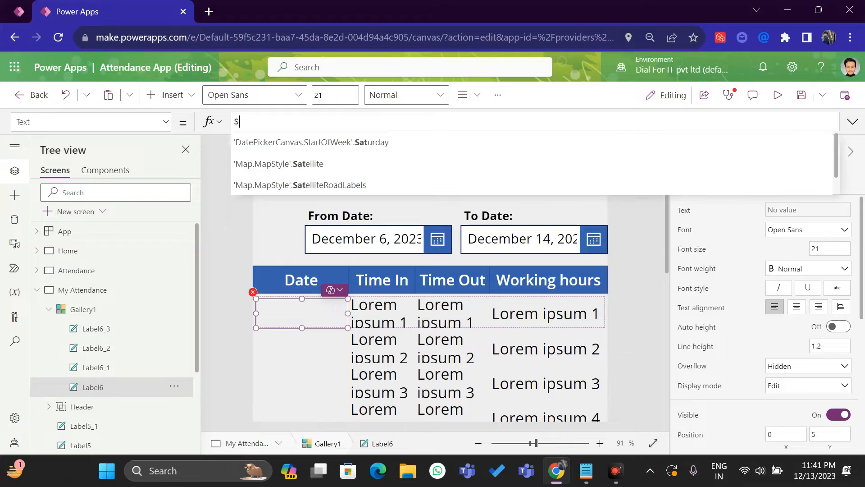
type("This")
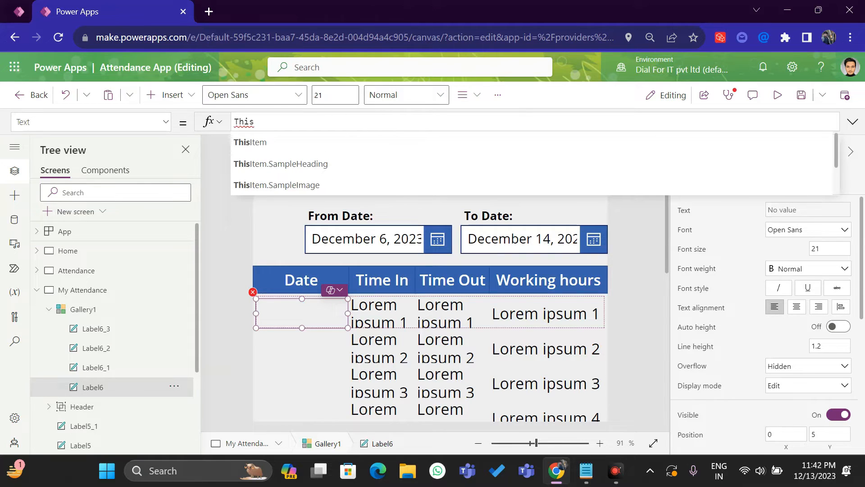
left_click(316, 140)
type(".st")
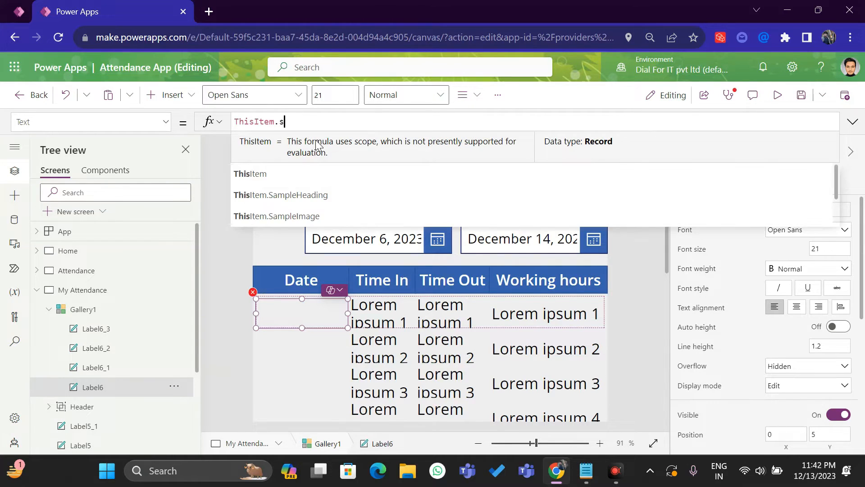
key("BackSpace")
key("BackSpace")
key("BackSpace")
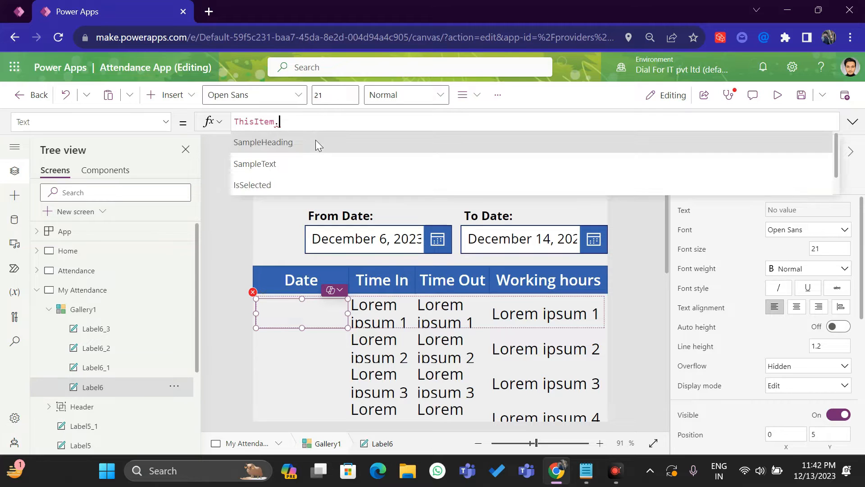
key("ctrl+a")
key("BackSpace")
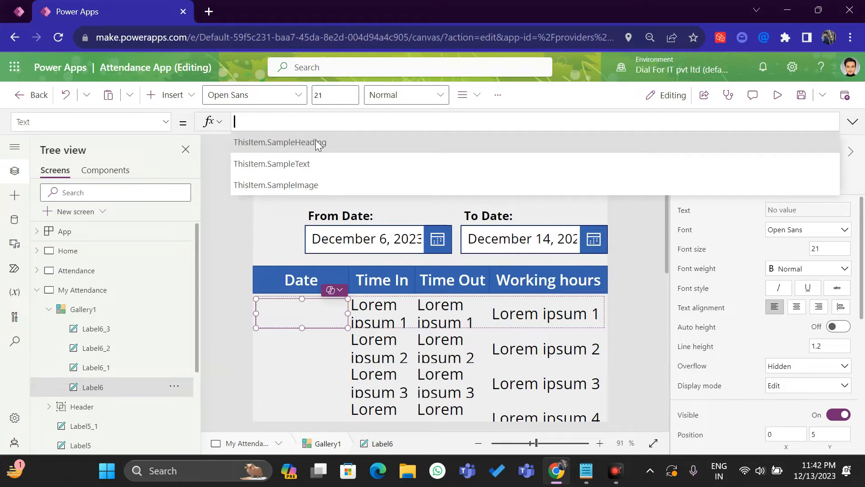
Set the gallery's Items to the 'Attendance Time Tracker' data source in place of the sample data
left_click(310, 375)
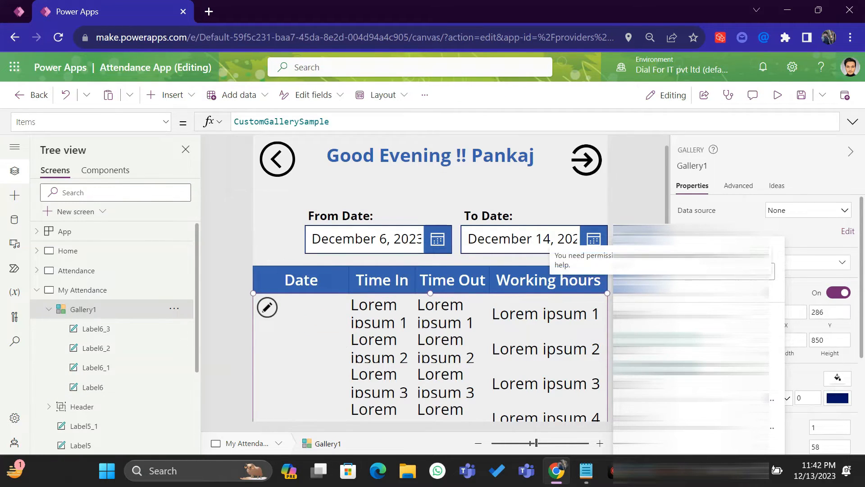
left_click(772, 253)
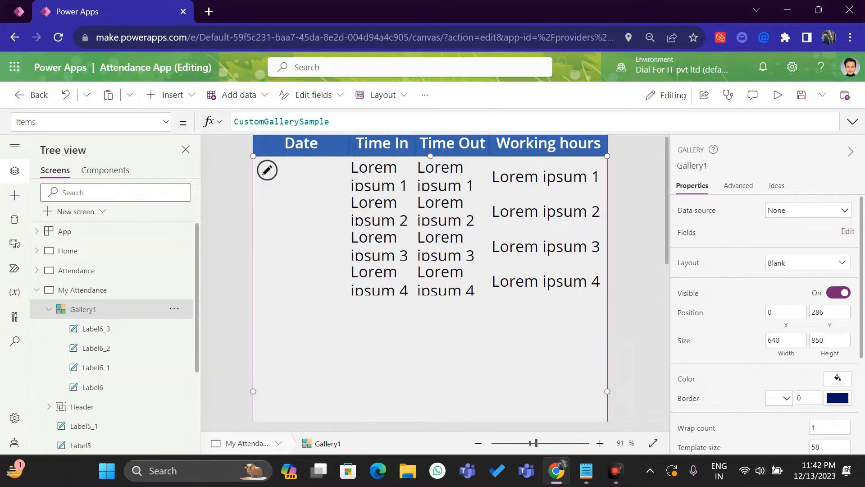
double_click(329, 121)
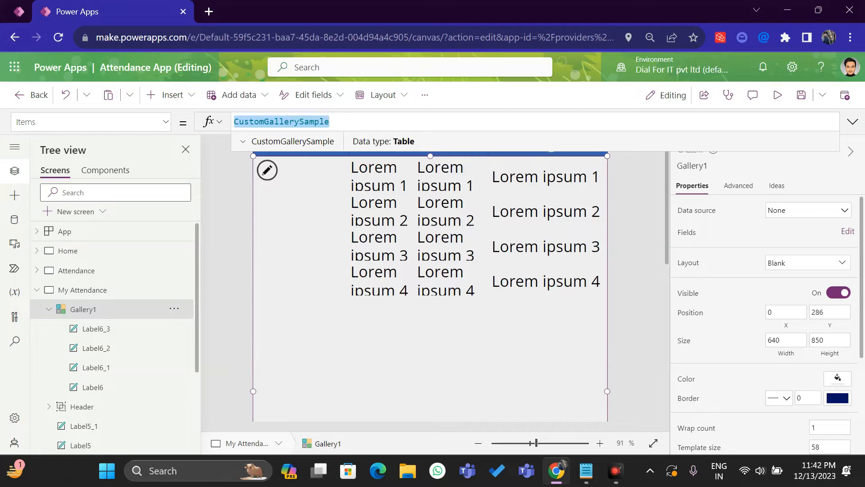
type("Att")
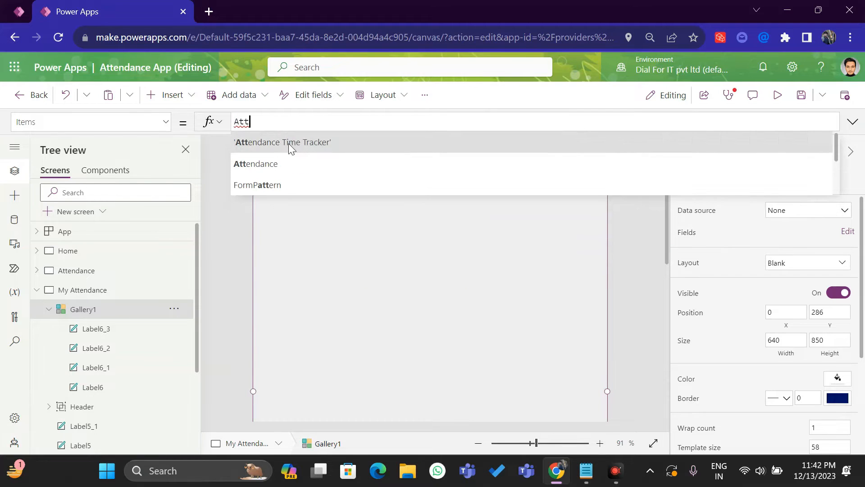
left_click(269, 144)
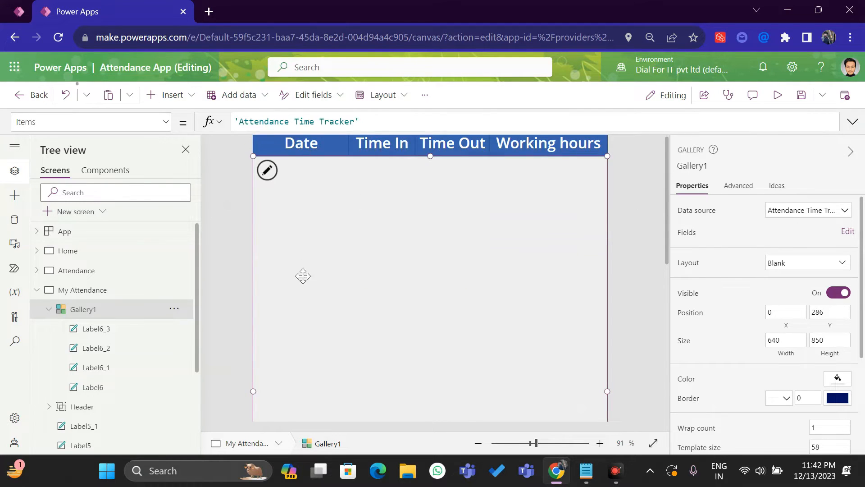
Set the Text formula of the gallery label under Date to ThisItem.'Start Time'
left_click(271, 167)
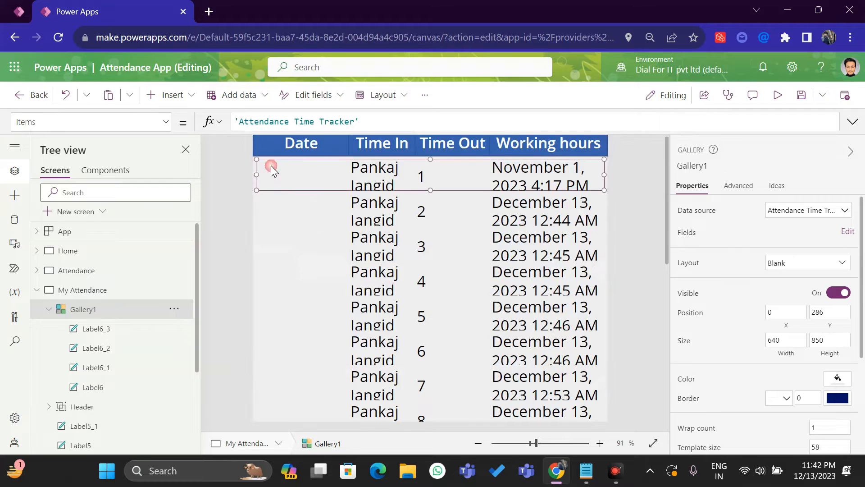
left_click(284, 167)
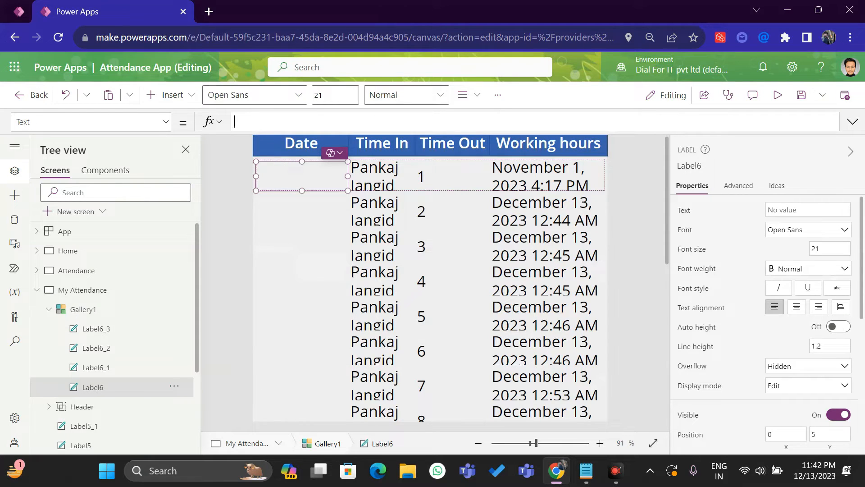
type("ThisItem.")
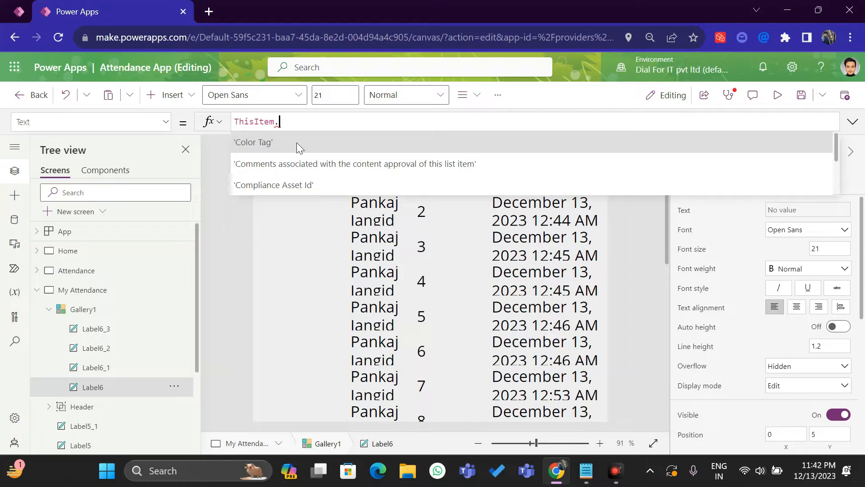
type("tart")
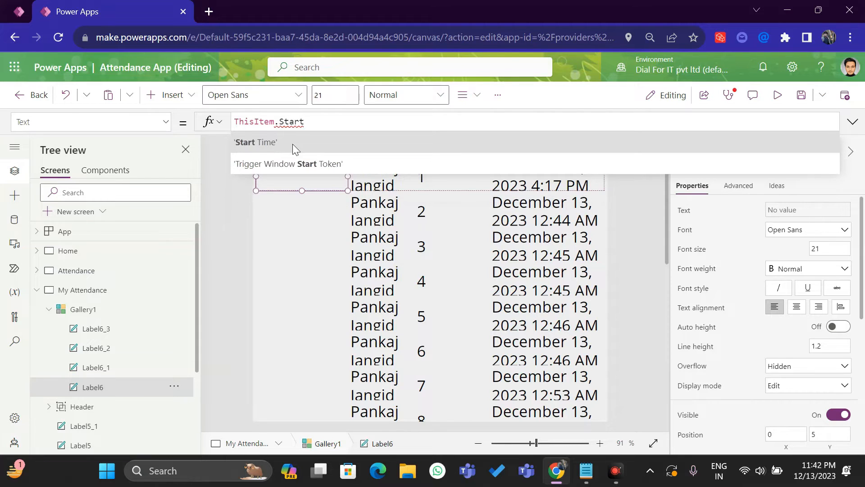
left_click(293, 143)
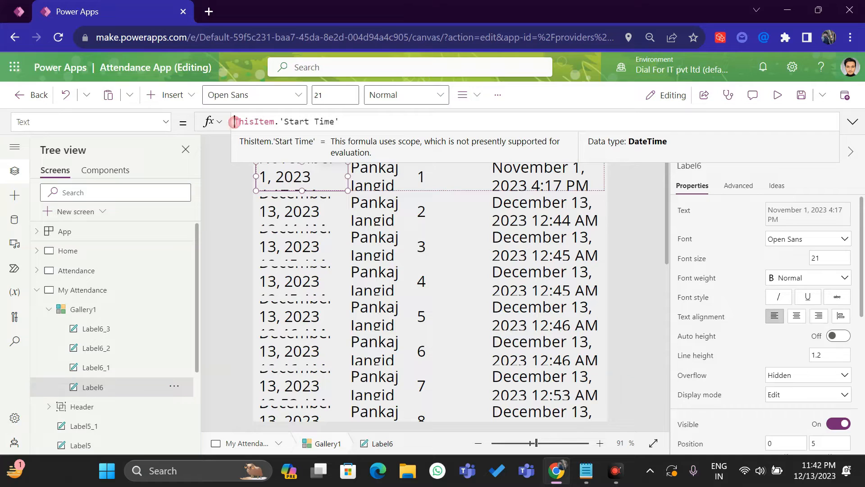
Wrap the Date label's formula in the Text function with the format DateTimeFormat.ShortDate
type("Text")
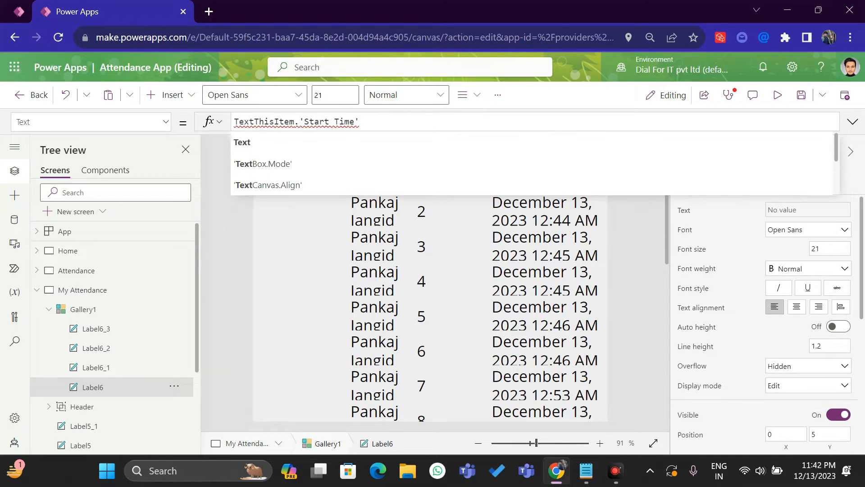
type("(")
left_click(381, 122)
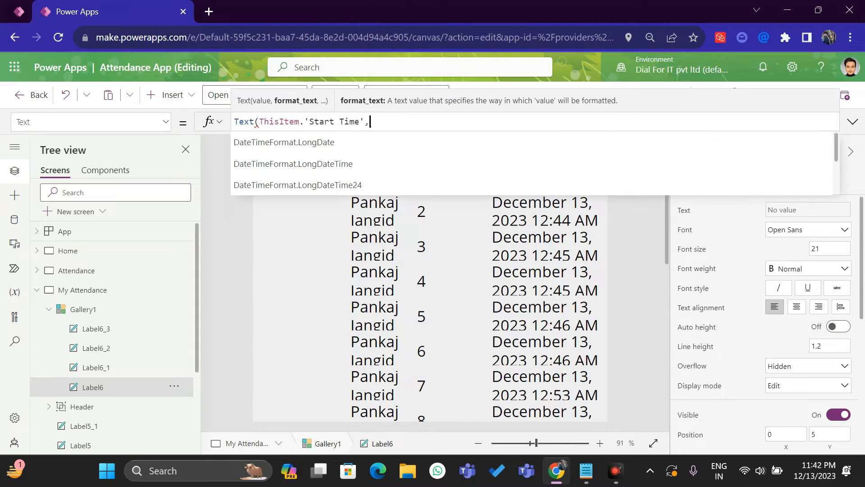
scroll(297, 170, "down", 1)
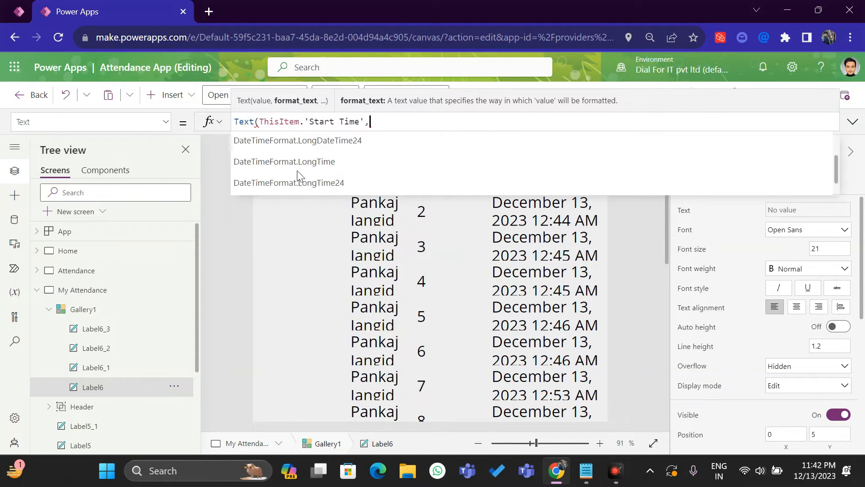
scroll(296, 171, "down", 1)
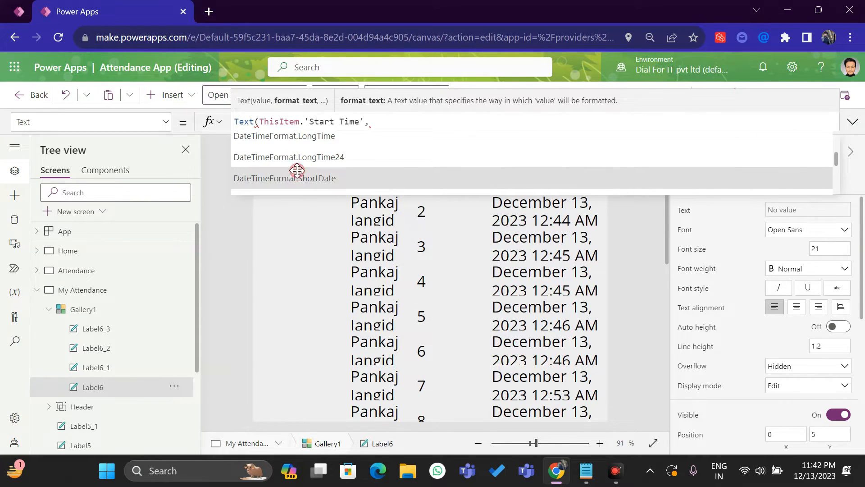
left_click(296, 170)
type(")")
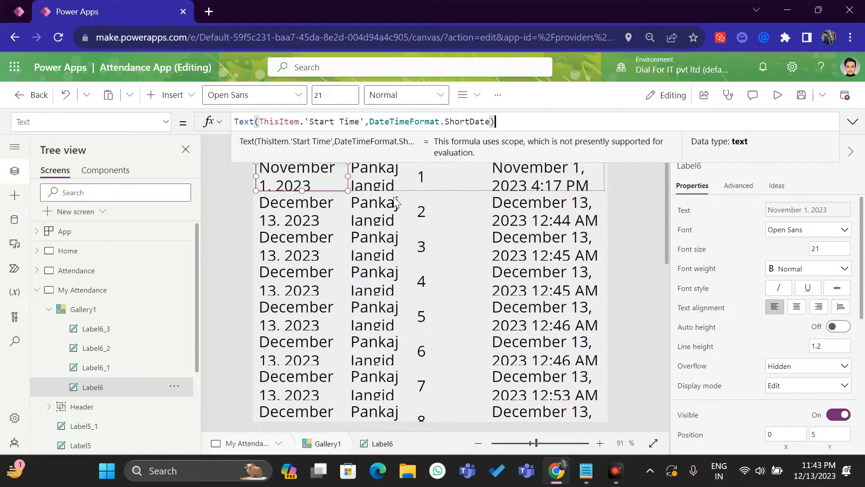
Set the font size of all four gallery labels to 13
left_click(365, 174, "shift")
left_click(454, 182, "shift")
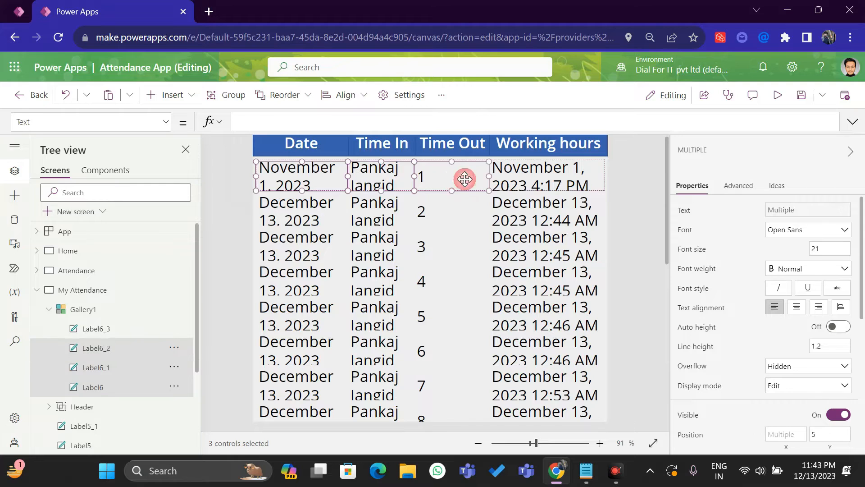
left_click(517, 172, "shift")
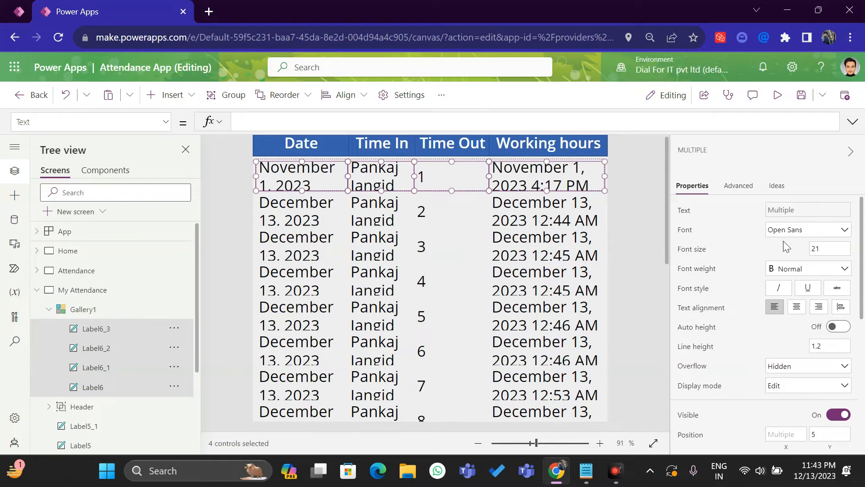
left_click(824, 248)
type("13")
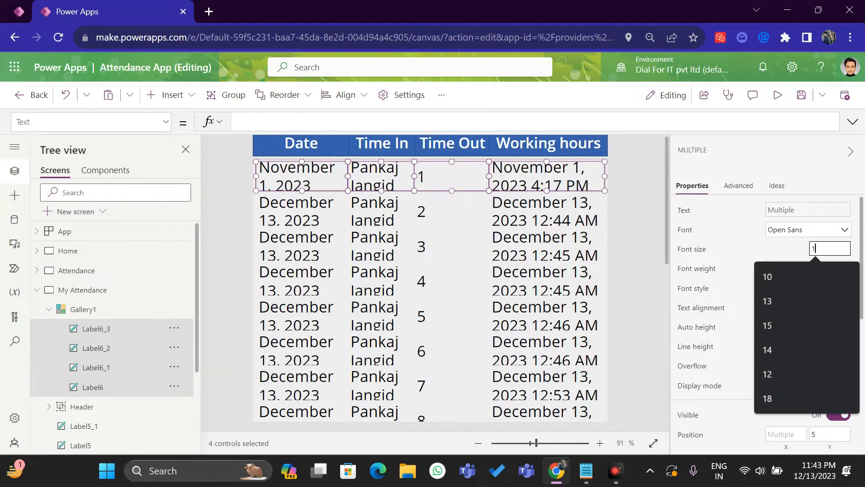
left_click(791, 251)
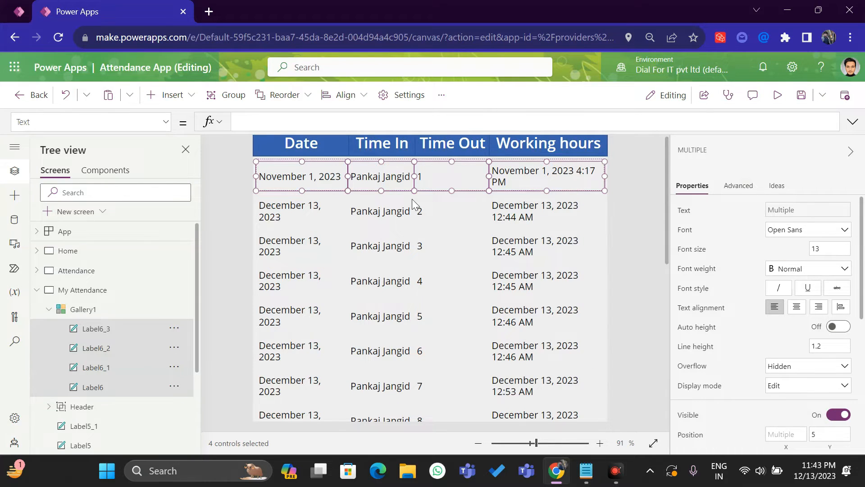
left_click(615, 183)
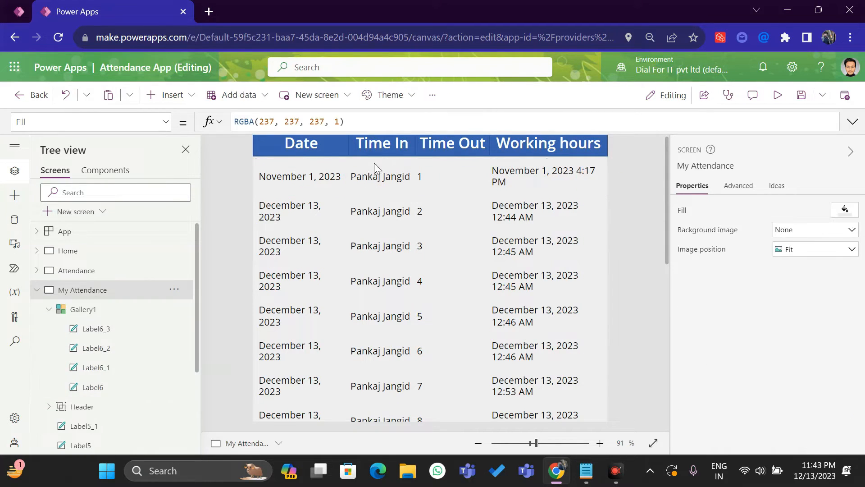
Copy the Date label's Text formula and replace the Time In label's formula with it
left_click(381, 176)
left_click(311, 175)
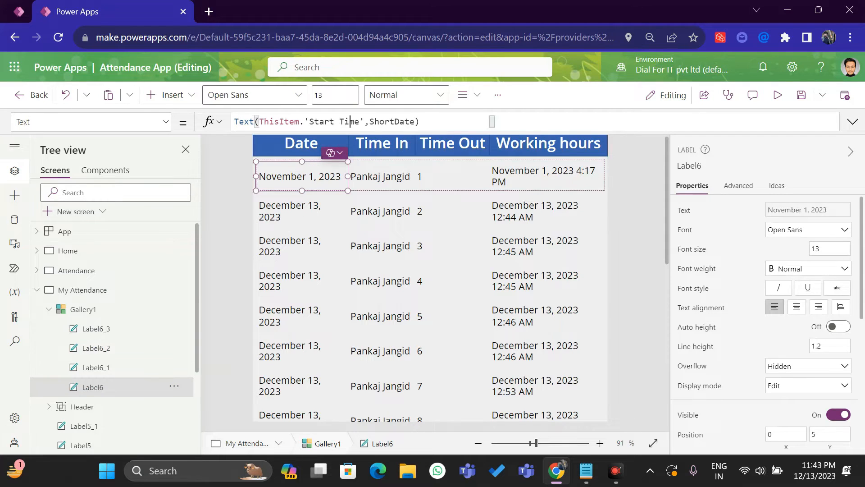
left_click(347, 122)
key("ctrl+a")
key("ctrl+c")
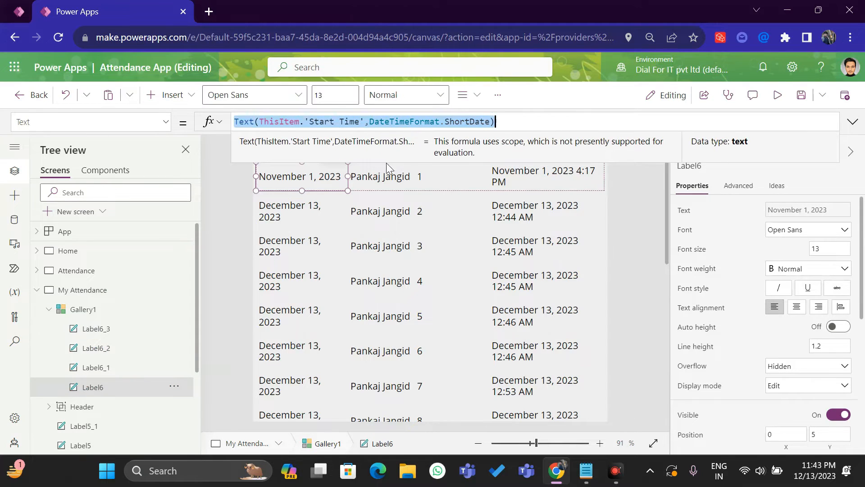
left_click(383, 175)
key("ctrl+a")
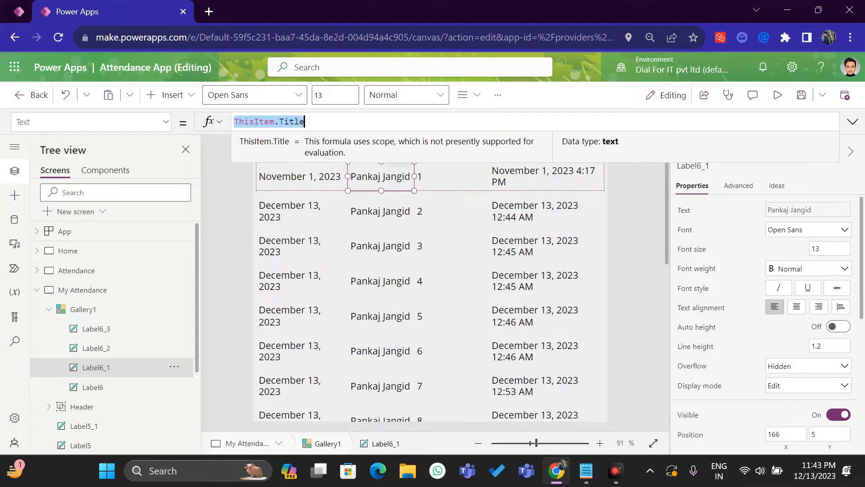
key("ctrl+v")
Change the format in the Time In label's formula to DateTimeFormat.ShortTime
key("Left")
key("shift+Left")
key("shift+Left")
key("shift+Left")
key("shift+Left")
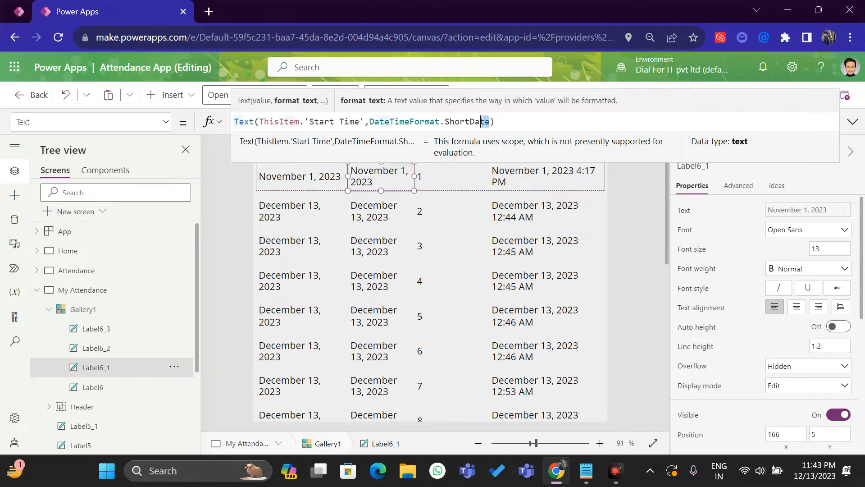
type("Time")
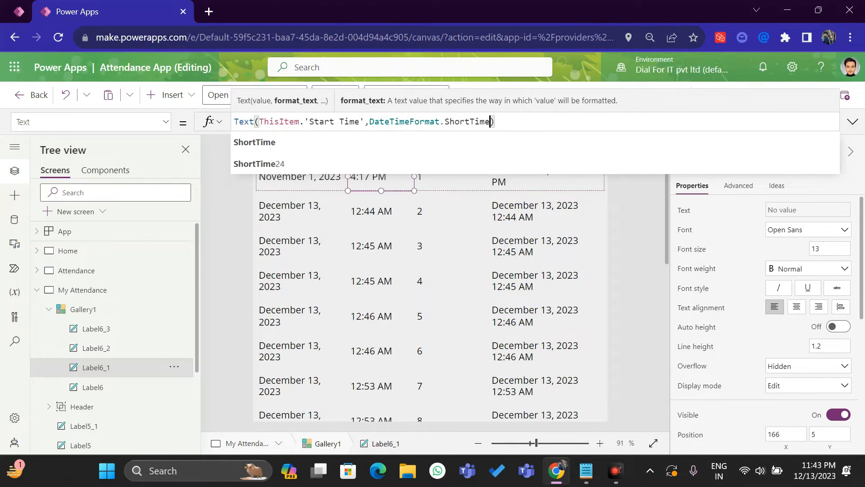
left_click(295, 207)
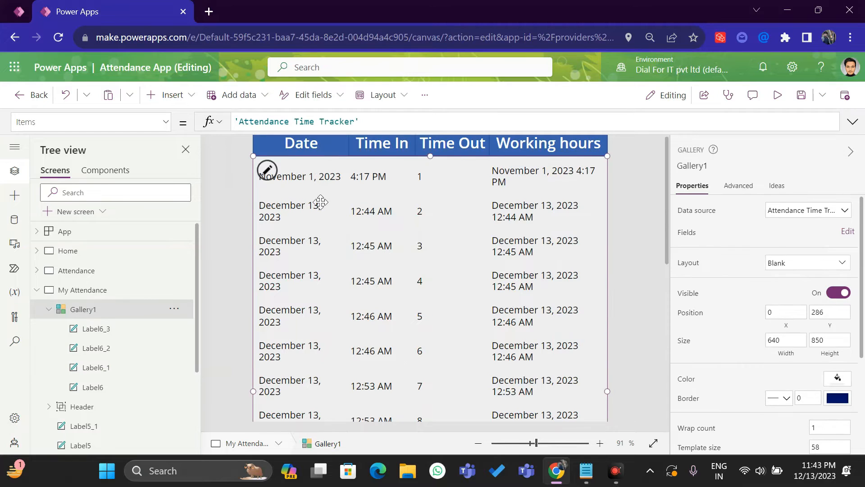
left_click(290, 173)
left_click(378, 174, "shift")
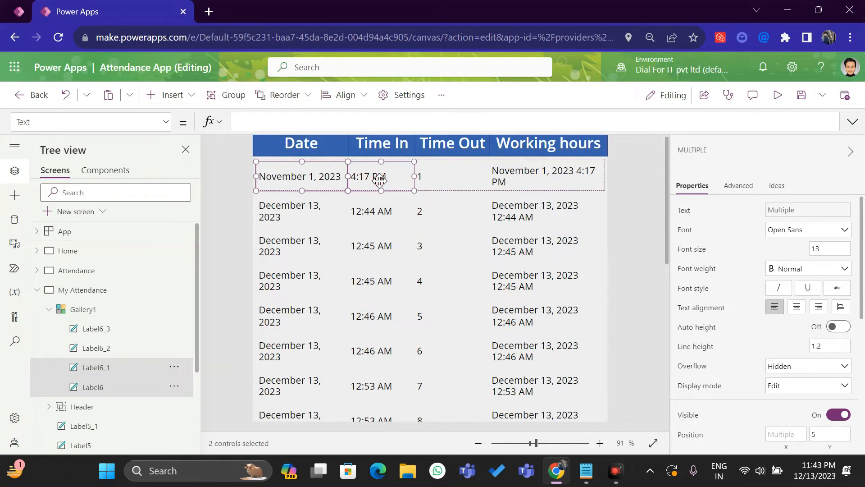
left_click(215, 156)
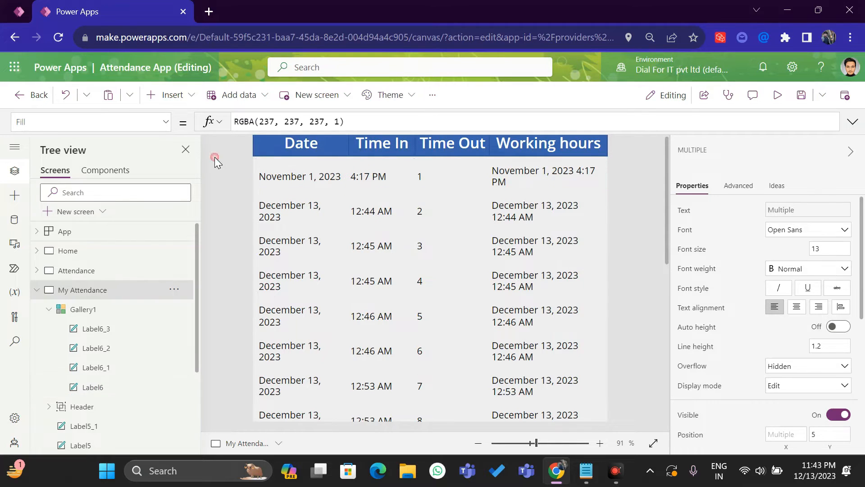
left_click(292, 170)
left_click(328, 121)
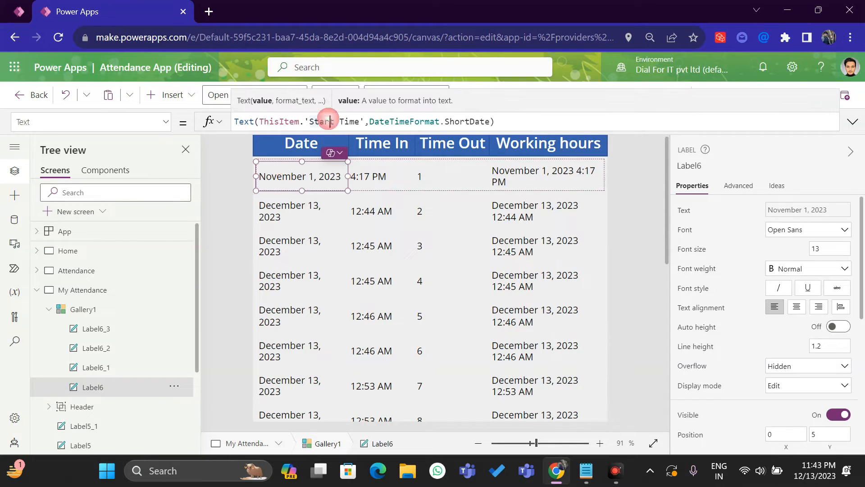
Copy the Time In label's Text formula and replace the Time Out label's formula with it
left_click(383, 171)
left_click(379, 122)
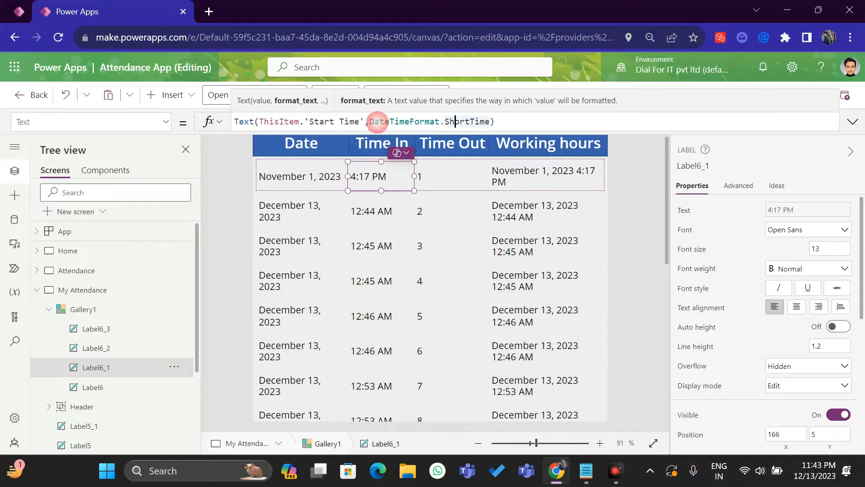
key("ctrl+a")
key("ctrl+c")
left_click(448, 180)
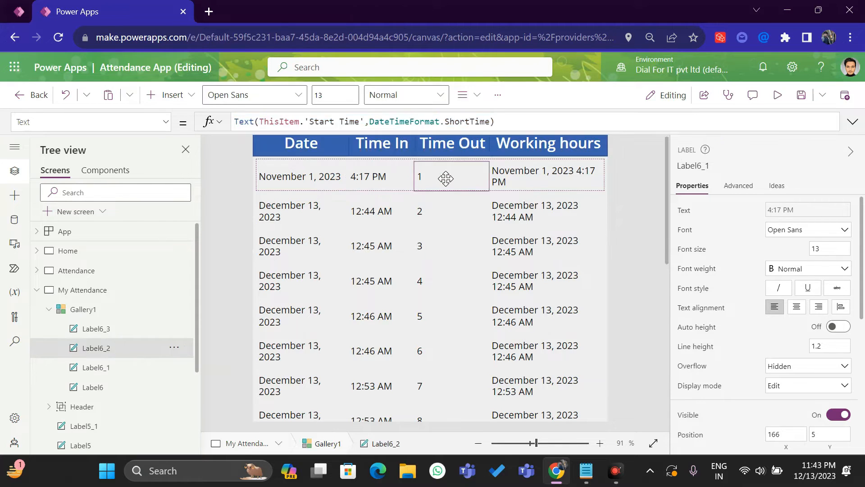
key("ctrl+a")
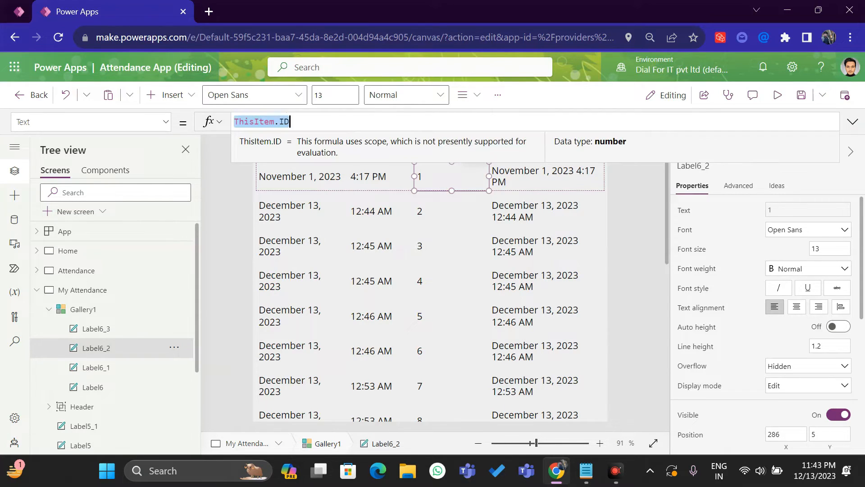
key("ctrl+v")
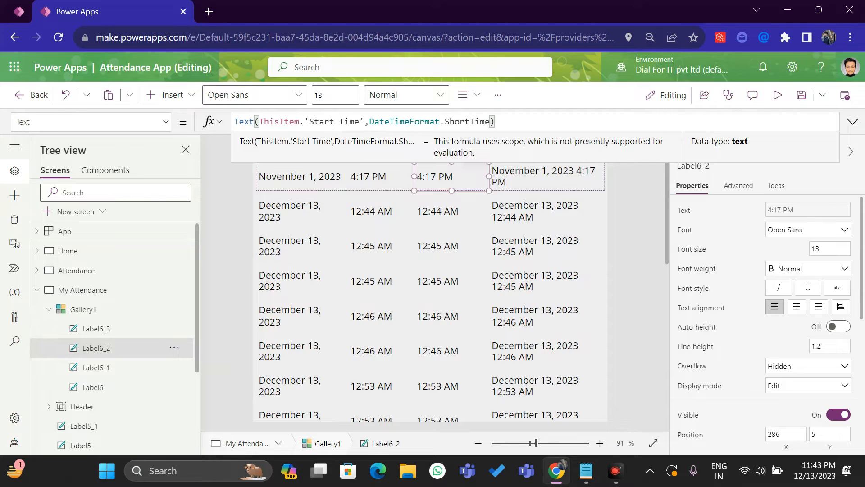
Change the field in the Time Out label's formula from 'Start Time' to 'End Time'
left_click_drag(360, 122, 315, 122)
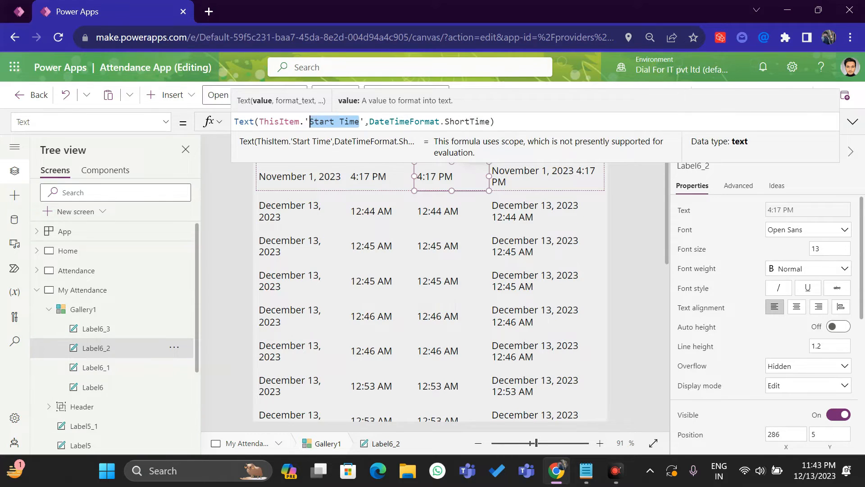
type("End")
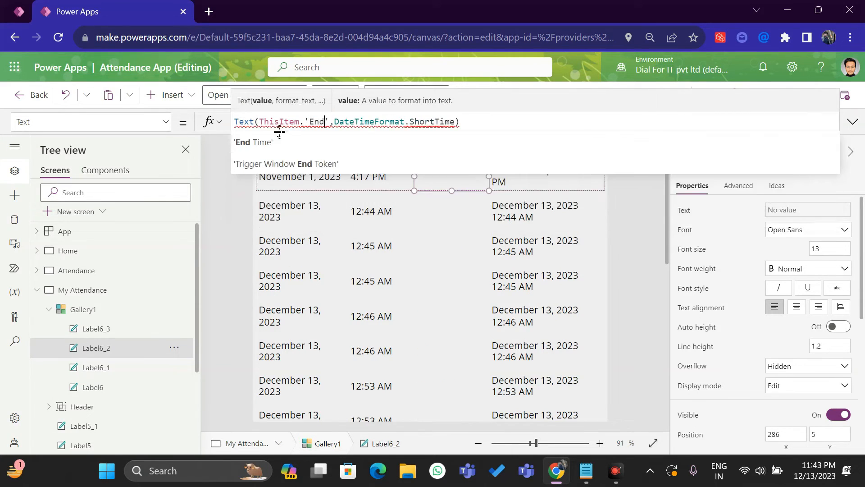
left_click(274, 142)
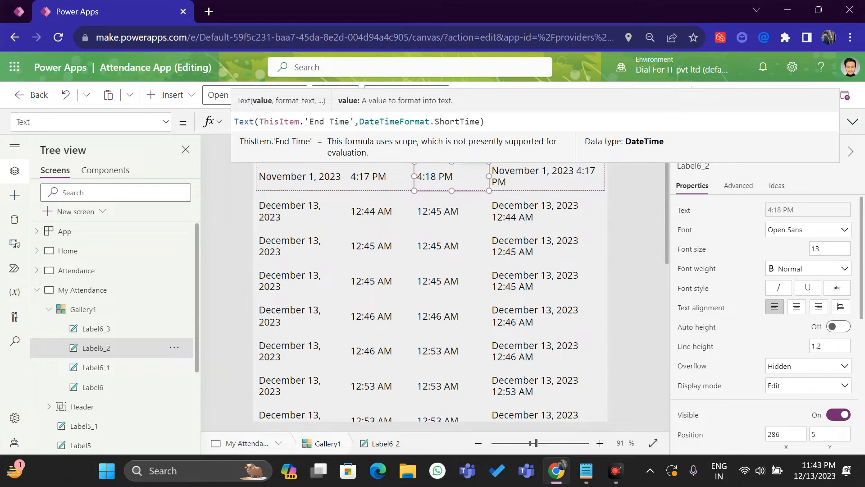
Set the Text formula of the gallery's Working hours label to ThisItem.'Working Hours'
left_click(533, 173)
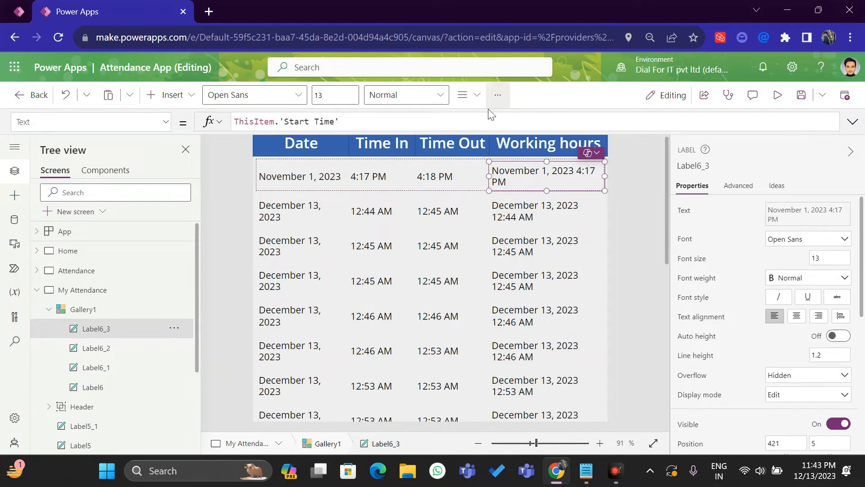
key("BackSpace")
key("BackSpace")
key("BackSpace")
key("BackSpace")
key("BackSpace")
key("BackSpace")
key("BackSpace")
key("BackSpace")
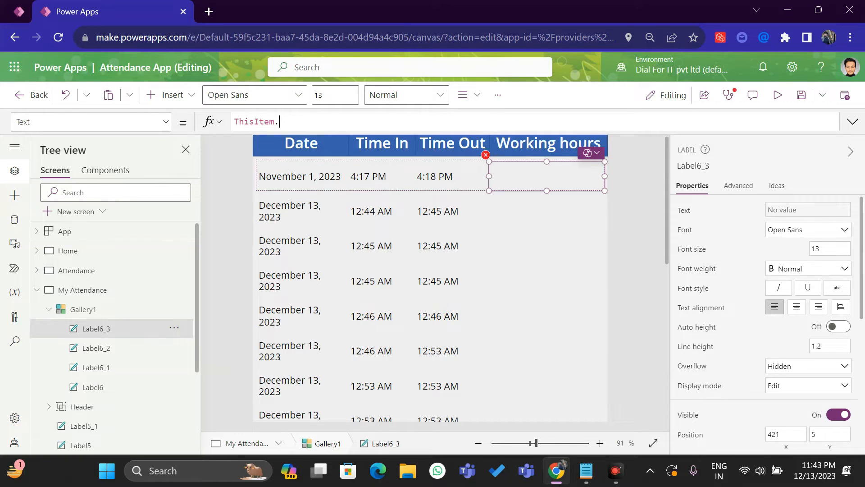
type("Worki")
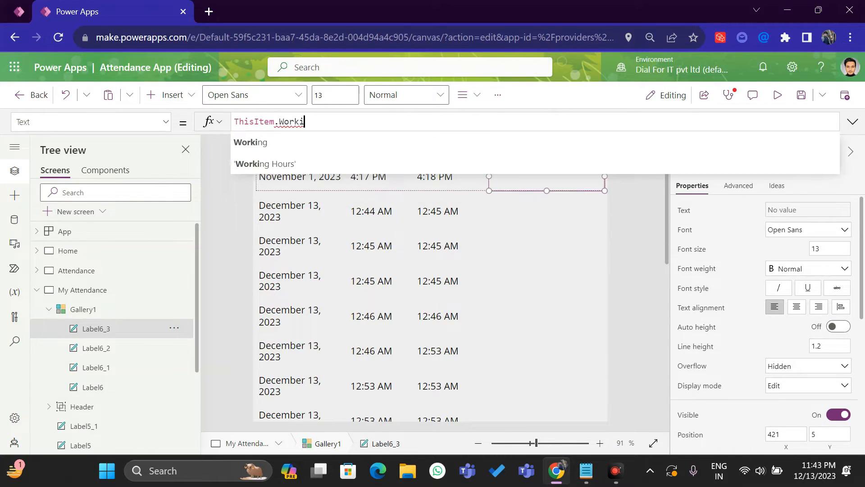
left_click(363, 160)
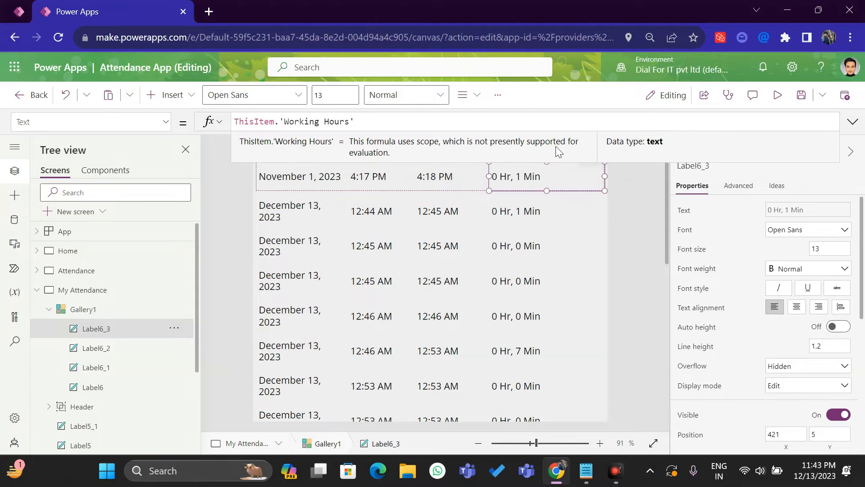
left_click(642, 205)
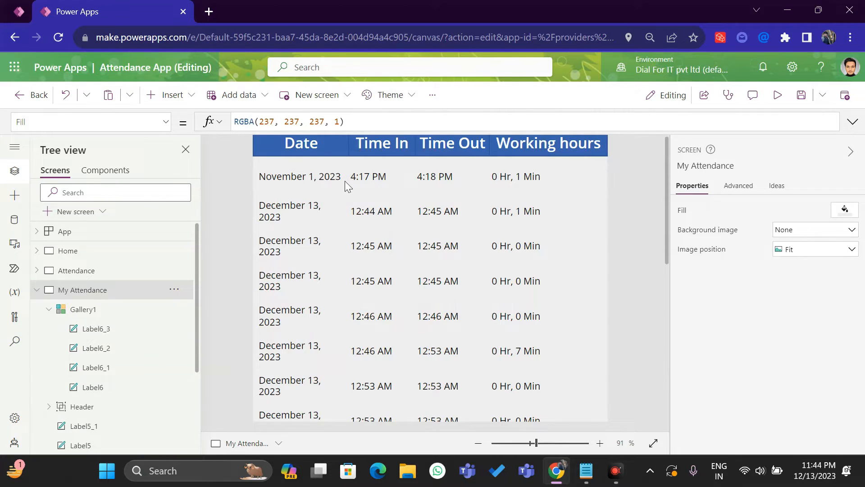
Center-align the text of all four gallery labels
left_click(298, 177)
left_click(381, 168, "shift")
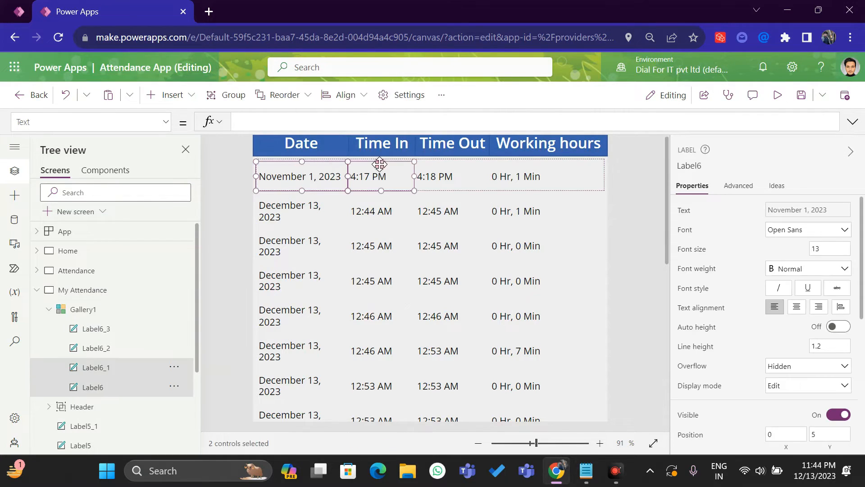
left_click(438, 169, "shift")
left_click(518, 167, "shift")
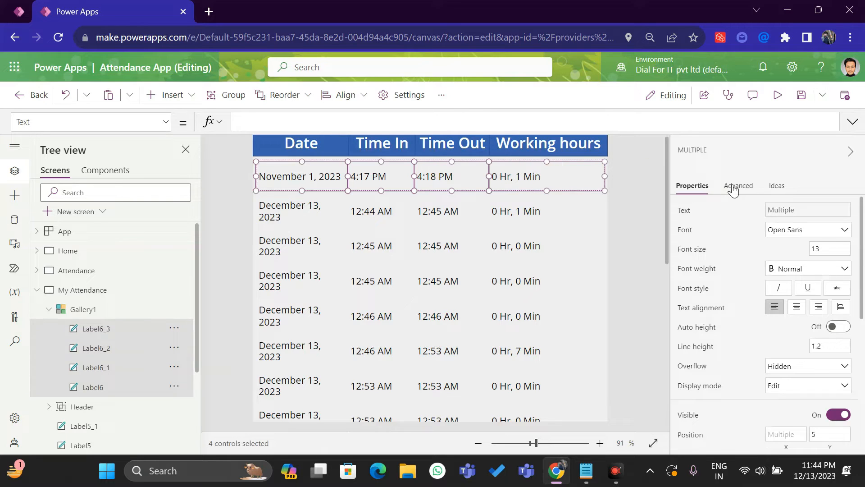
left_click(796, 308)
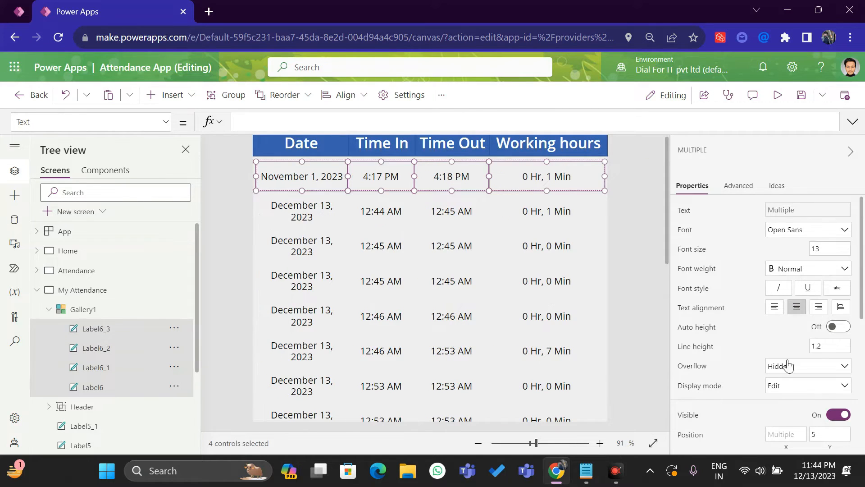
Give the four gallery labels a border of thickness 1 in the theme gray
scroll(787, 362, "down", 5)
scroll(788, 377, "down", 2)
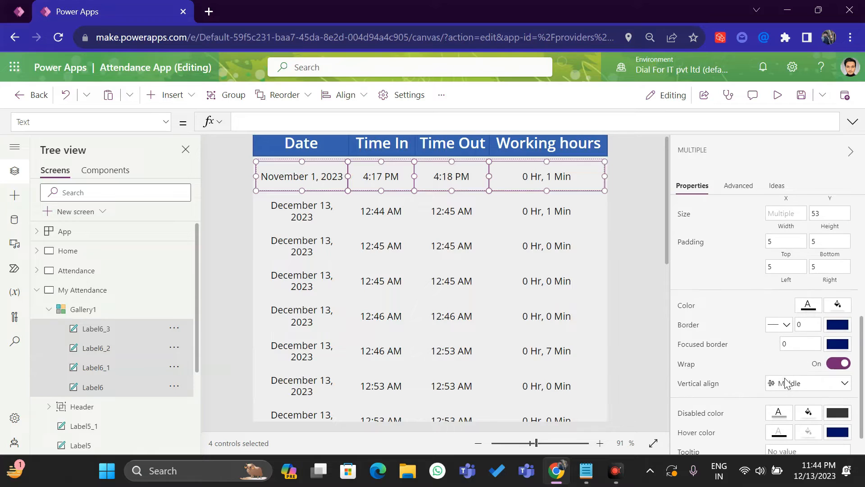
left_click(810, 322)
key("BackSpace")
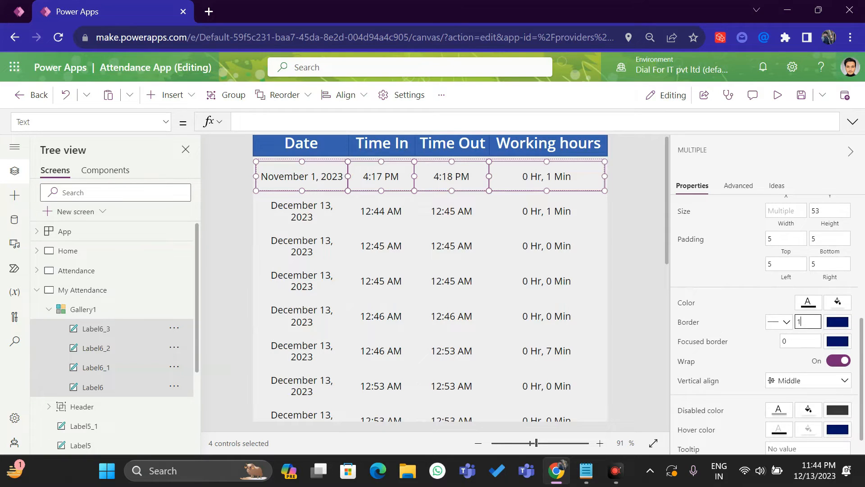
left_click(837, 322)
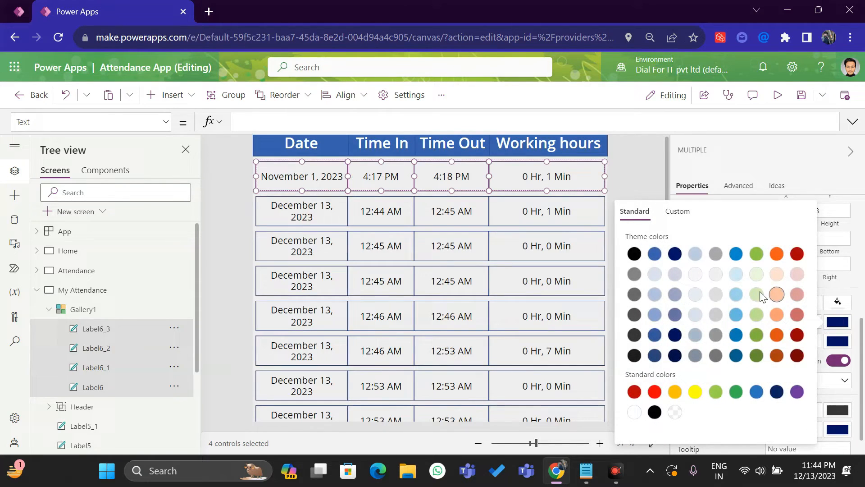
left_click(715, 255)
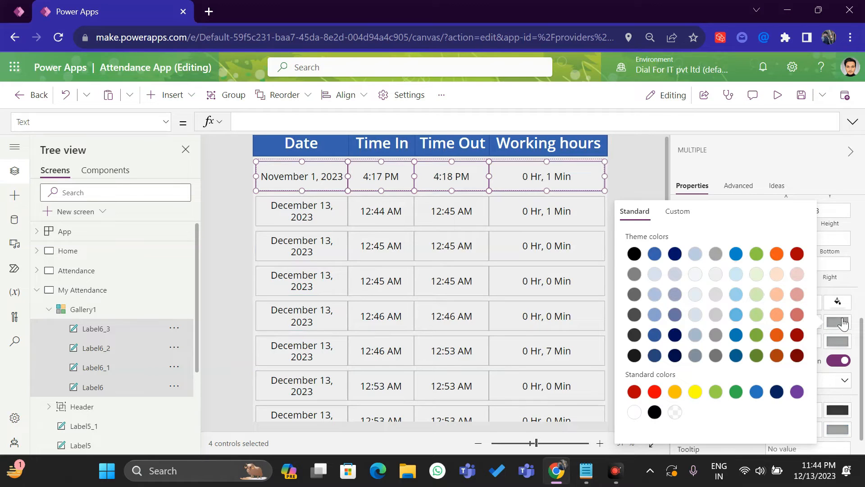
left_click(837, 323)
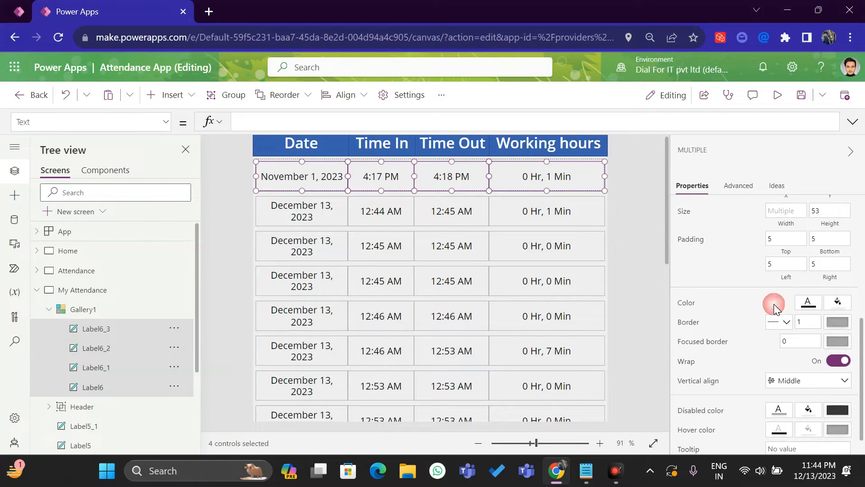
left_click(653, 213)
Fill the gallery's Time In label with the lightest theme green
left_click(393, 178)
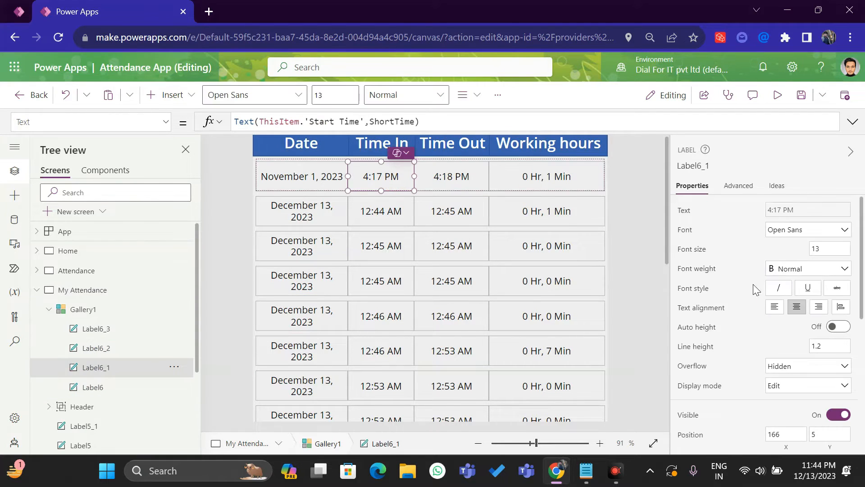
scroll(769, 259, "down", 4)
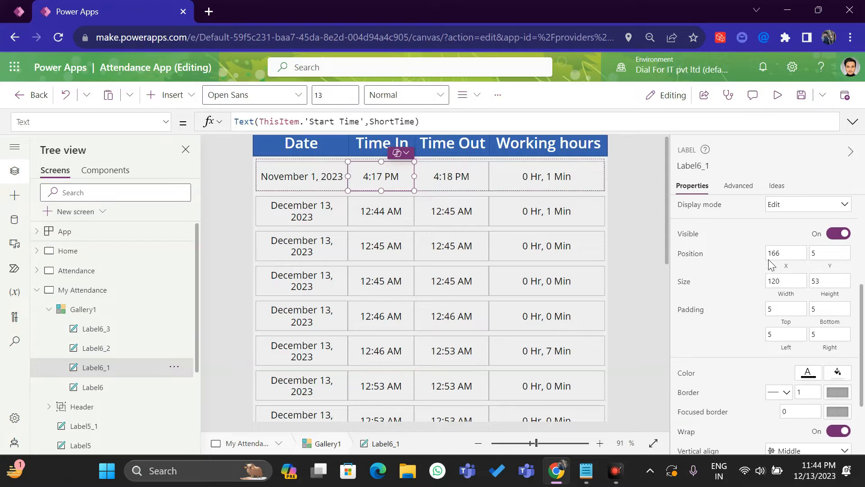
scroll(769, 258, "down", 2)
left_click(833, 288)
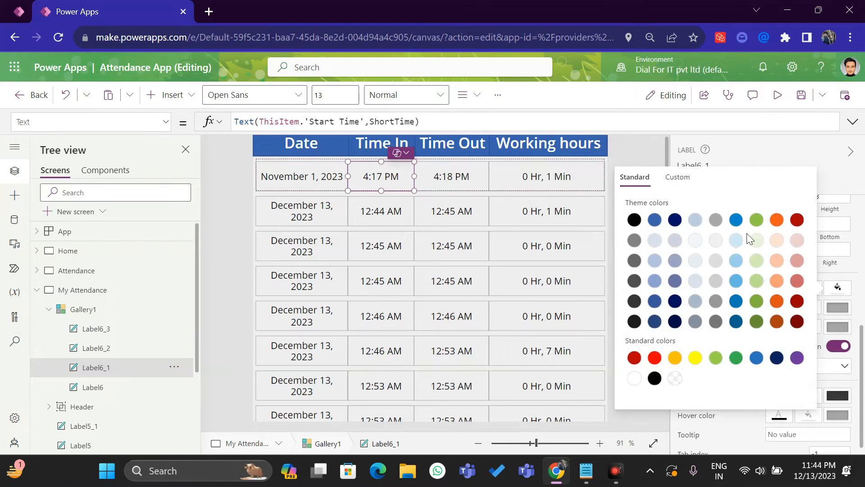
left_click(757, 240)
Fill the gallery's Time Out label with the lightest theme orange
left_click(432, 172)
left_click(829, 288)
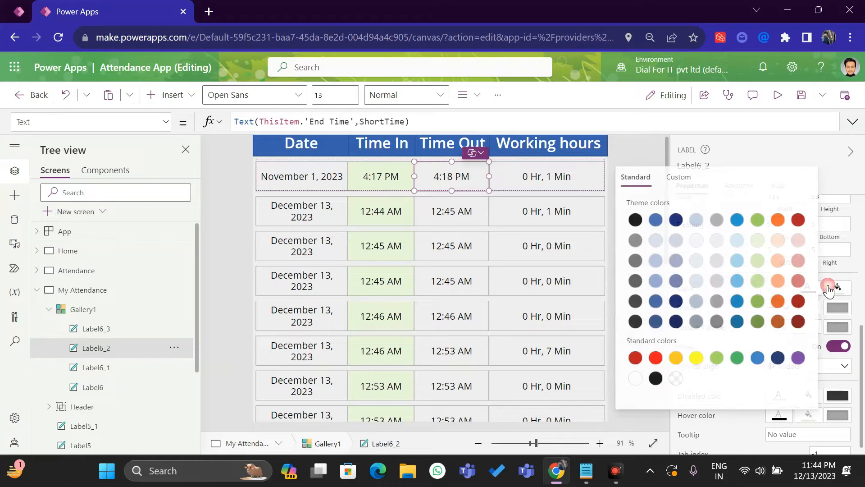
left_click(777, 240)
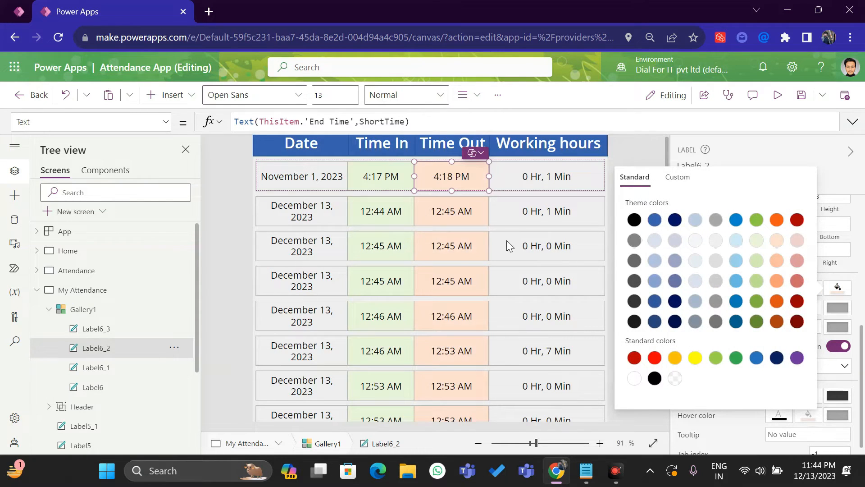
left_click(445, 267)
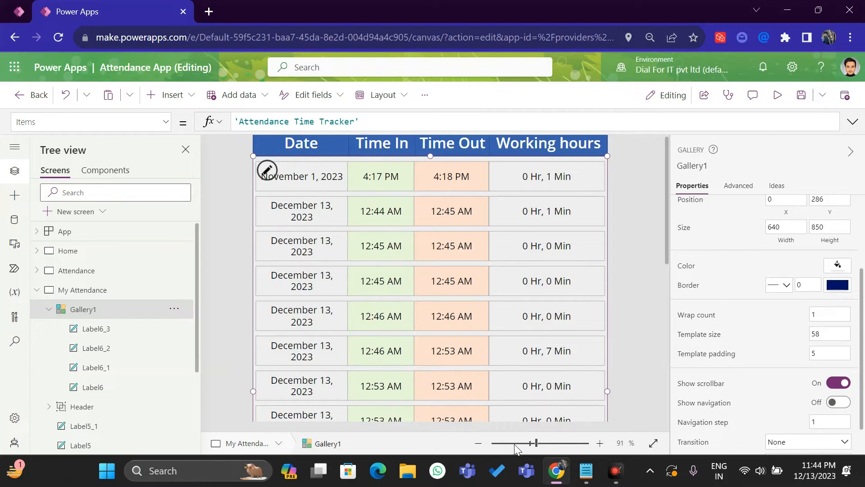
Wrap the attendance gallery's Items source 'Attendance Time Tracker' in a Filter function and start its condition with Lower(
left_click_drag(515, 444, 528, 443)
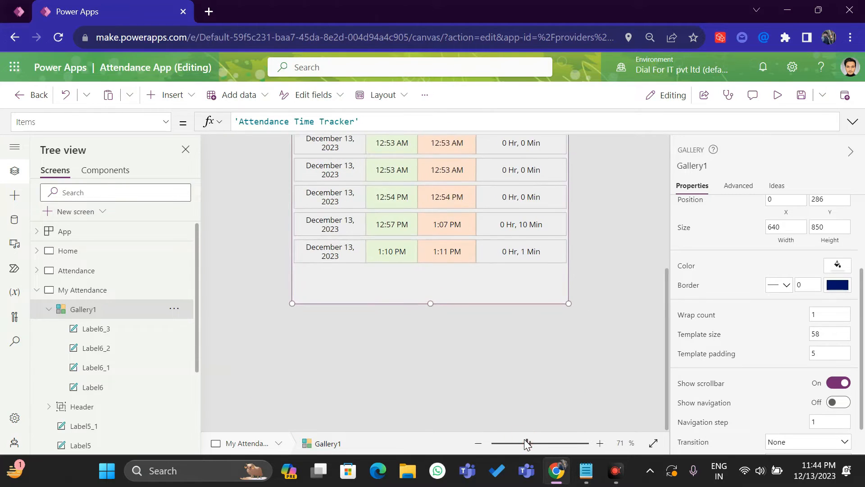
scroll(532, 387, "up", 3)
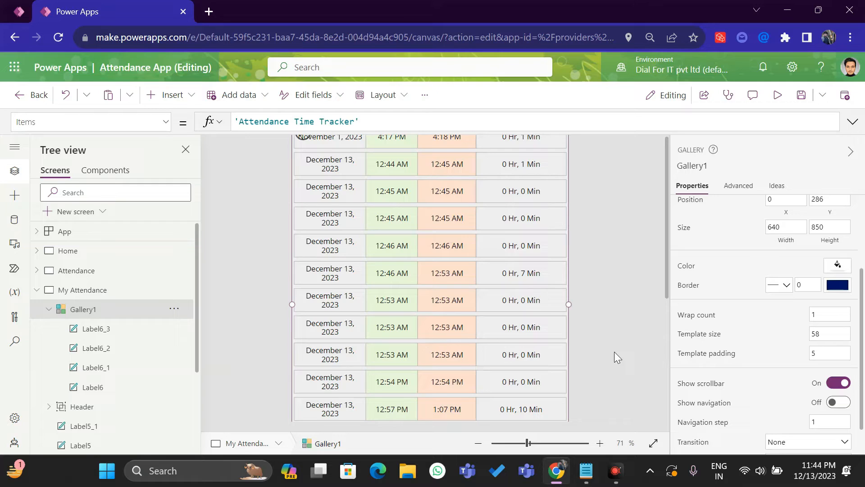
left_click(361, 121)
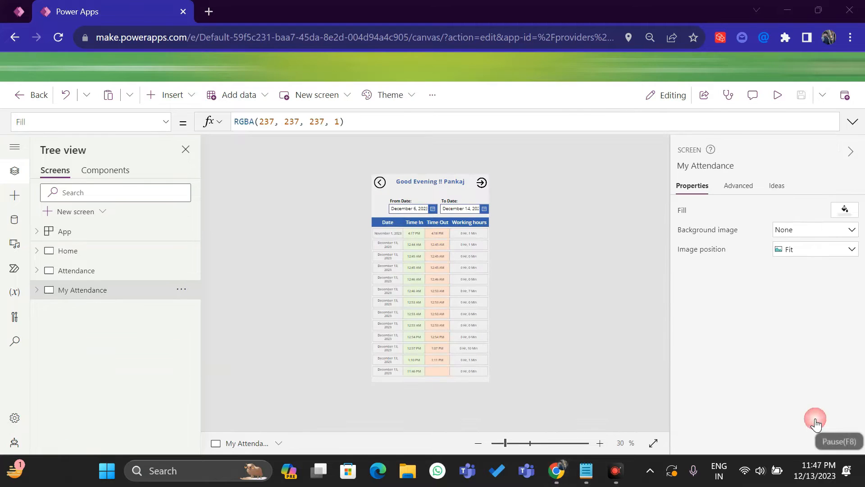
left_click(439, 315)
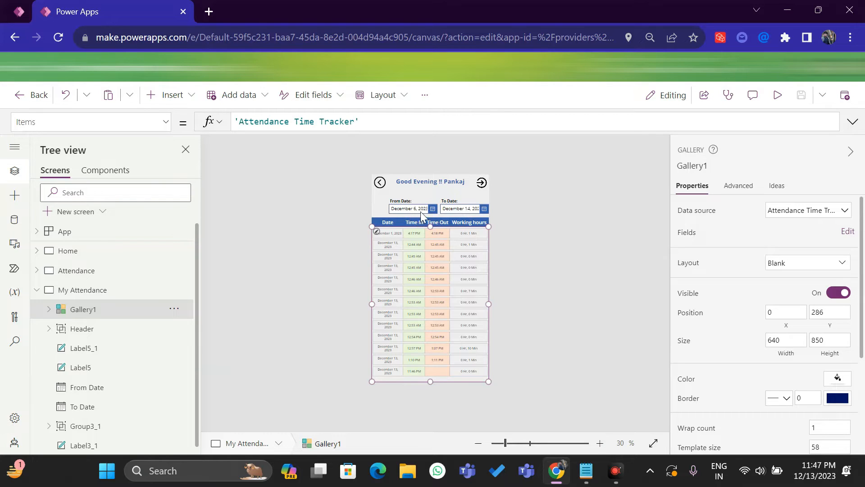
left_click(360, 123)
key("ctrl+a")
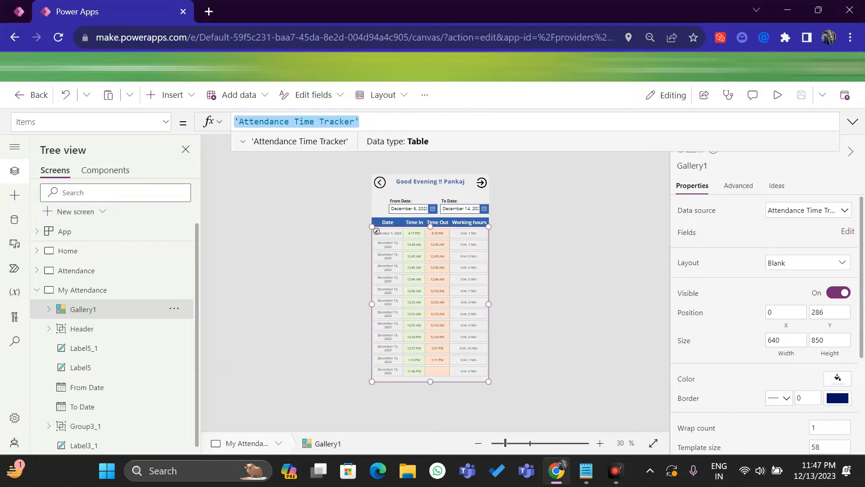
key("Left")
type("Filter")
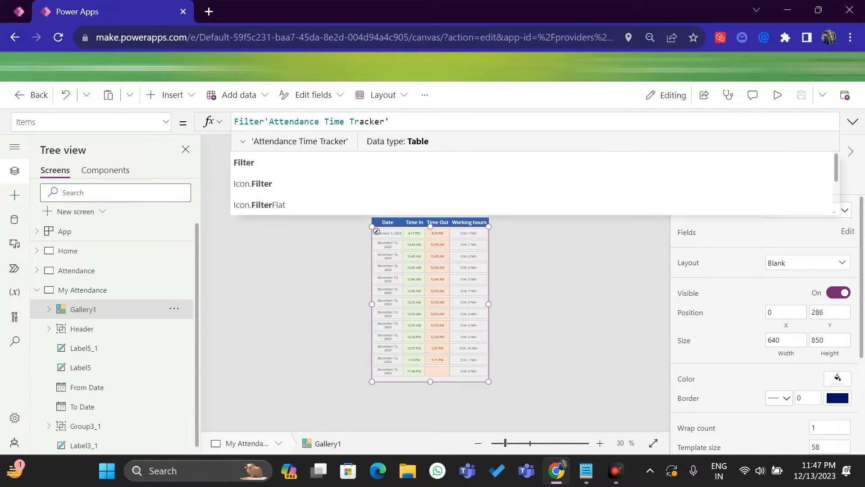
type("(")
left_click(436, 121)
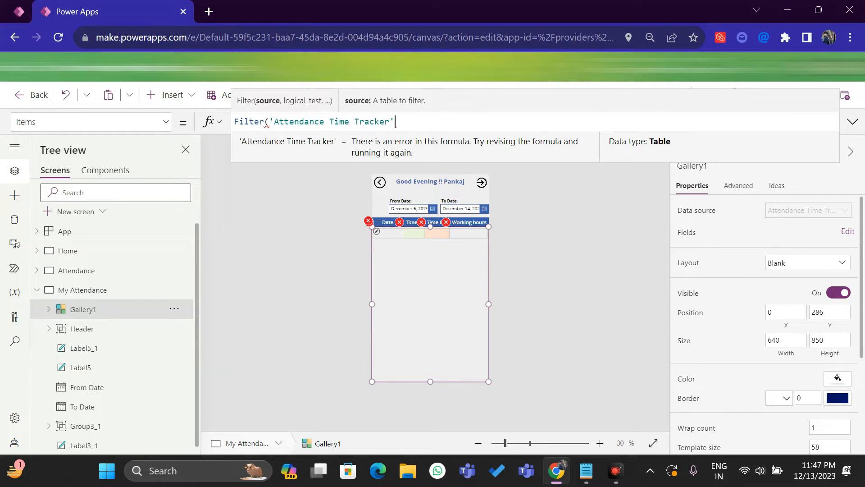
type(",")
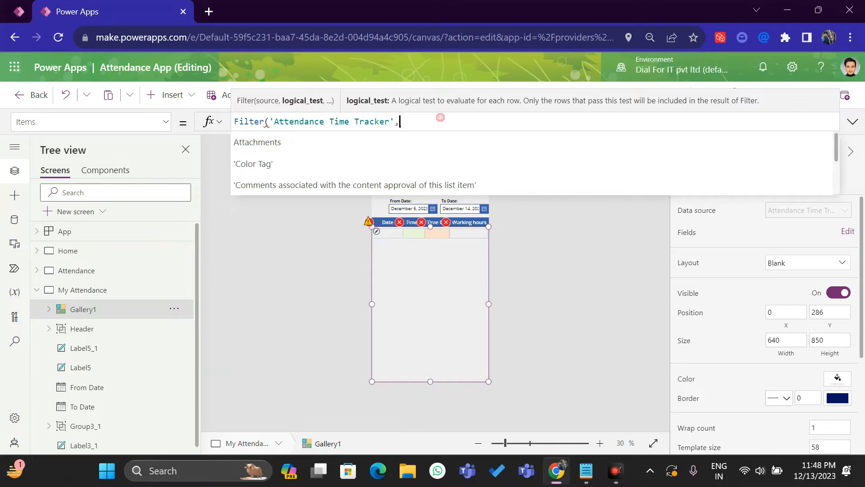
type("lower")
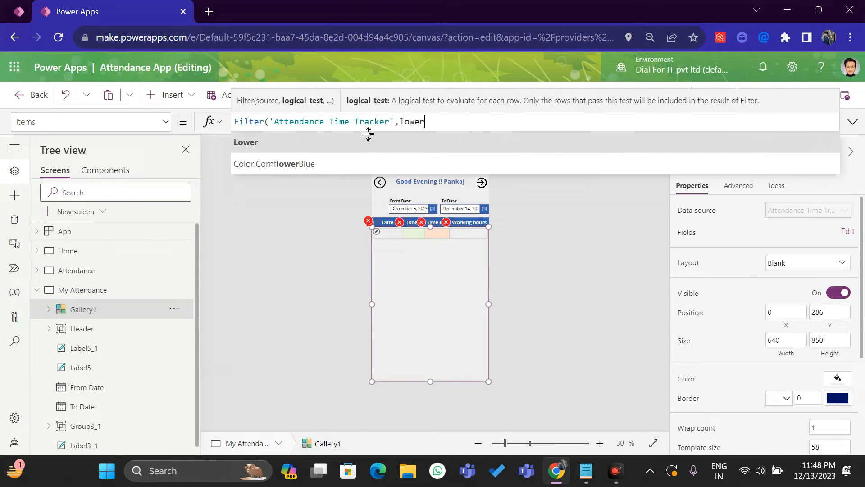
left_click(355, 141)
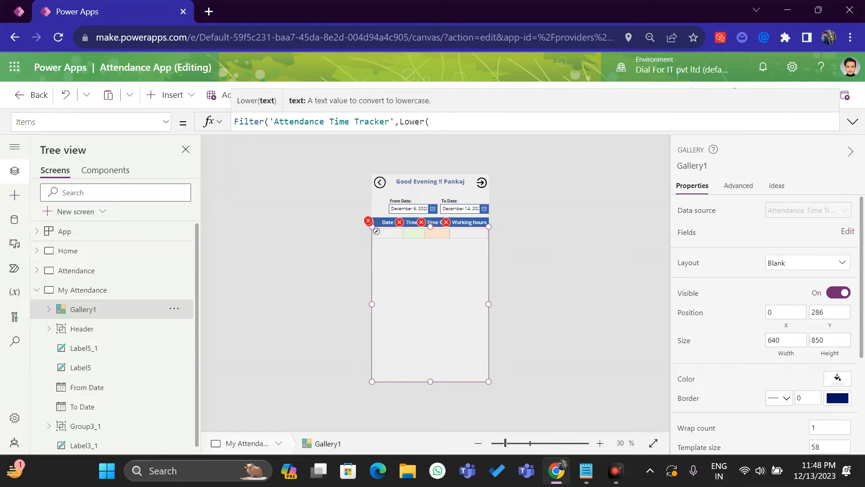
Check the full OnSelect formula of the Time In button on the Attendance screen for the column that stores the user's name
left_click(77, 276)
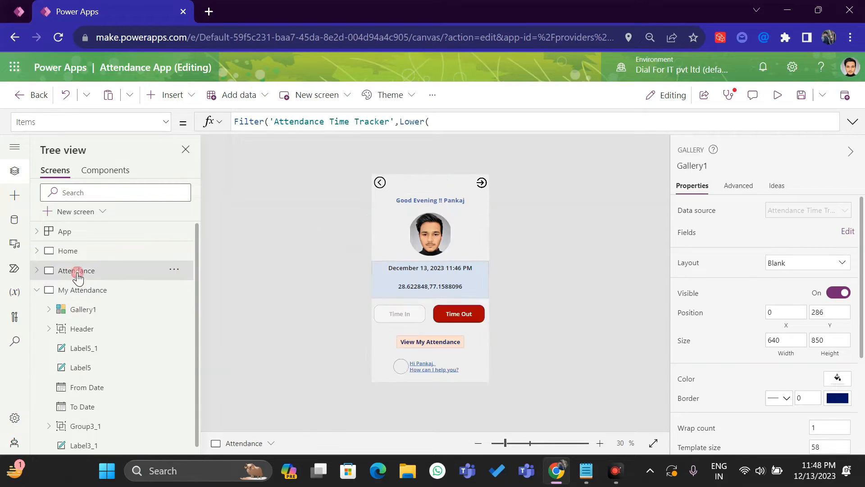
left_click(395, 314)
left_click(395, 315)
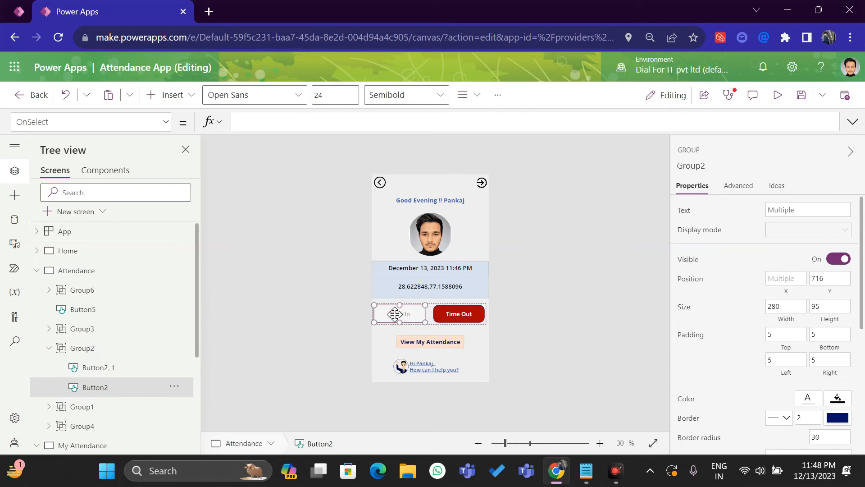
left_click(853, 122)
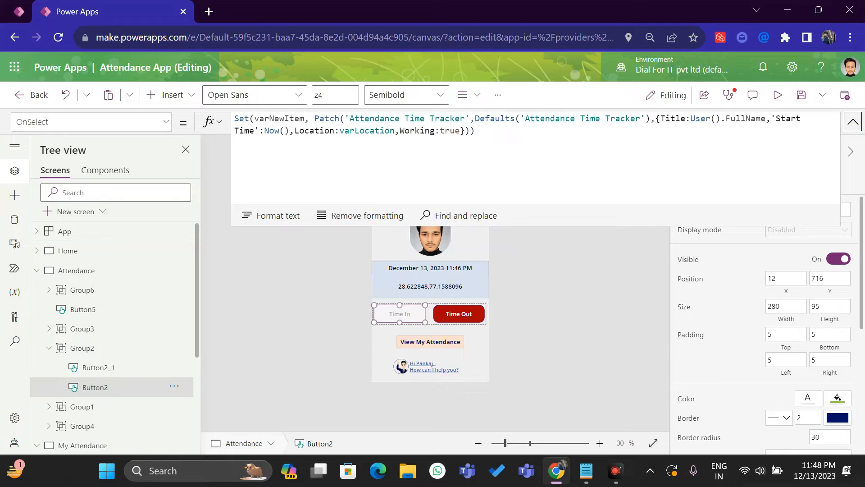
left_click(853, 122)
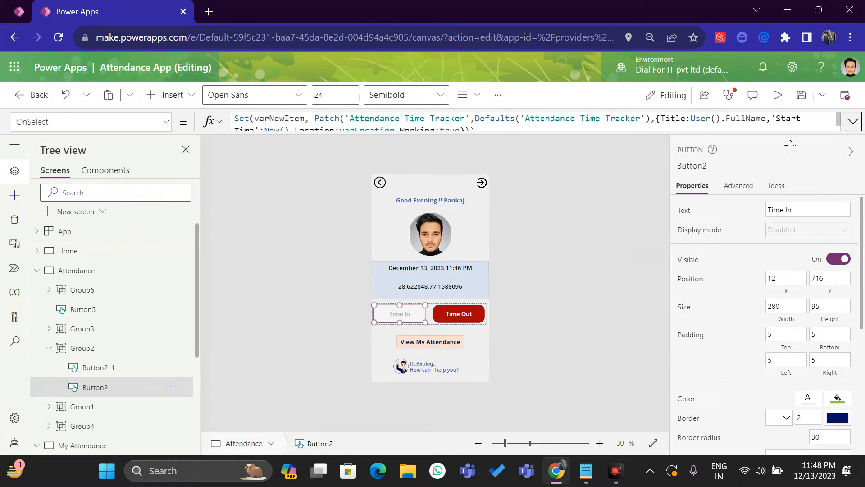
Complete the My Attendance gallery's Filter with Lower(Title)= Lower(User().FullName) && 'Start Time' >= 'From Date'.SelectedDate, 'Start Time' <= 'To Date'.SelectedDate)
left_click(36, 272)
left_click(88, 290)
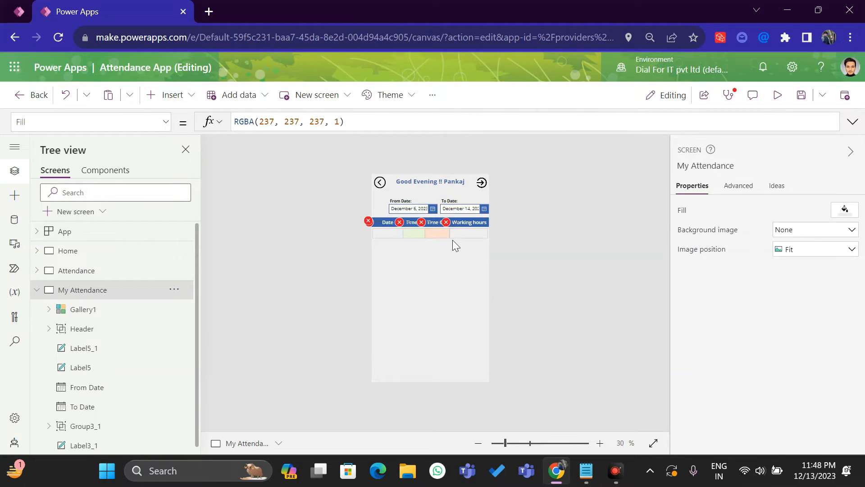
left_click(439, 240)
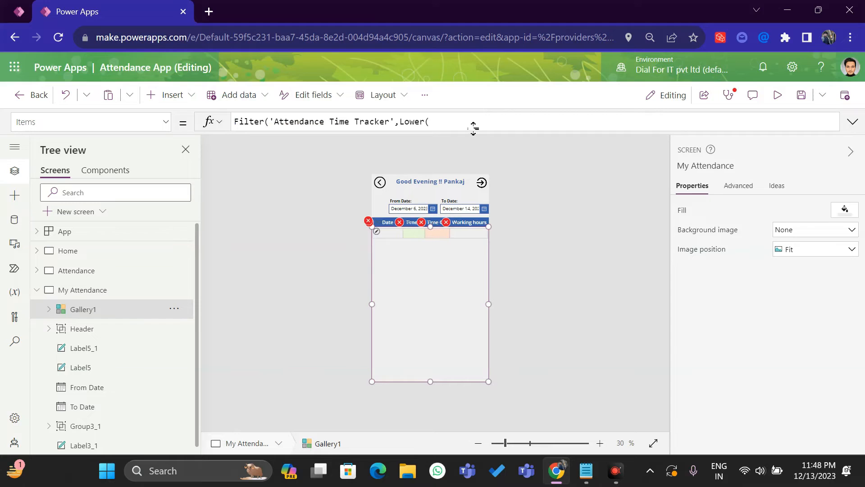
left_click(452, 122)
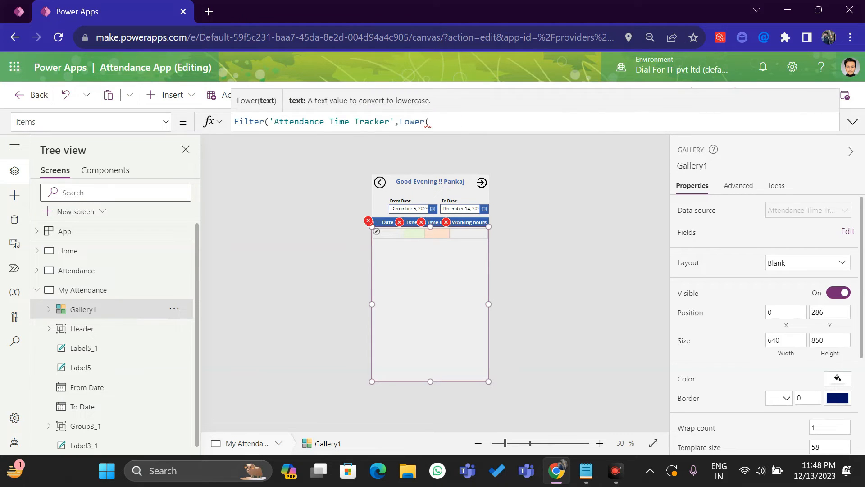
type("Title")
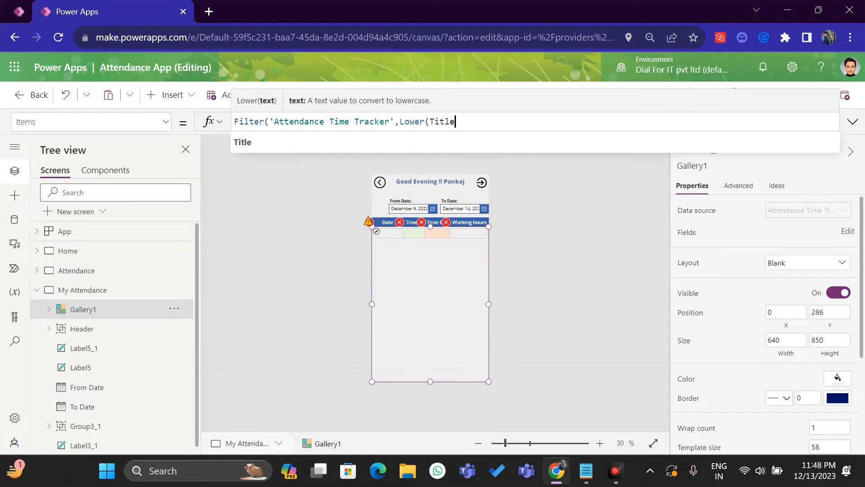
type(")")
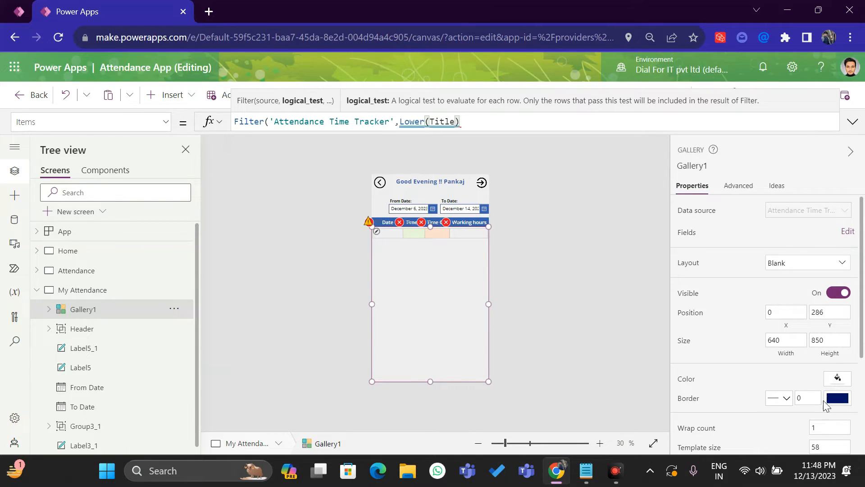
type("= Lower(User().FullName) && 'Start Time' >= 'From Date'.SelectedDate, 'Start Time' <= 'To Date'.SelectedDate)")
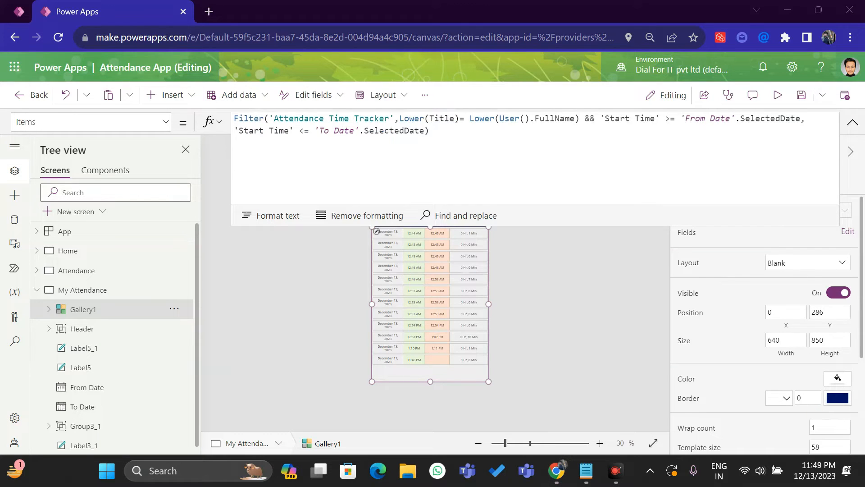
Review the user-name and Start Time conditions in the gallery's filter formula, then collapse the formula view
left_click_drag(470, 118, 575, 118)
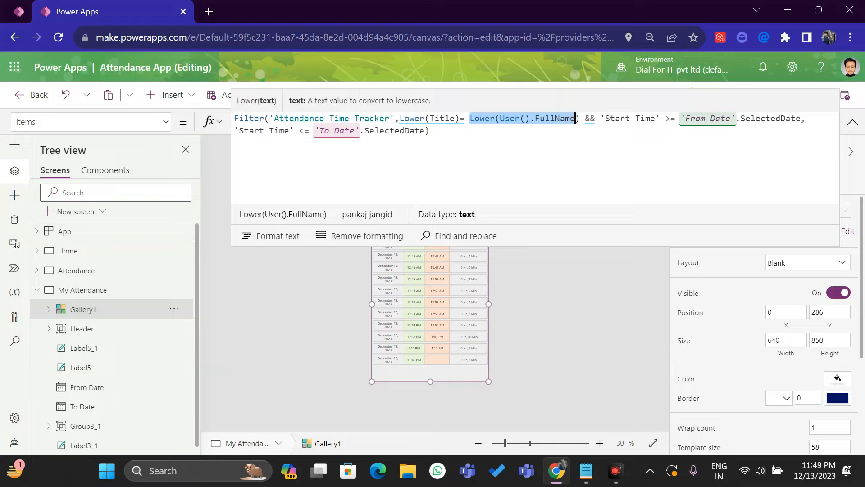
left_click(601, 119)
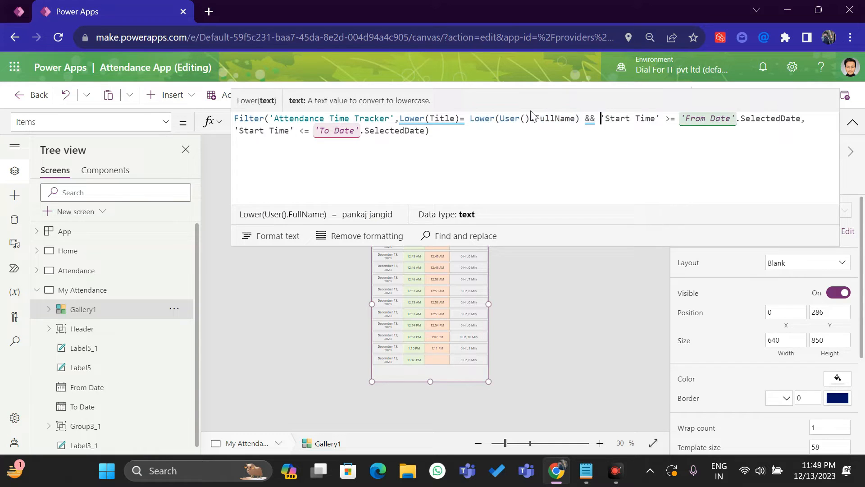
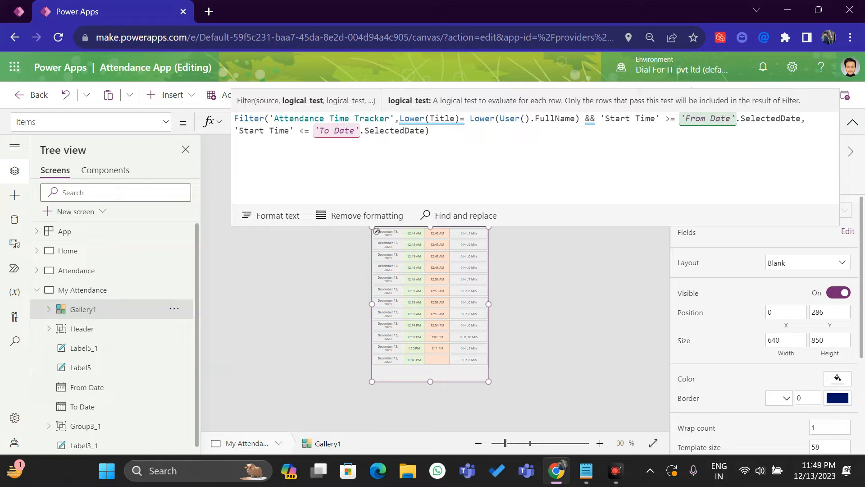
left_click(852, 124)
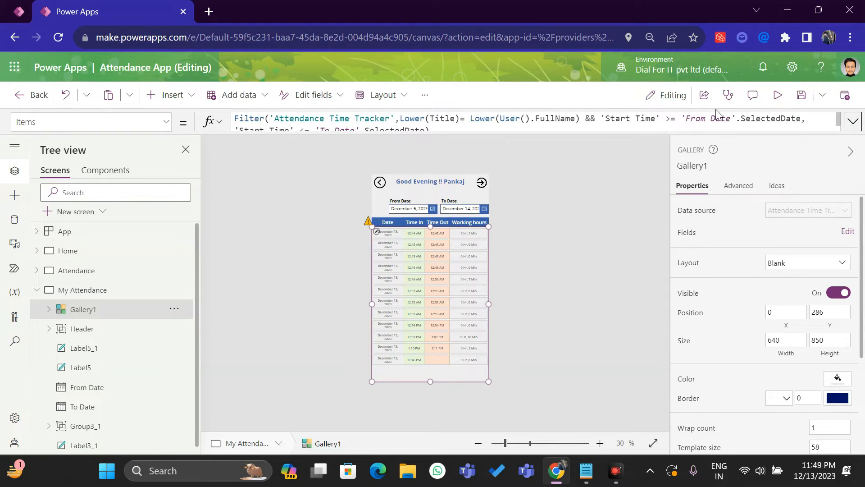
Preview the app and test the gallery filter with From Date set to October 1, 2023
left_click(773, 94)
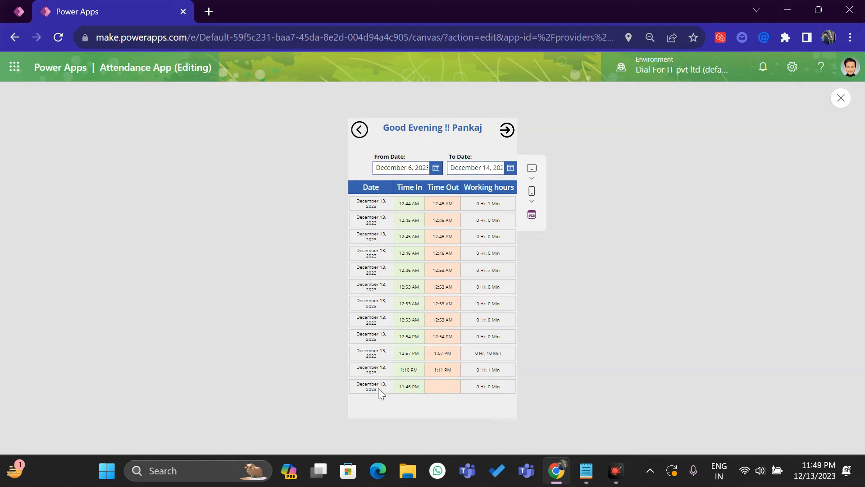
left_click(425, 167)
left_click(425, 168)
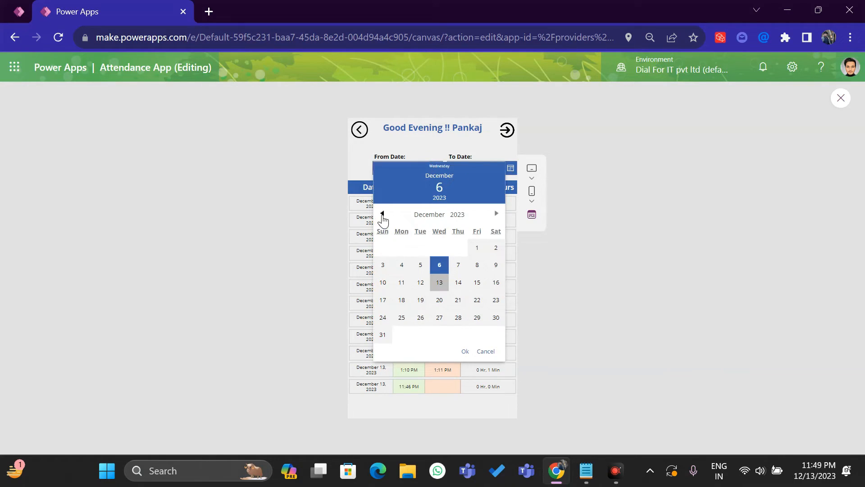
left_click(382, 214)
left_click(382, 214)
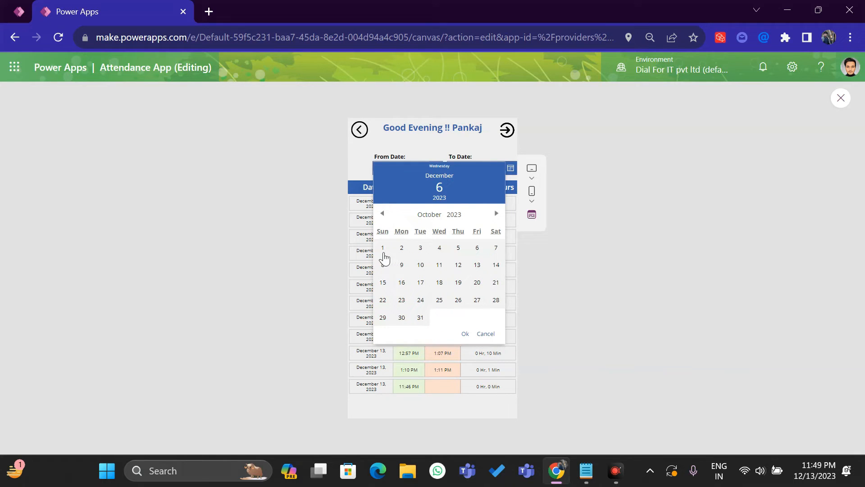
left_click(384, 249)
left_click(465, 334)
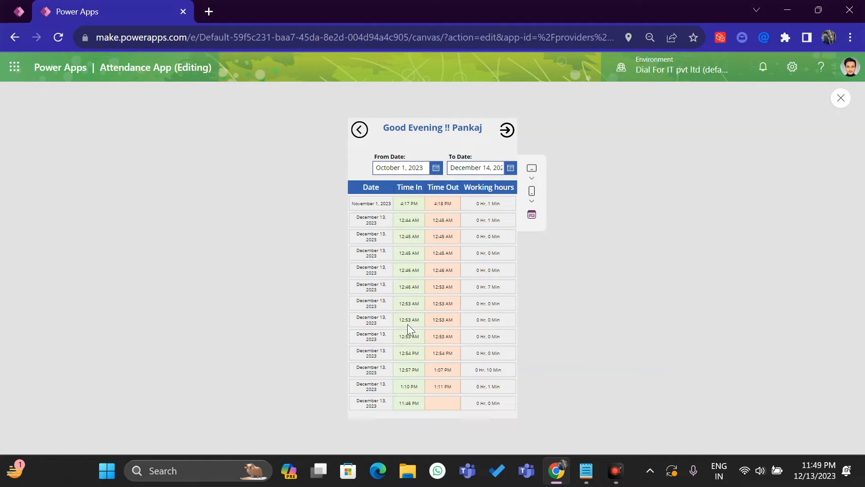
Test the gallery filter again with From Date set to December 13, 2023, and highlight the user's name in the greeting
left_click(421, 164)
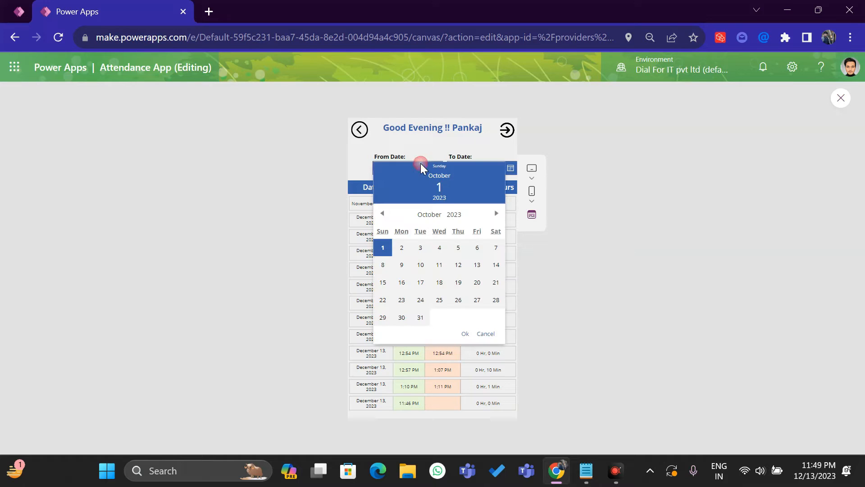
left_click(496, 213)
left_click(496, 213)
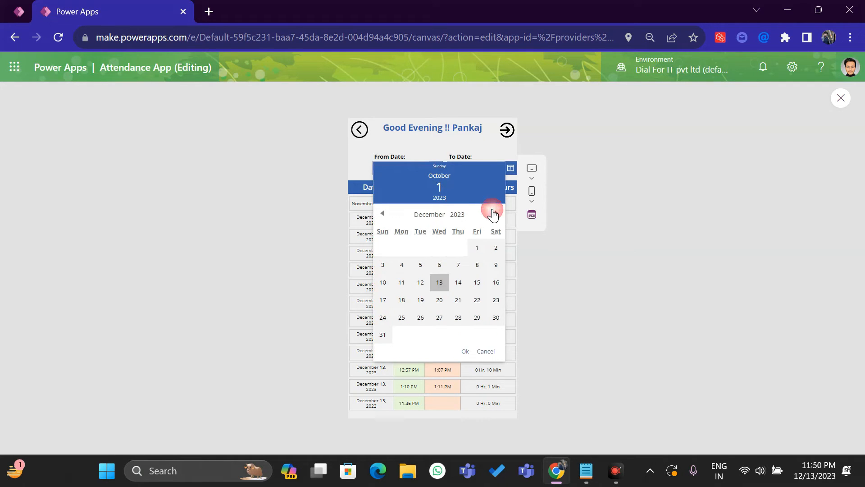
left_click(440, 283)
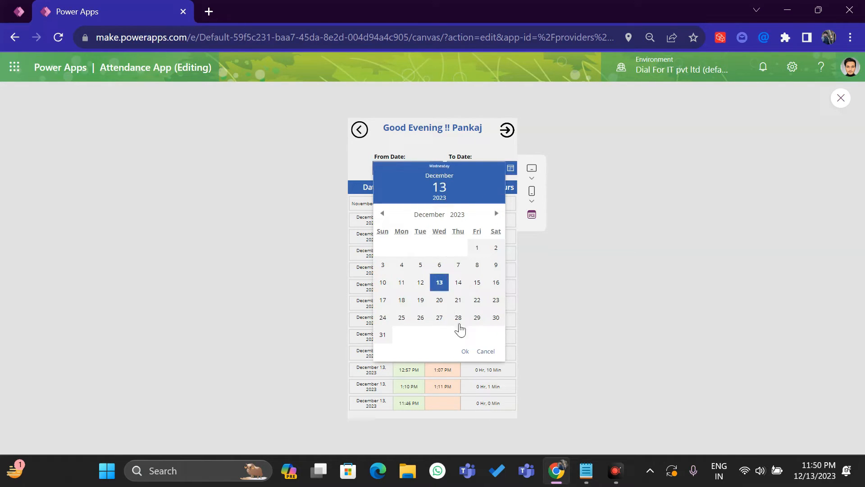
left_click(464, 351)
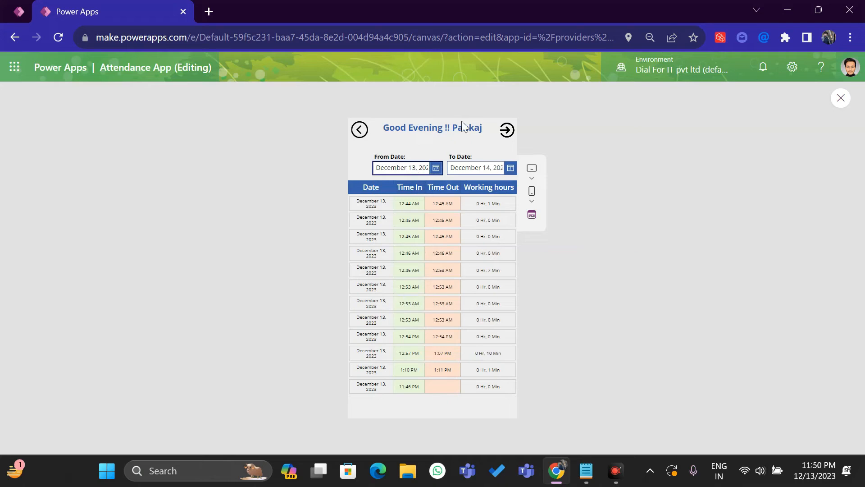
left_click_drag(453, 127, 481, 128)
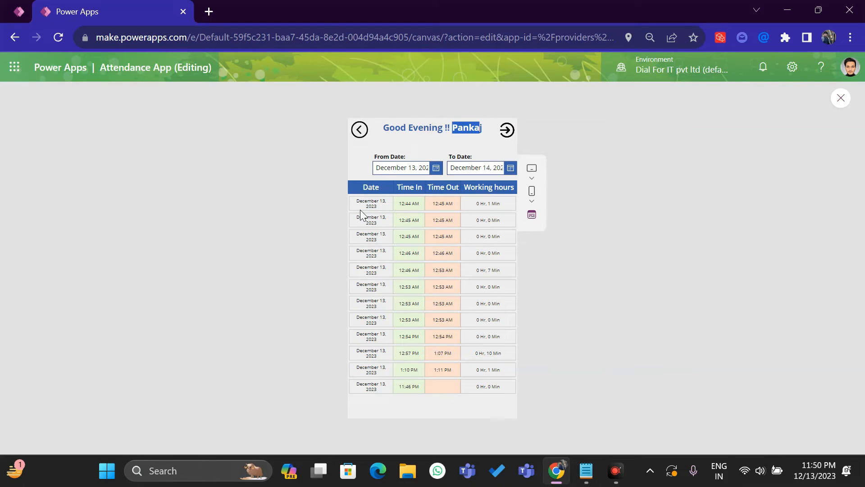
Test the gallery filter with From Date set to October 3, 2023, and highlight the last record's Time In
left_click(427, 173)
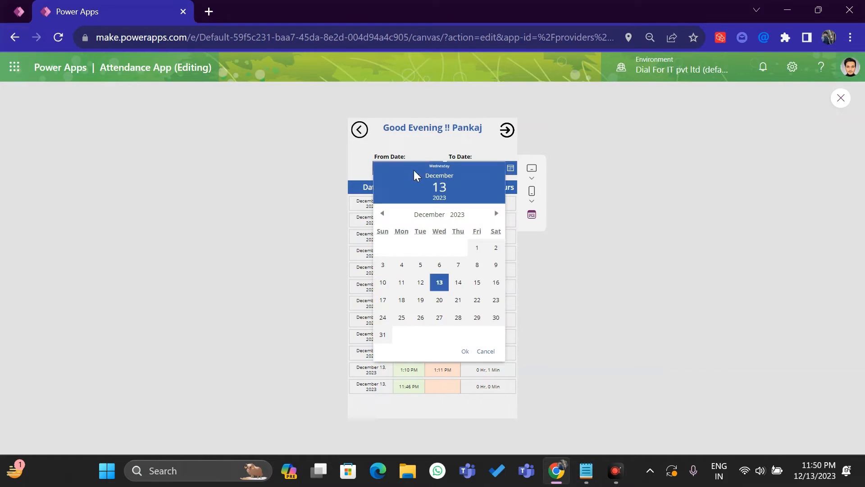
left_click(382, 213)
left_click(382, 213)
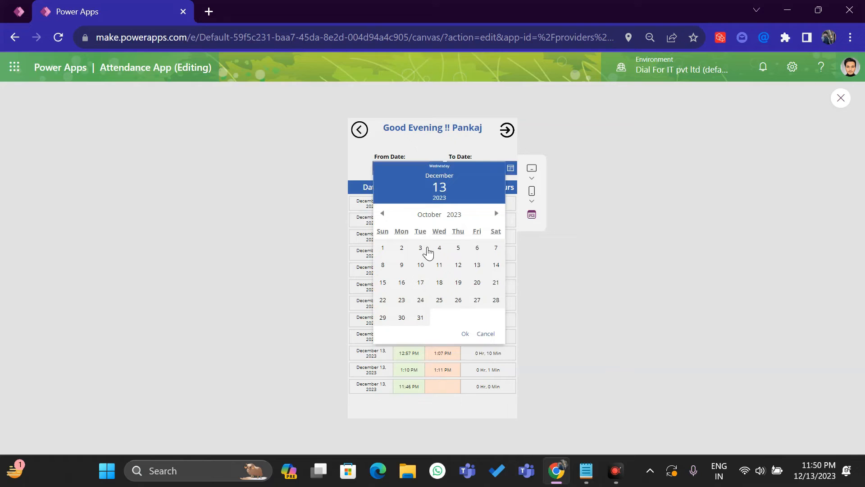
left_click(420, 247)
left_click(465, 333)
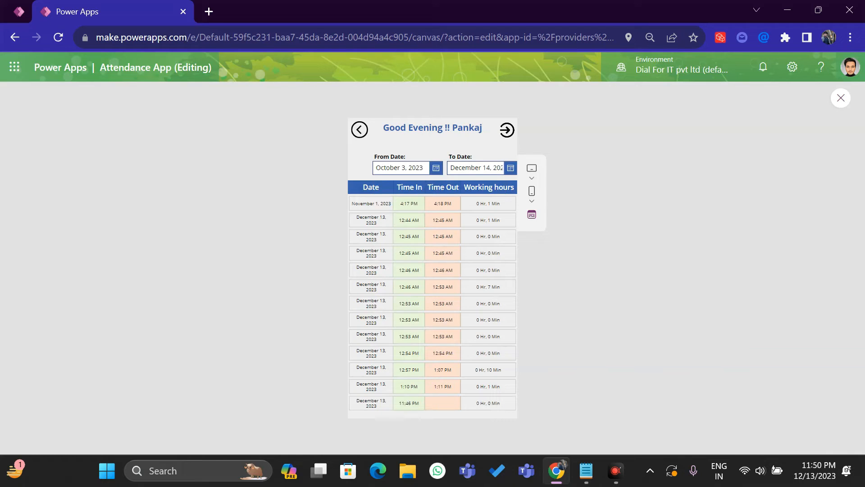
left_click_drag(414, 402, 414, 404)
left_click(415, 404)
Test the filter again with From Date set to December 13, 2023, highlight the last record, and close the preview
left_click(431, 172)
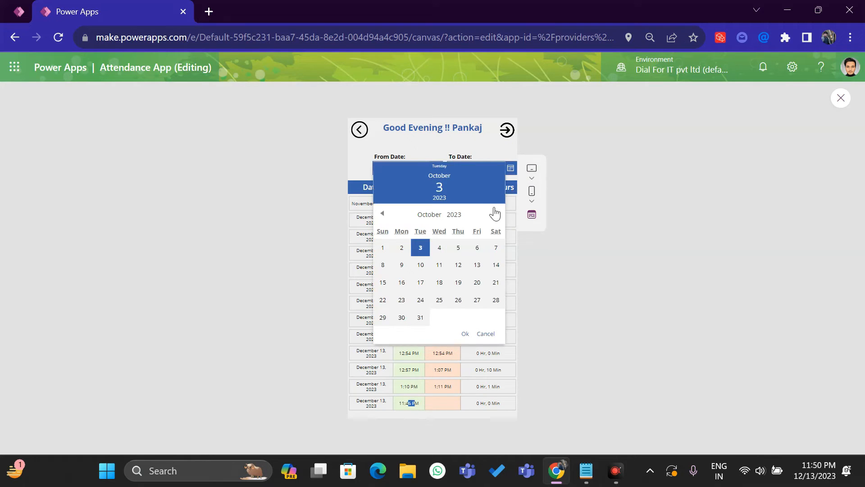
left_click(494, 214)
left_click(495, 214)
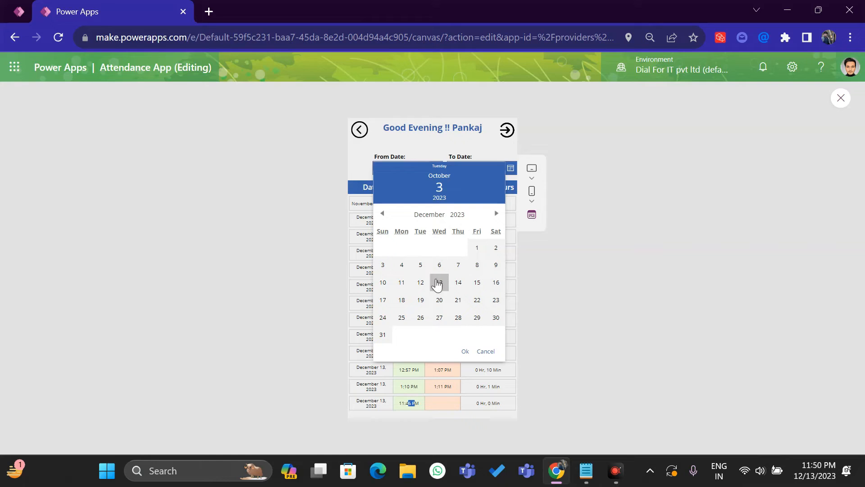
left_click(440, 284)
left_click(465, 351)
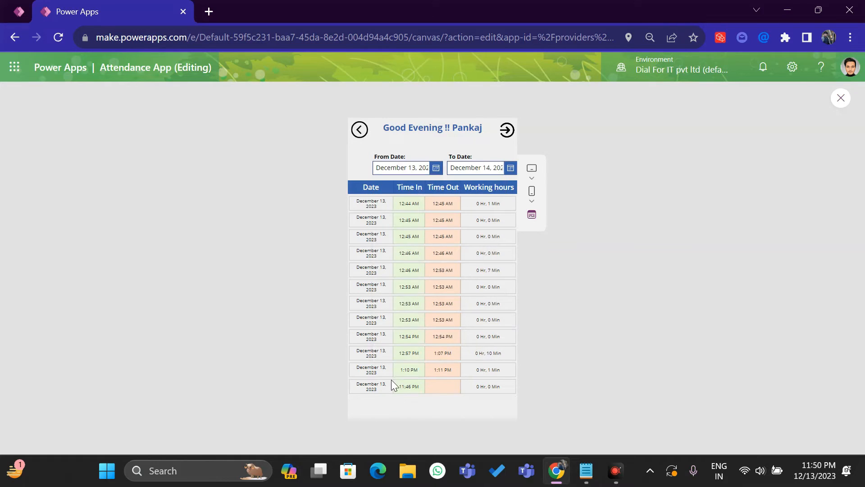
left_click_drag(391, 382, 444, 391)
left_click(841, 98)
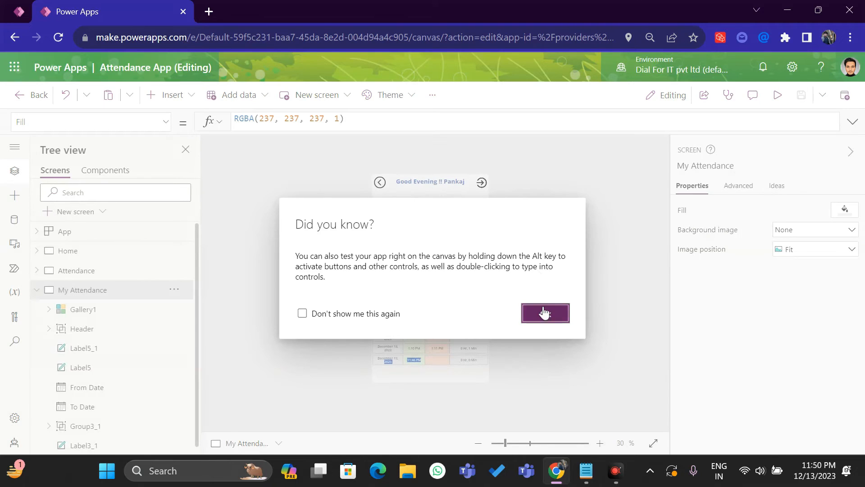
left_click(544, 313)
Wrap the My Attendance gallery's Filter formula in Sort, ordering the records by ID with SortOrder.Descending
left_click(421, 295)
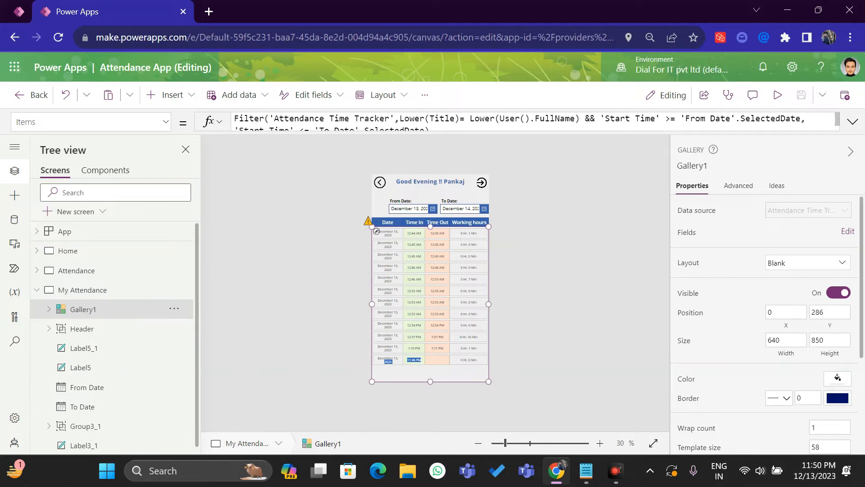
left_click(234, 119)
type("So")
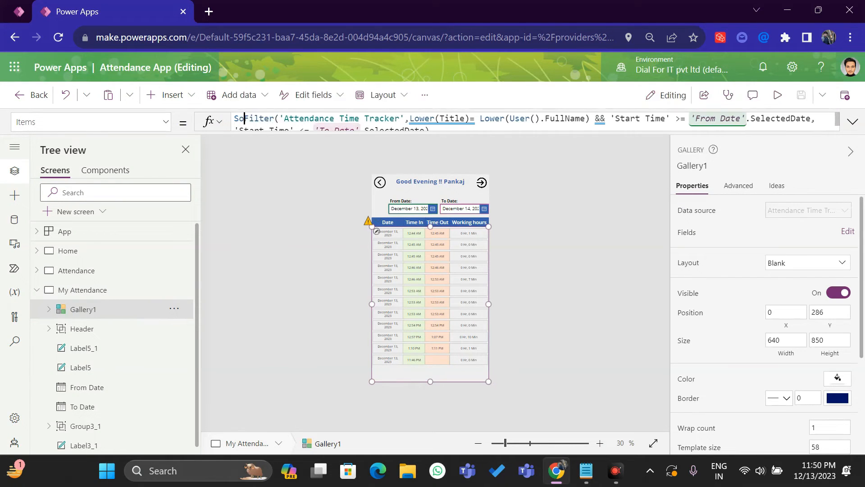
type("rt(")
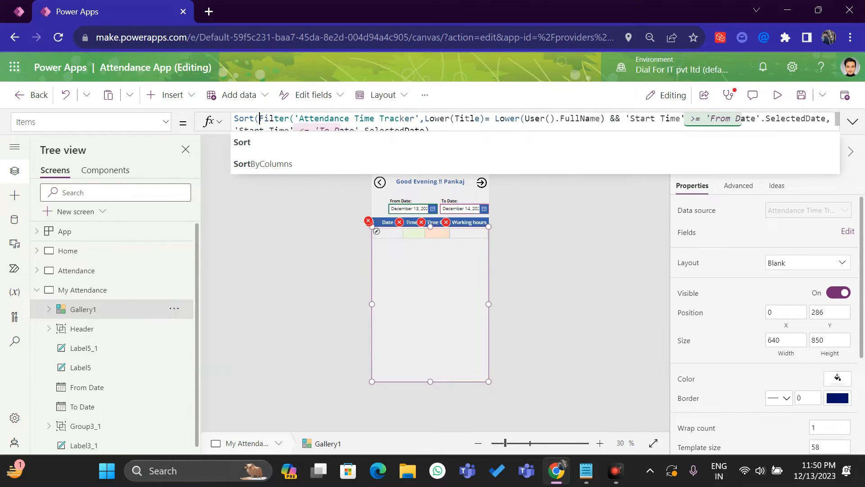
left_click(446, 127)
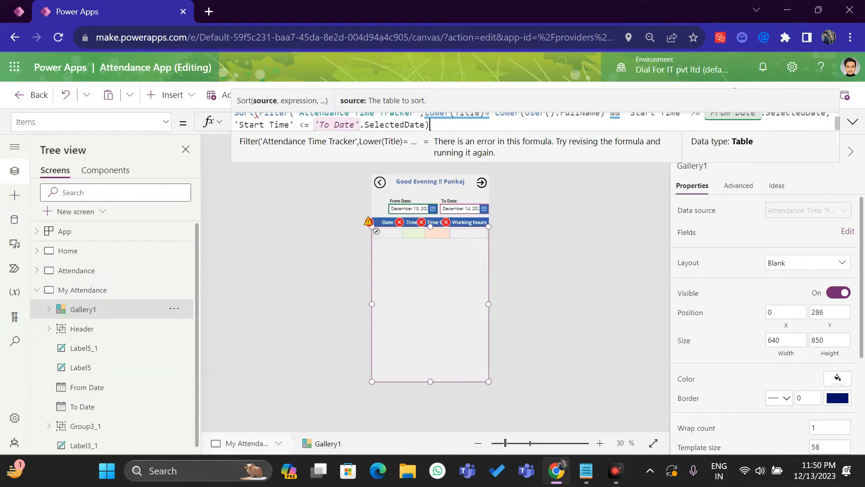
type(",ID")
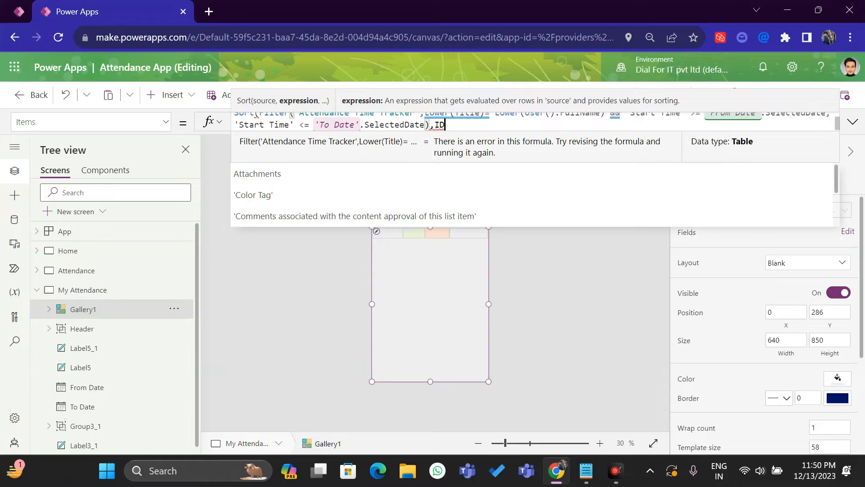
left_click(294, 140)
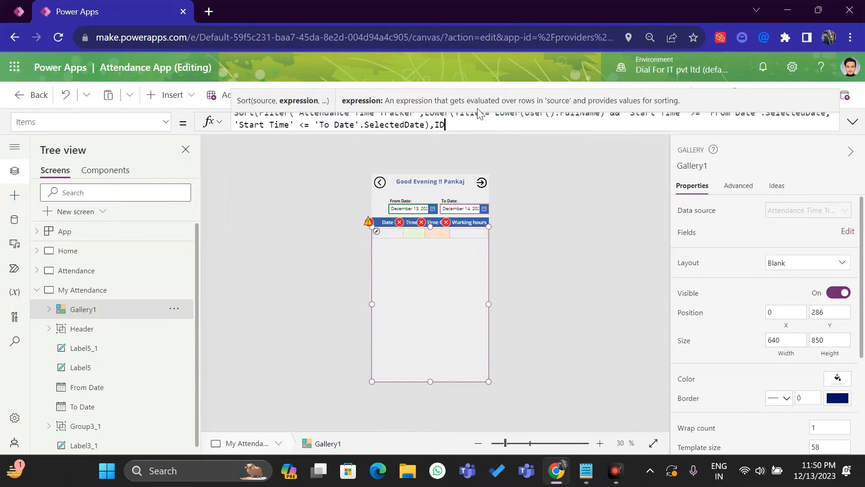
type(",")
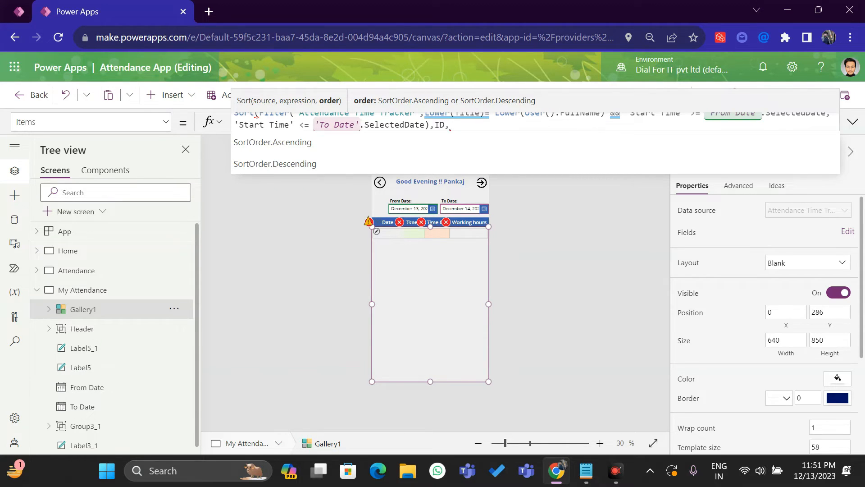
left_click(291, 160)
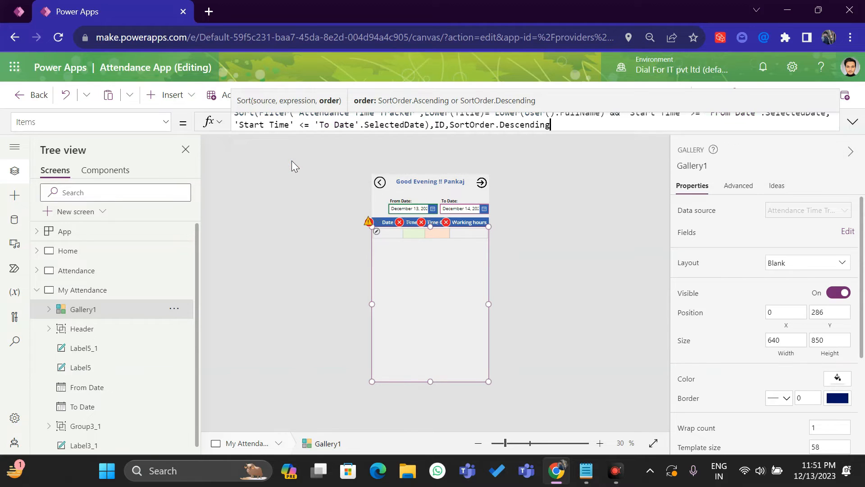
type(")")
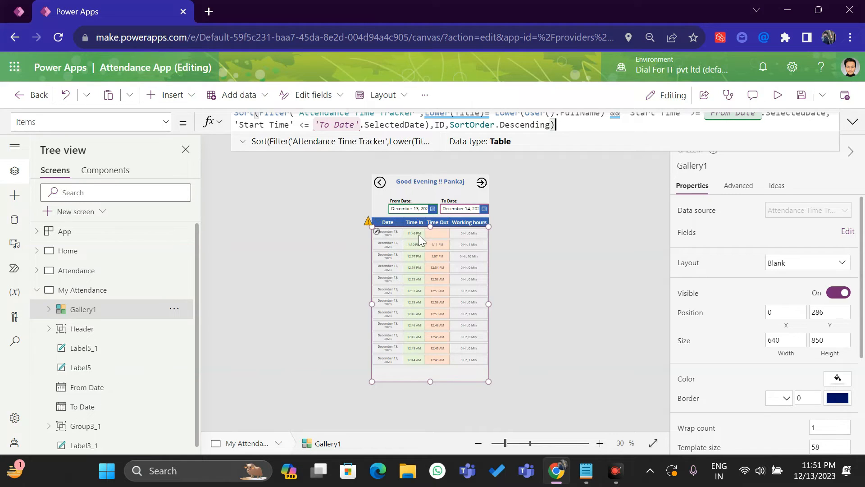
left_click(539, 228)
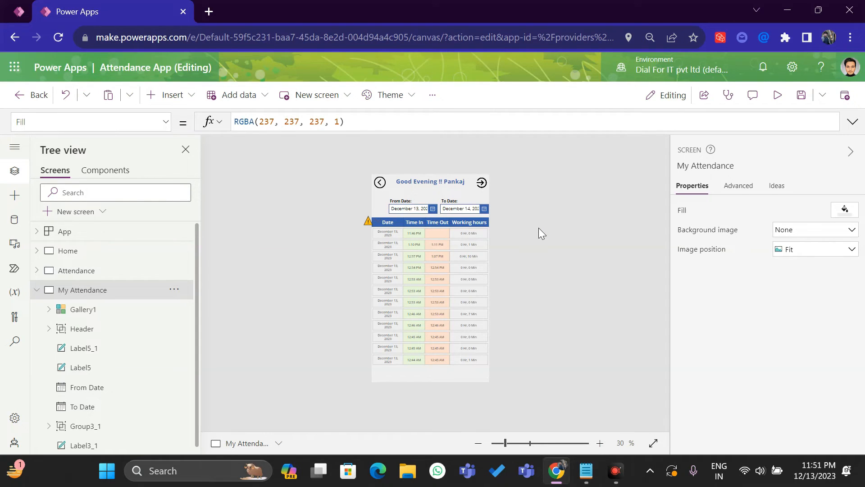
Duplicate the My Attendance screen and collapse the copy in the screen tree
left_click(37, 290)
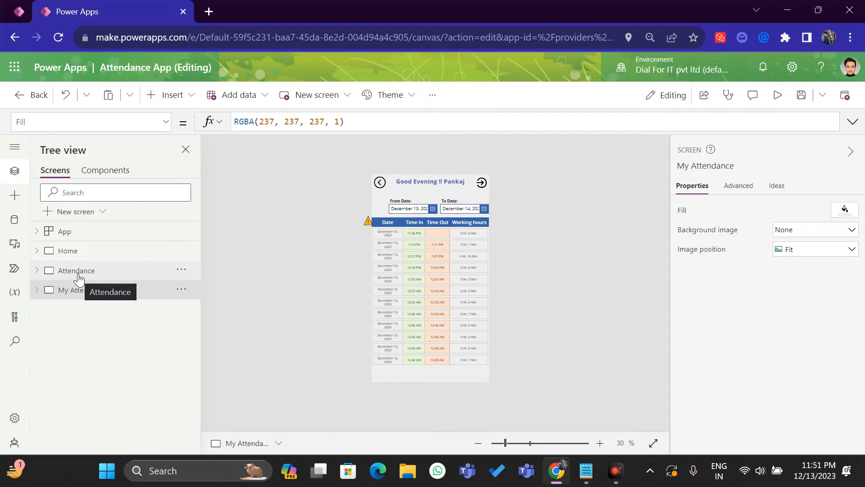
left_click(78, 276)
left_click(74, 291)
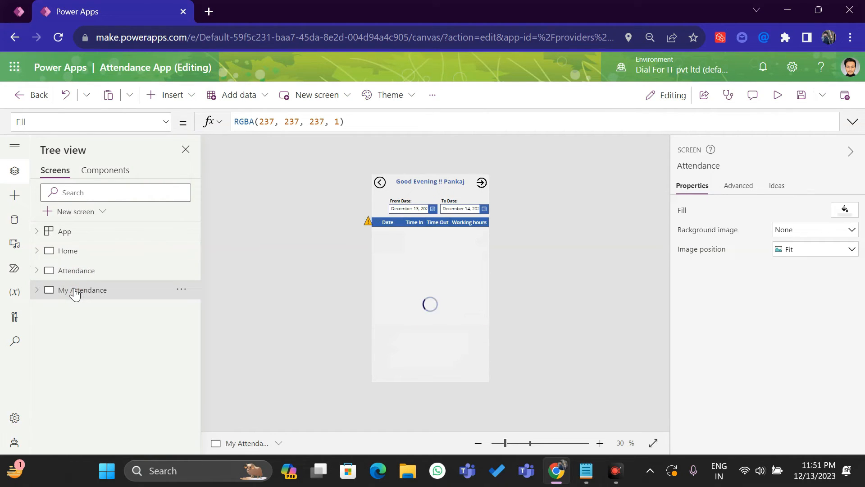
right_click(73, 292)
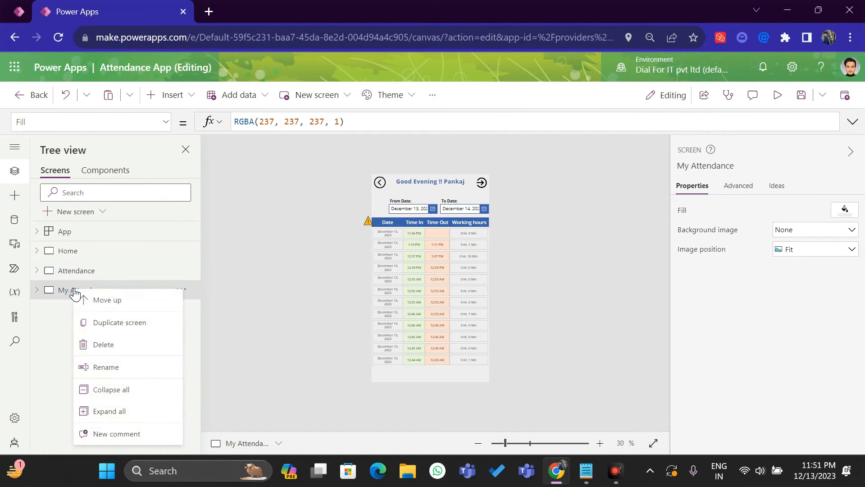
left_click(119, 322)
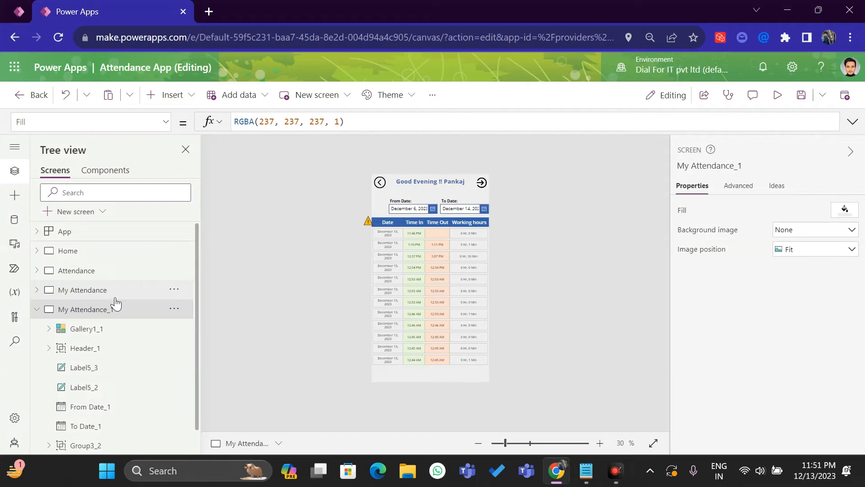
left_click(37, 309)
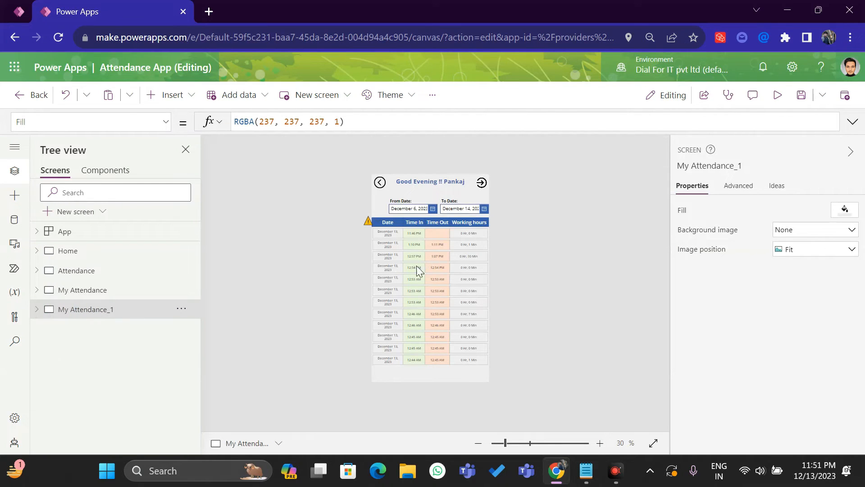
Delete the greeting label from the header of the duplicated attendance screen
left_click(432, 182)
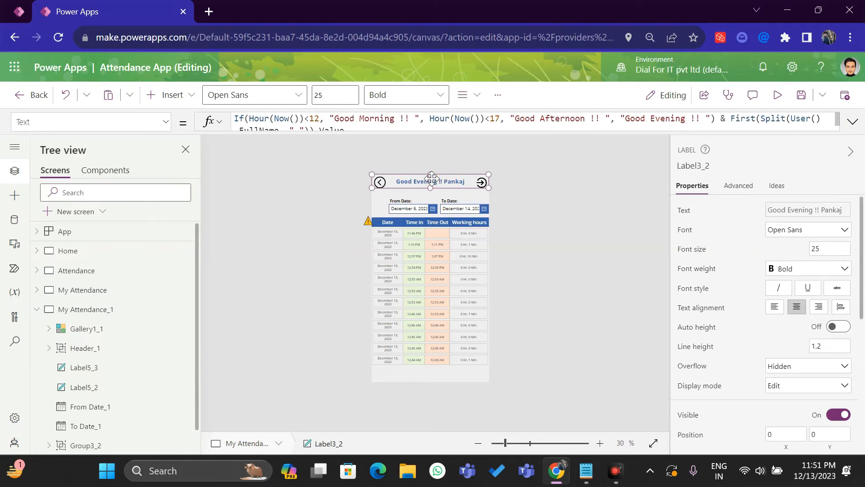
key("Delete")
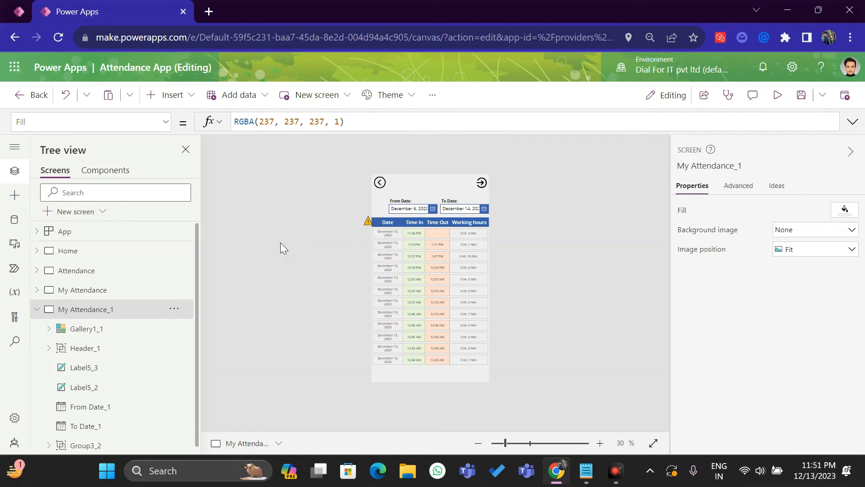
left_click(36, 310)
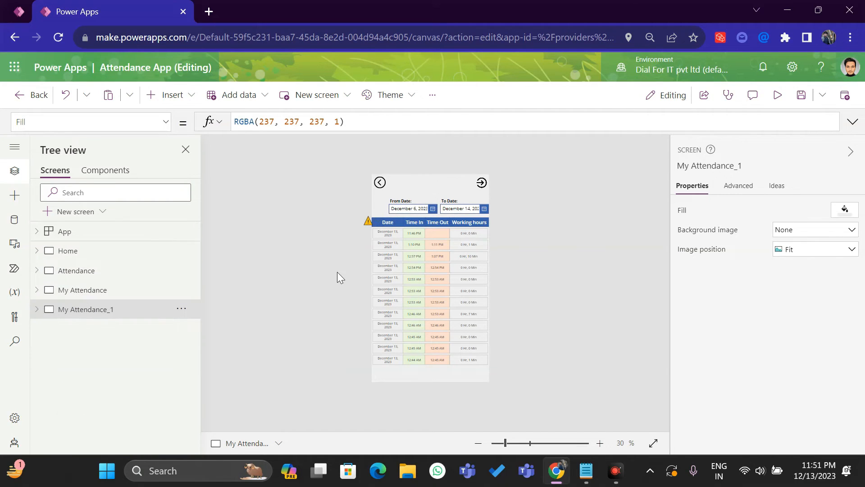
Remove the Lower(Title)= Lower(User().FullName) && condition from the My Attendance_1 gallery's Items formula, keeping the two Start Time conditions
left_click(433, 287)
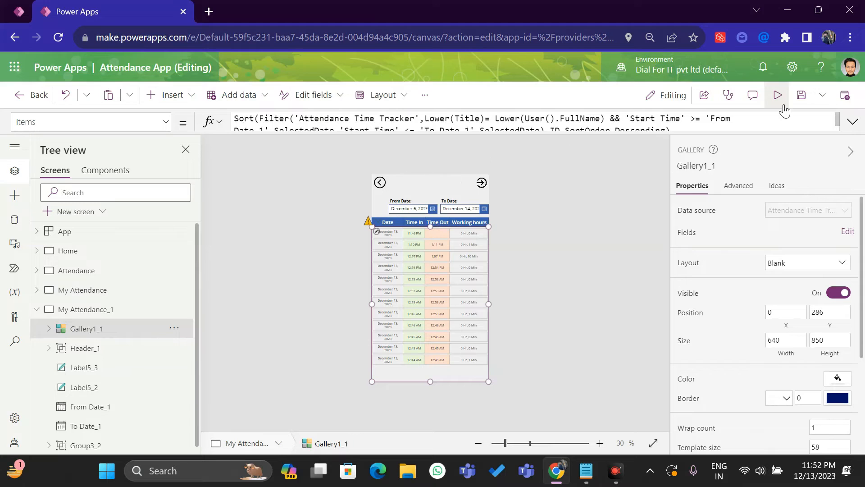
left_click(853, 122)
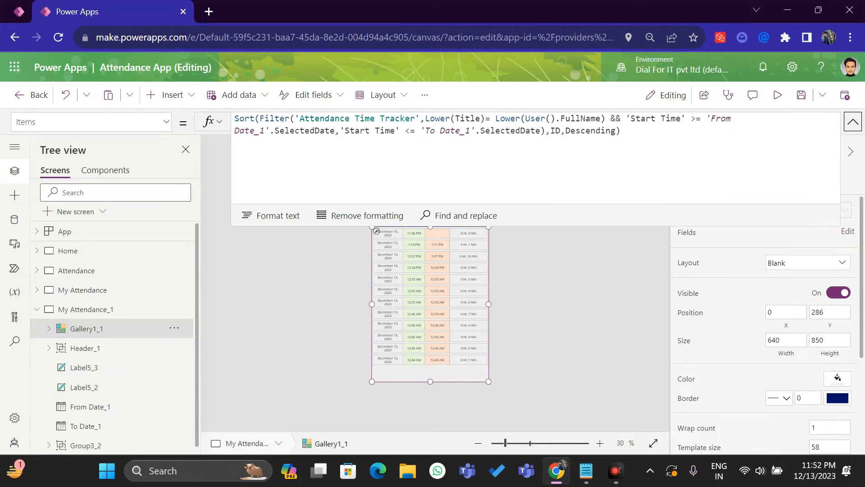
left_click_drag(625, 118, 424, 118)
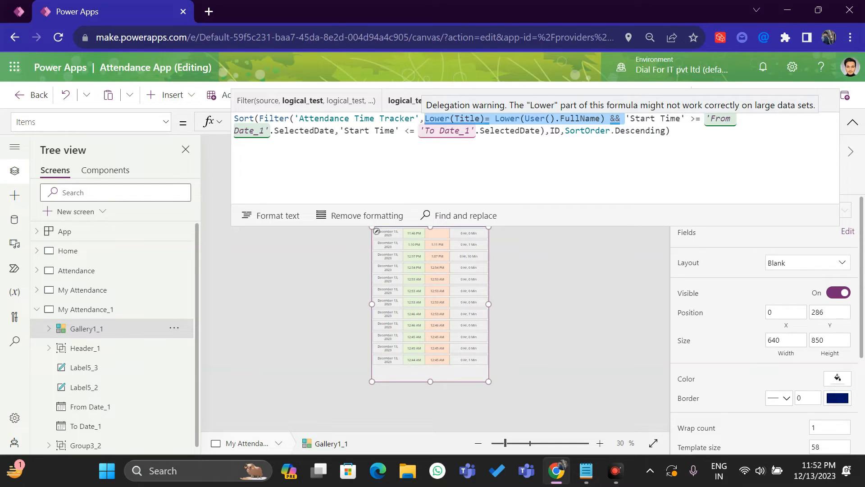
key("BackSpace")
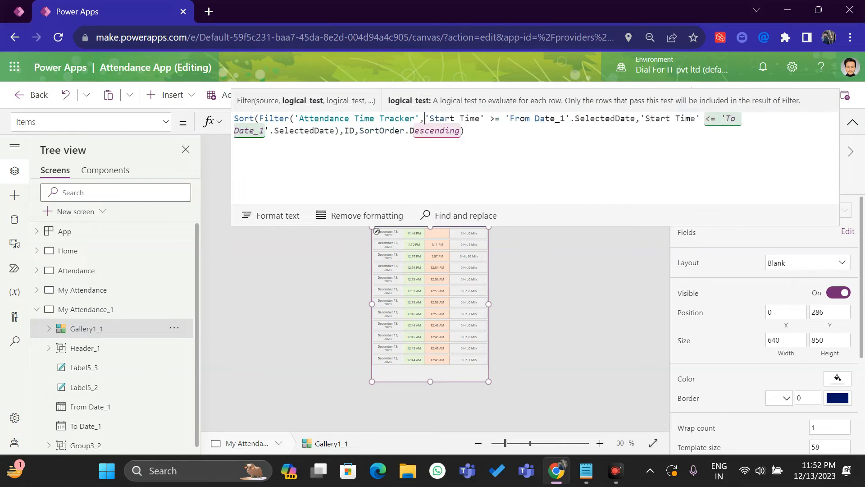
left_click(852, 124)
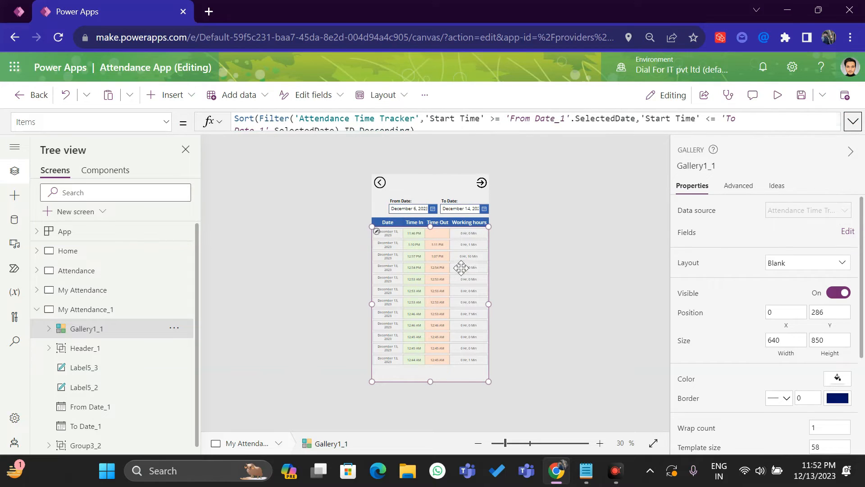
left_click(567, 194)
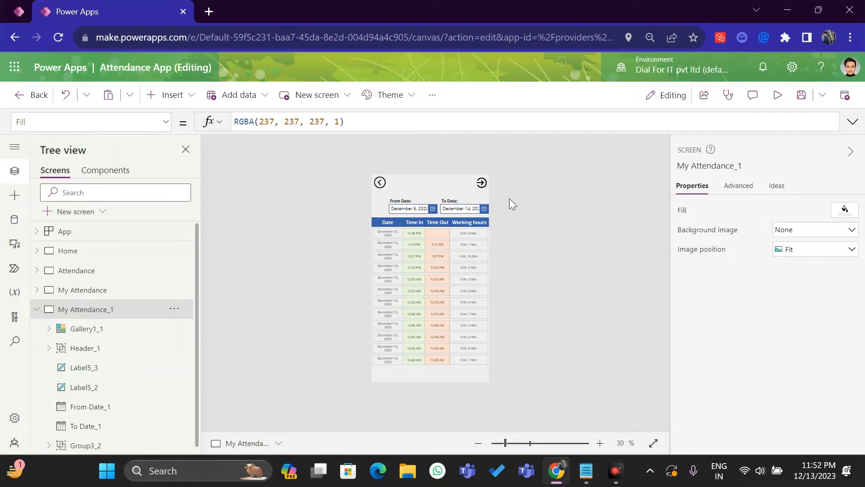
Set the OnSelect formula of the My Attendance_1 screen's back icon to Navigate(Home)
left_click(380, 182)
left_click(380, 182)
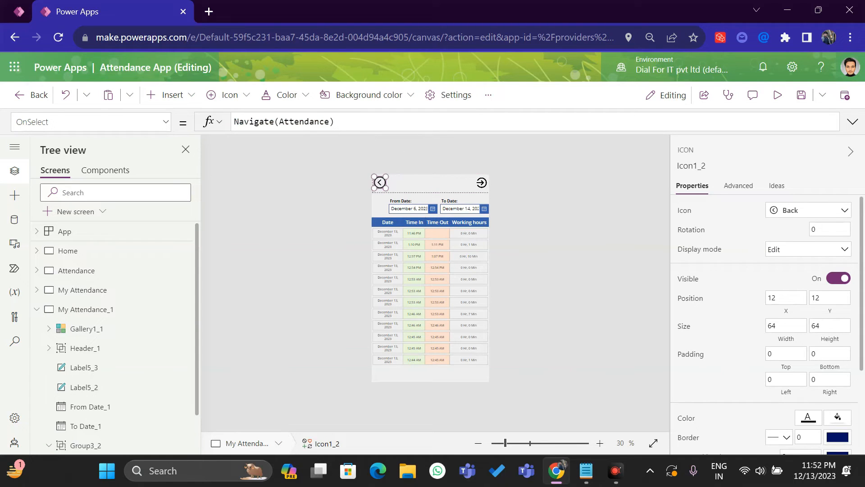
left_click(451, 118)
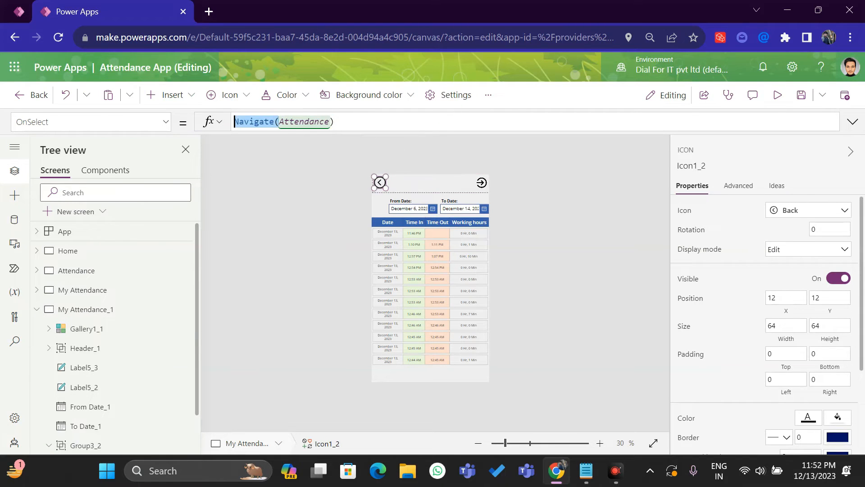
left_click_drag(338, 121, 283, 119)
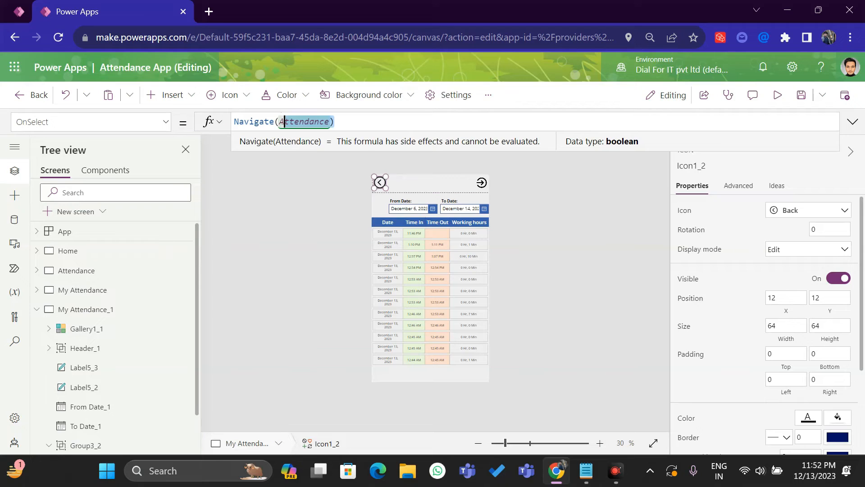
key("BackSpace")
key("BackSpace")
type("Hom")
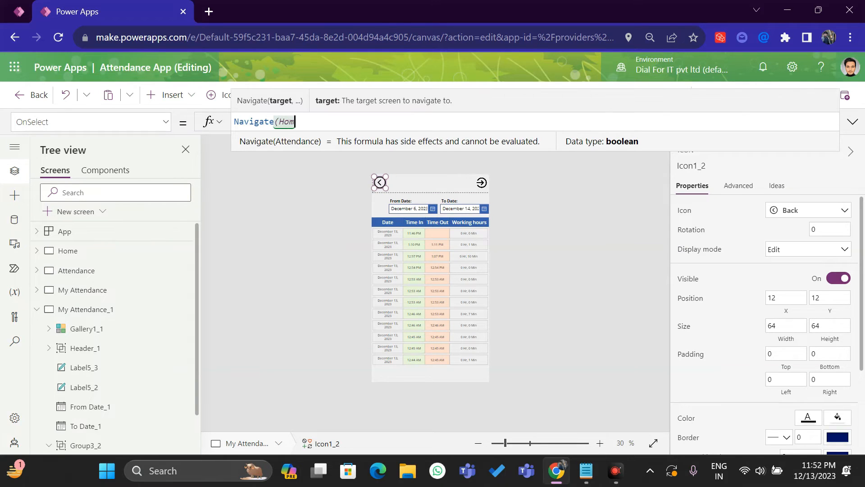
type("e")
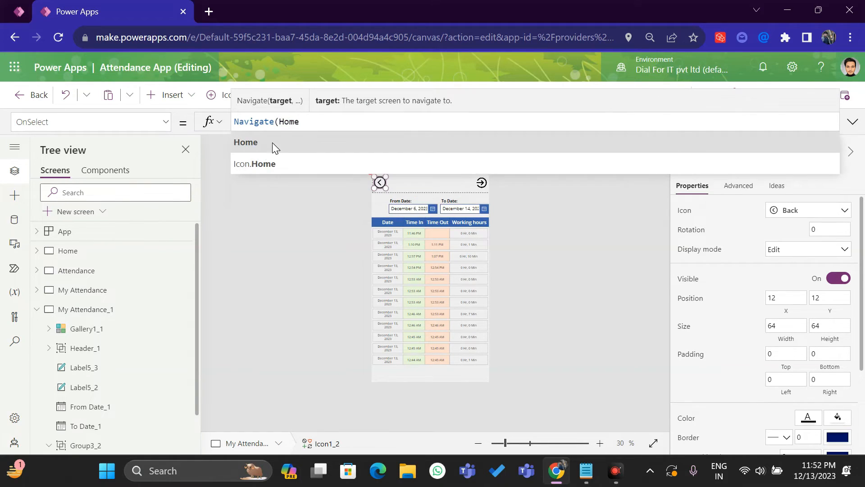
left_click(276, 142)
type(")")
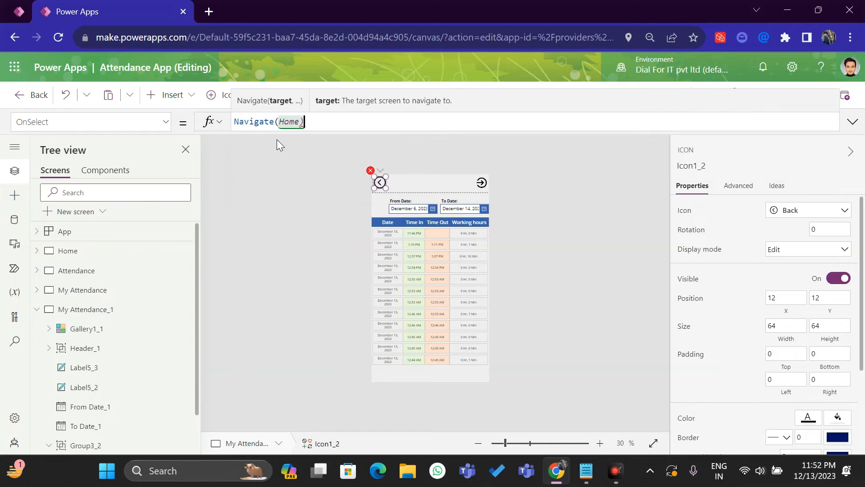
Check the OnSelect formula of the arrow image in the My Attendance_1 header
left_click(482, 182)
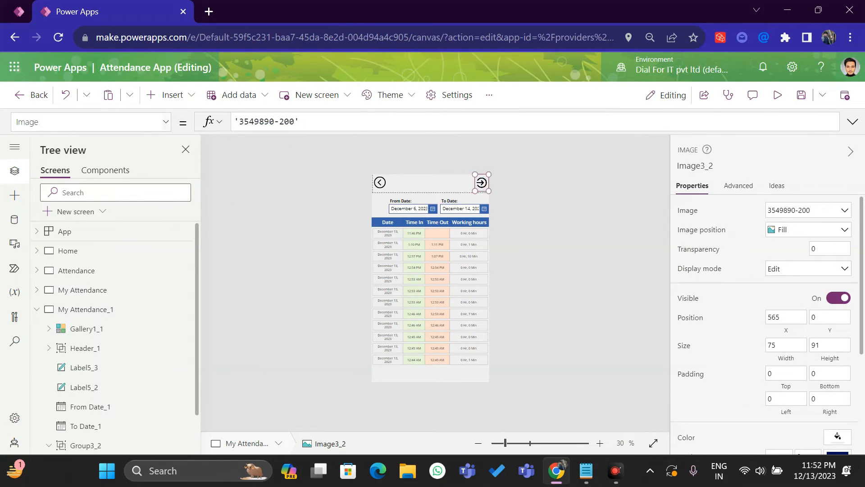
left_click(114, 123)
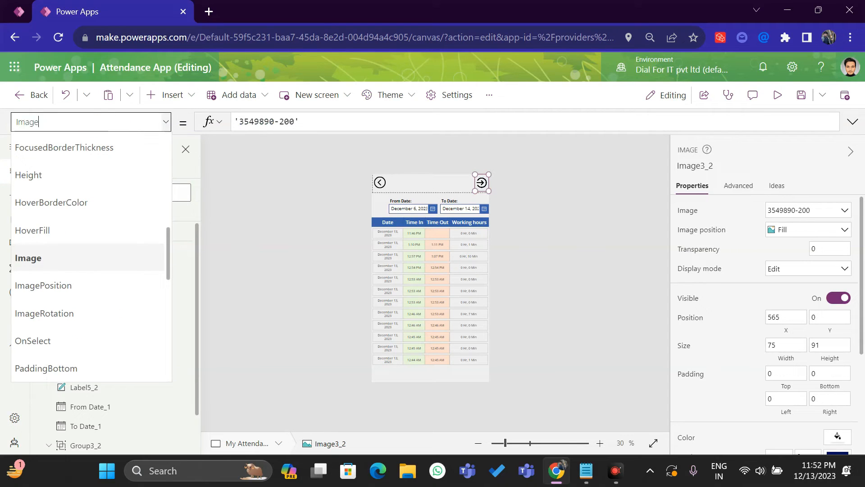
key("ctrl+a")
key("BackSpace")
type("On")
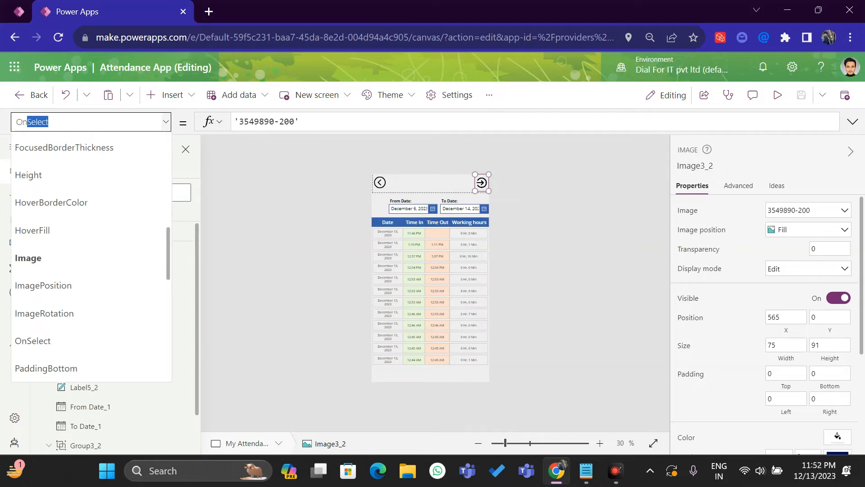
key("Return")
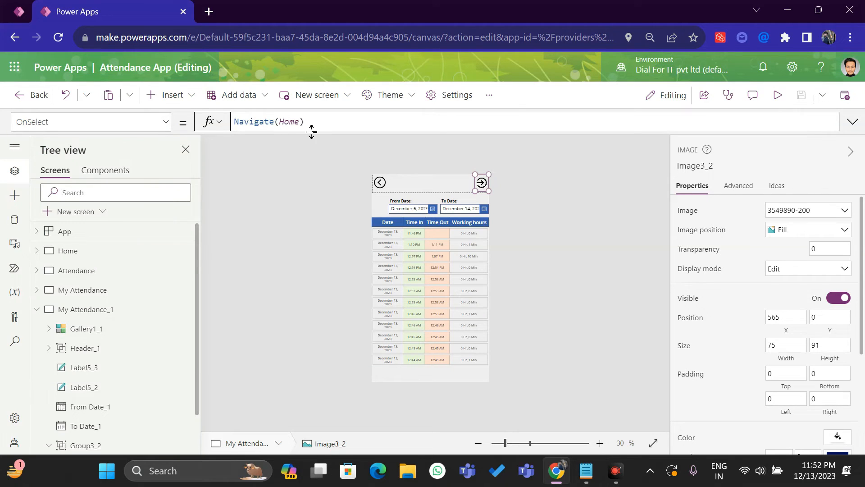
Collapse the screens in the tree and rename My Attendance_1 as Attendance Portal
left_click(70, 252)
left_click(433, 311)
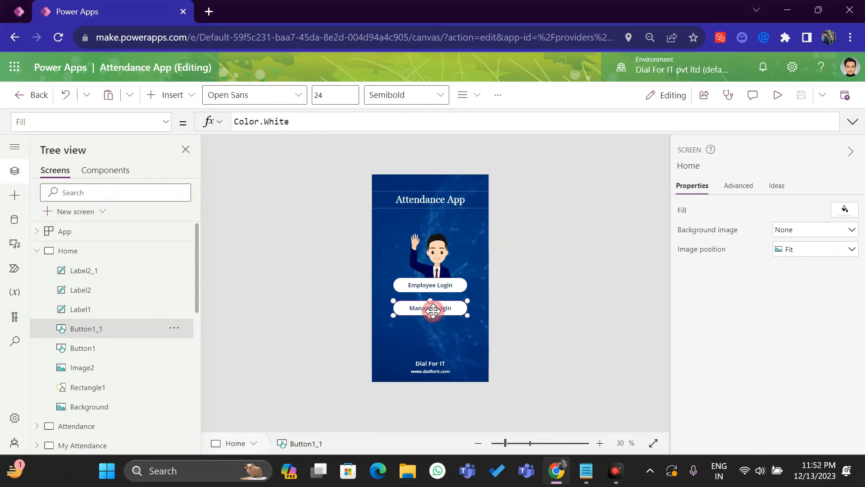
left_click(37, 250)
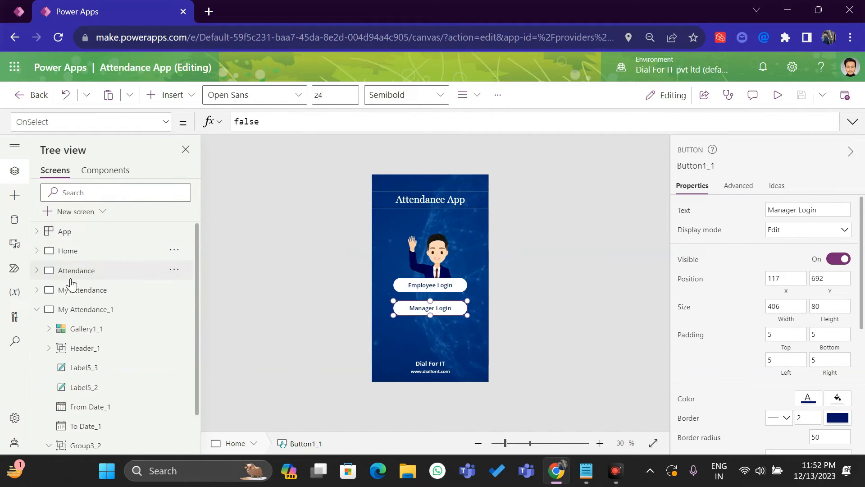
left_click(37, 309)
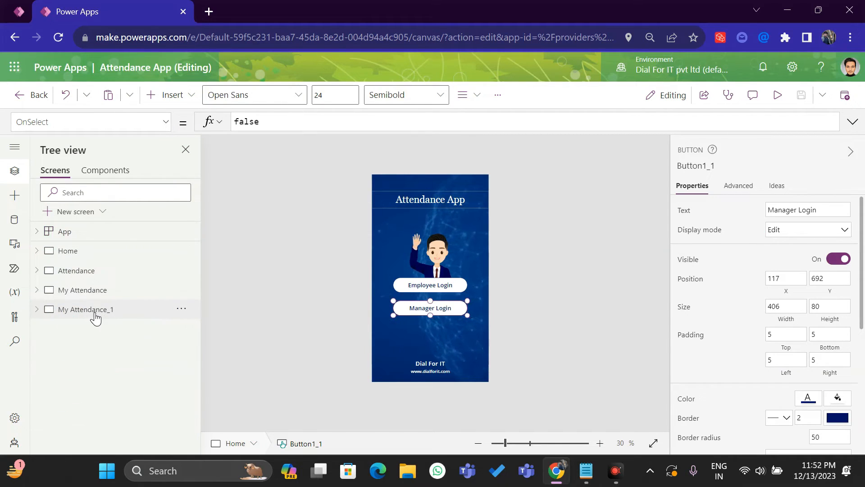
double_click(95, 310)
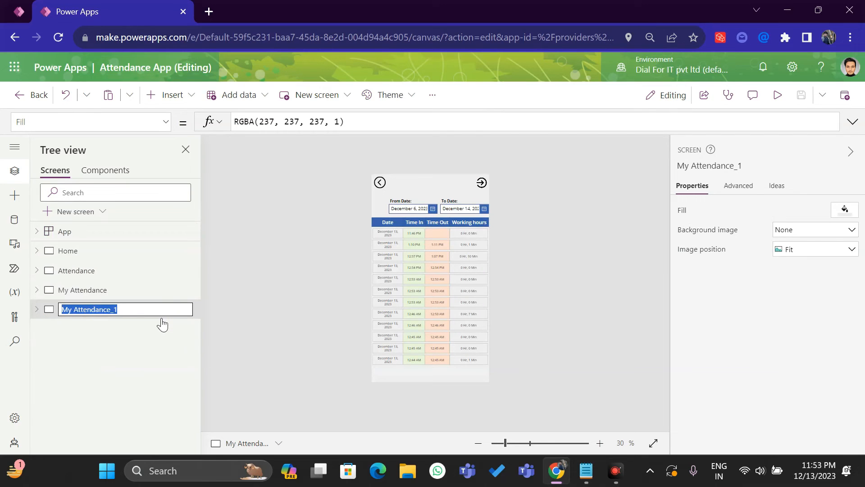
type("Ma")
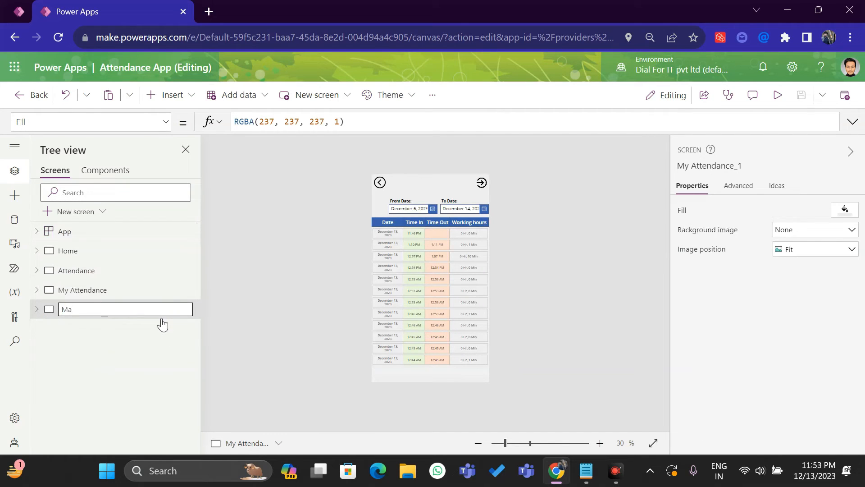
type("Attendn")
type("ce Portal")
key("ctrl+a")
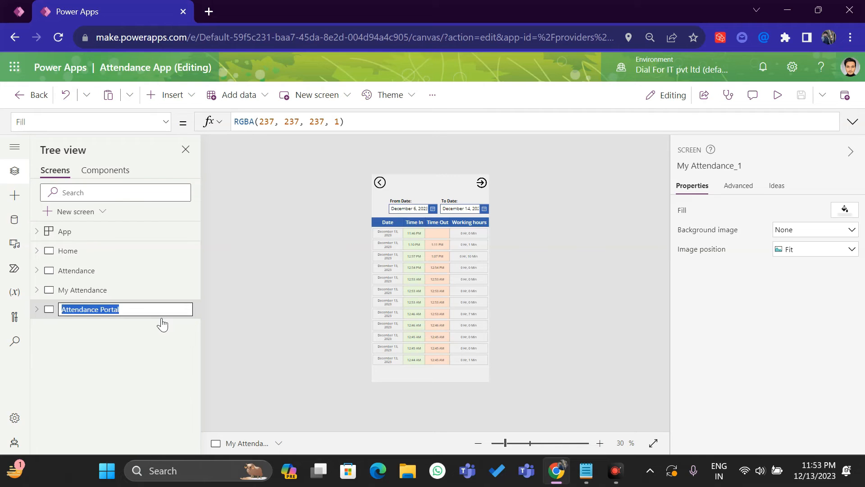
key("Escape")
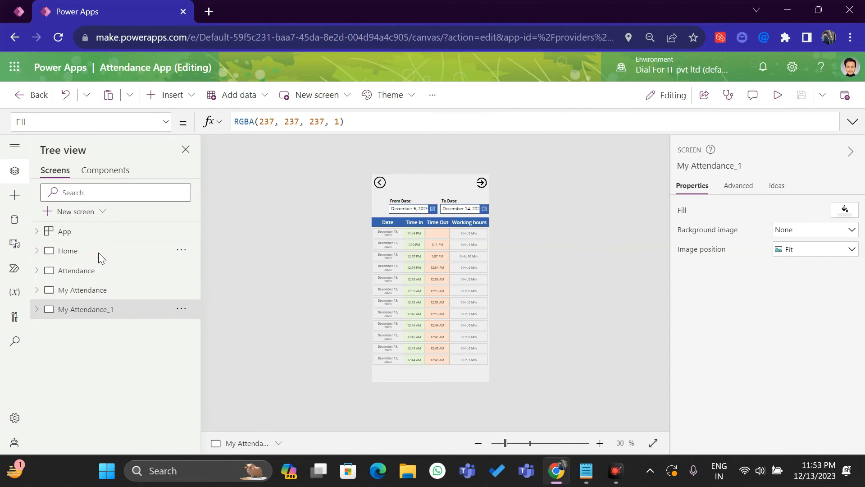
Set the Home screen's Manager Login button OnSelect to Navigate('Attendance Portal') and test the button
left_click(98, 252)
left_click(423, 310)
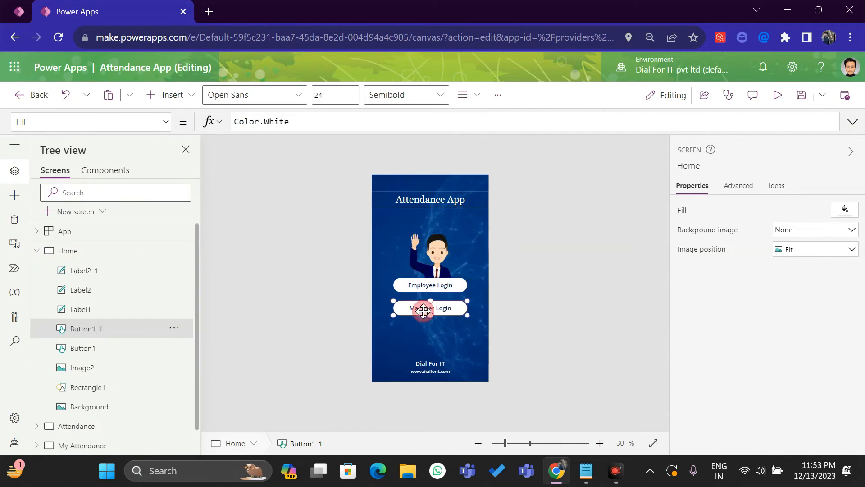
double_click(247, 121)
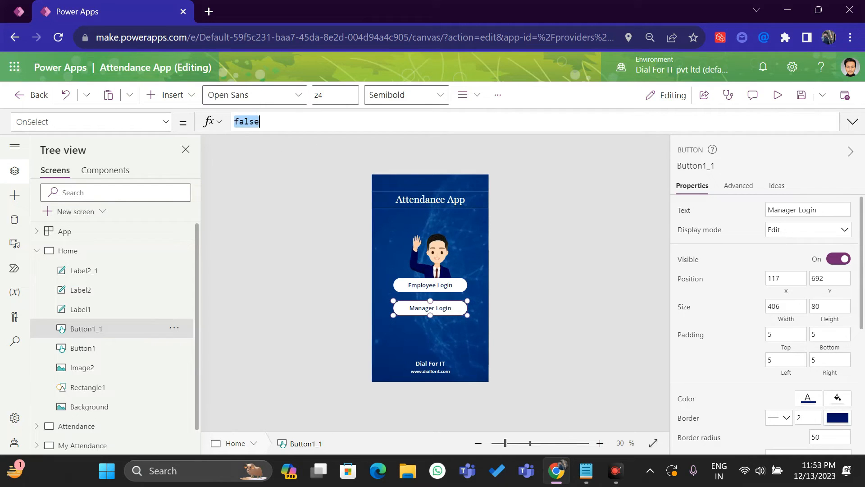
type("Navigate(")
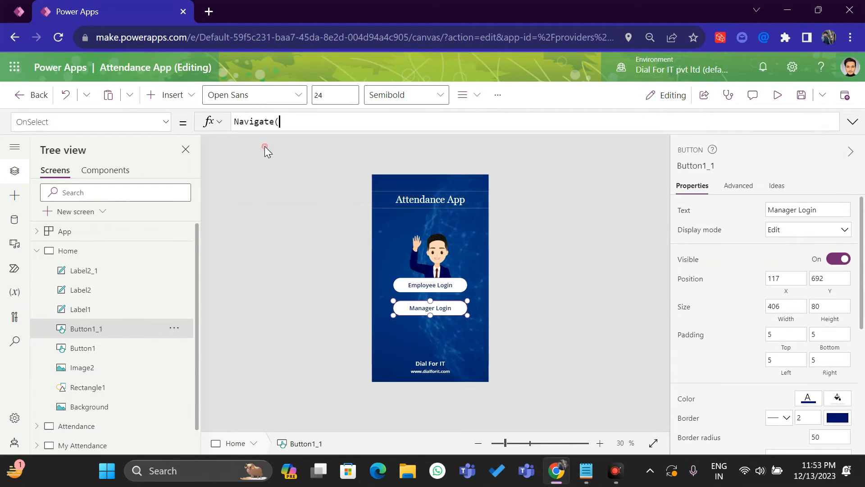
type("Atten")
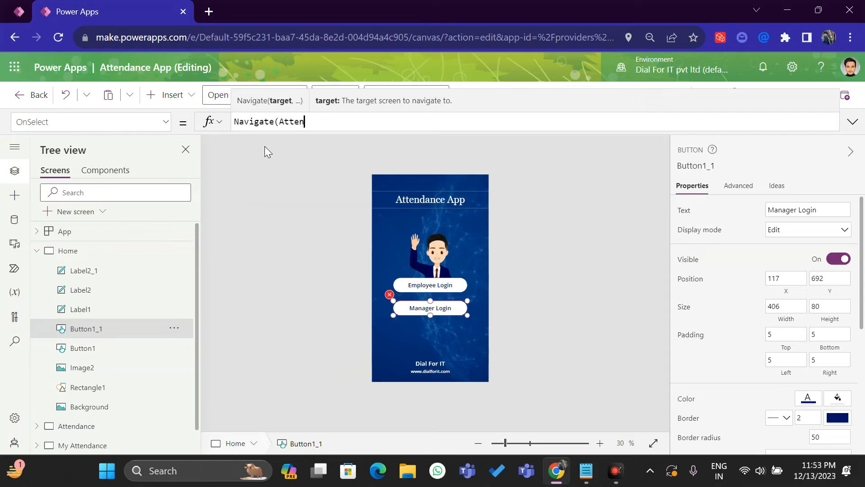
type("da")
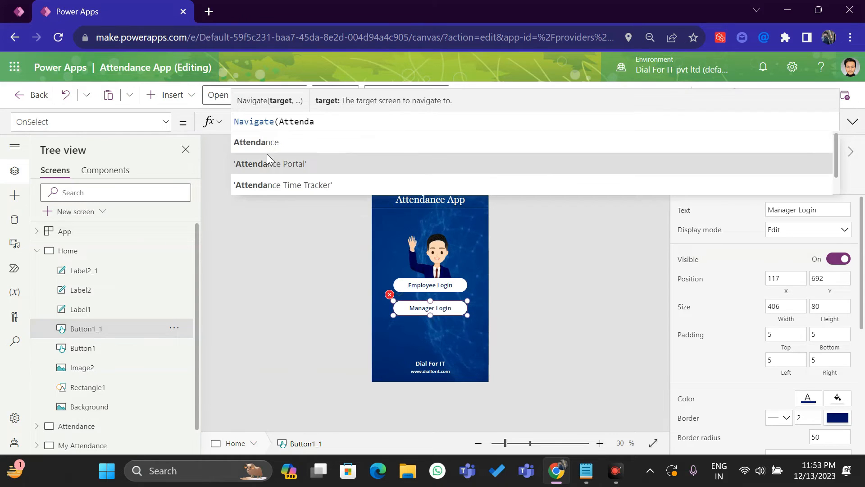
left_click(267, 161)
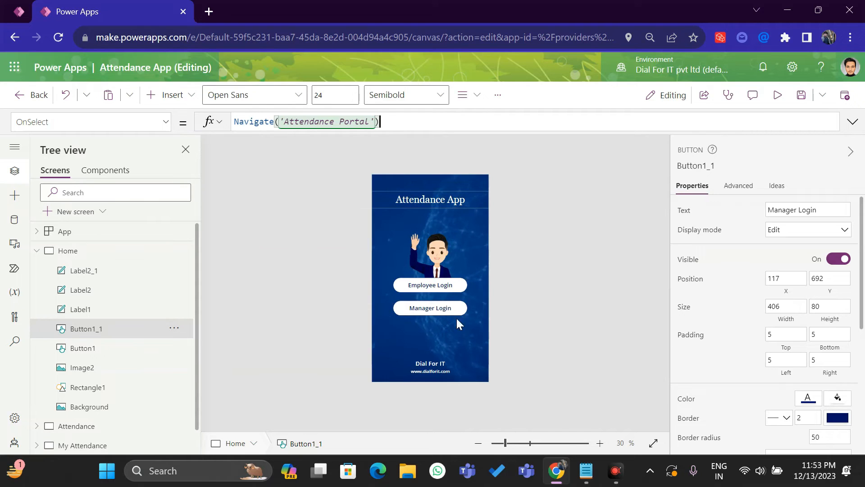
left_click(432, 313, "alt")
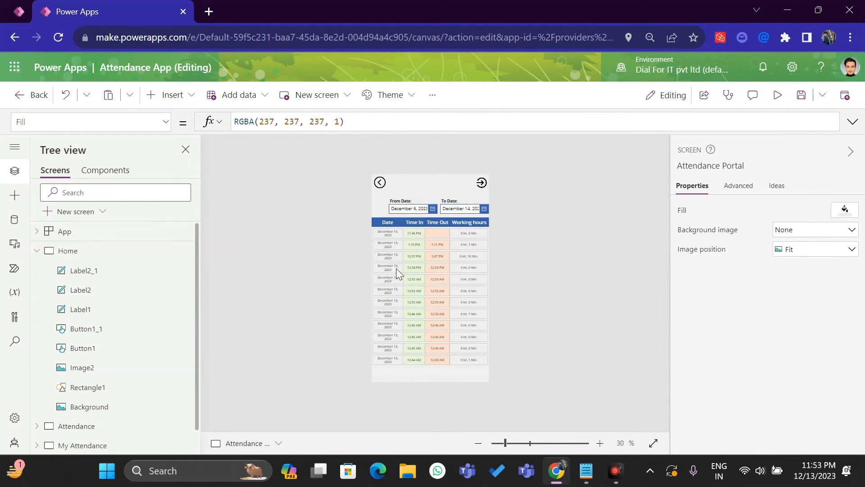
Narrow the Date header and the gallery's date label beneath it to match on the Attendance Portal screen
left_click(437, 235)
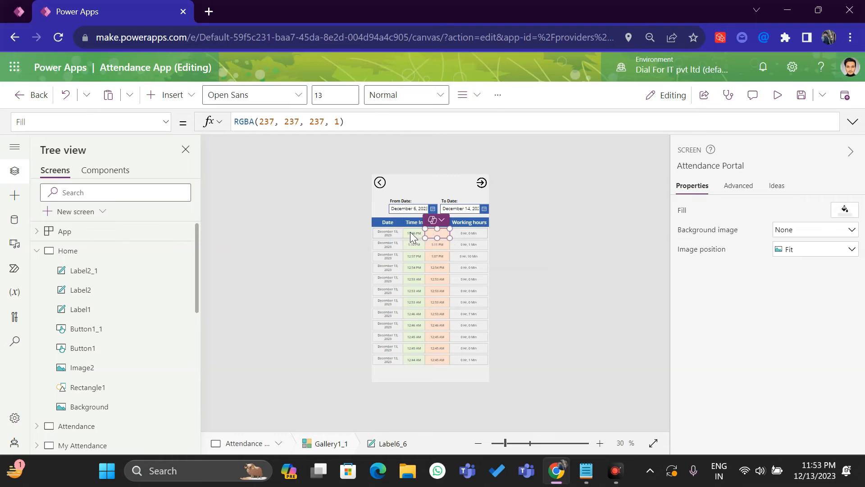
left_click(423, 237)
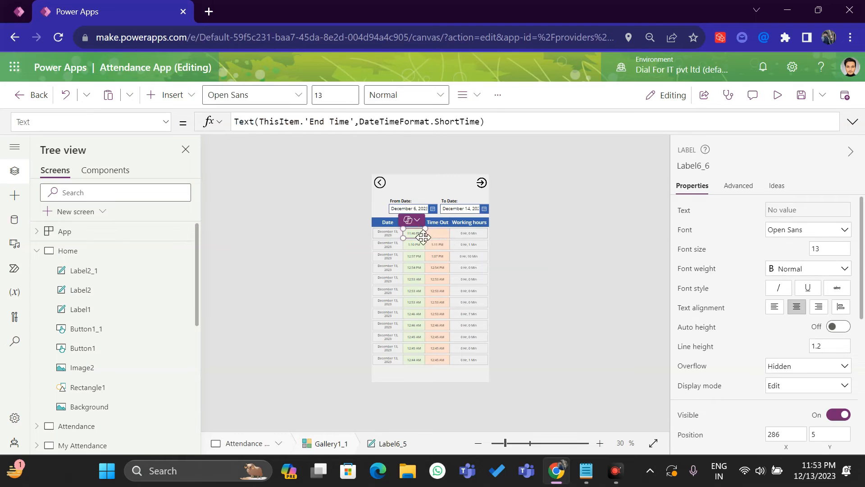
left_click(520, 444)
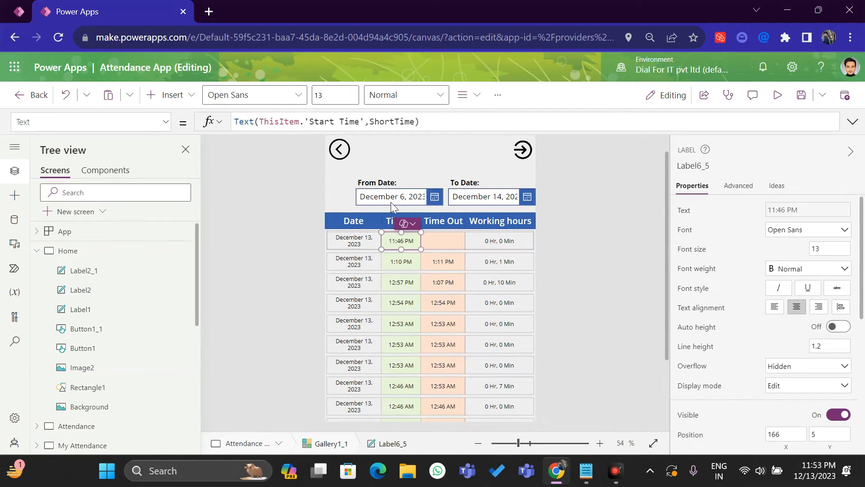
scroll(390, 202, "up", 1)
left_click(353, 244)
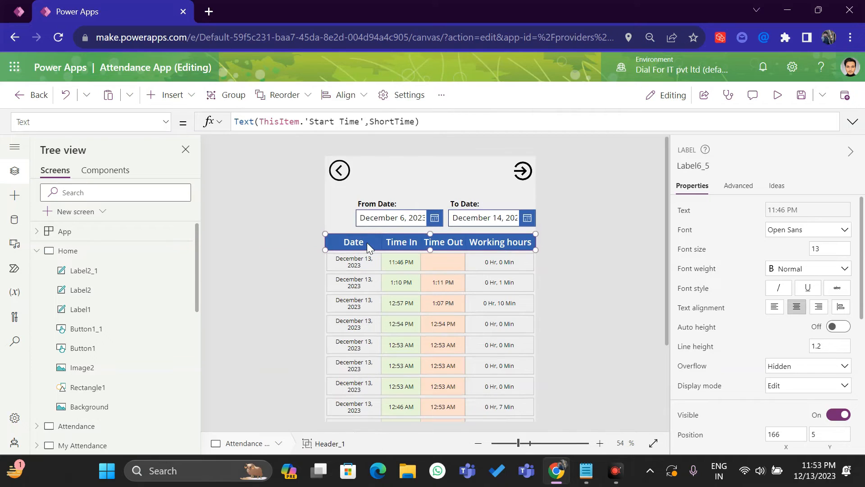
left_click(371, 248)
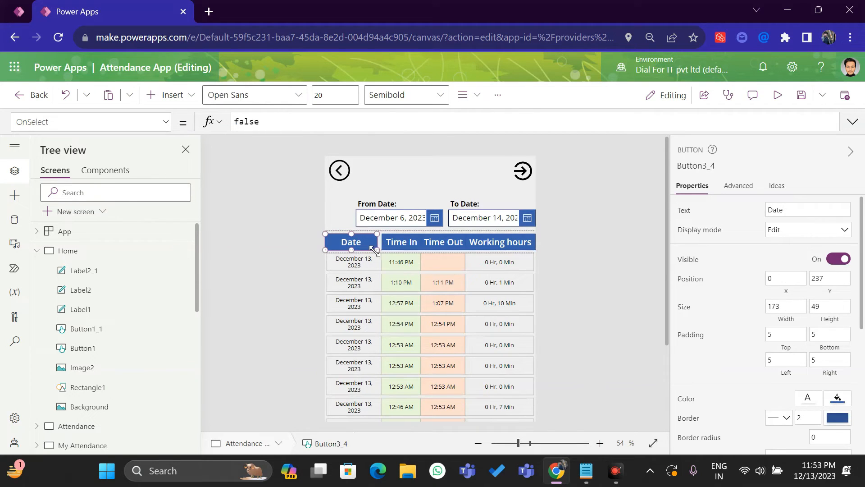
left_click_drag(373, 249, 368, 269)
left_click(358, 266)
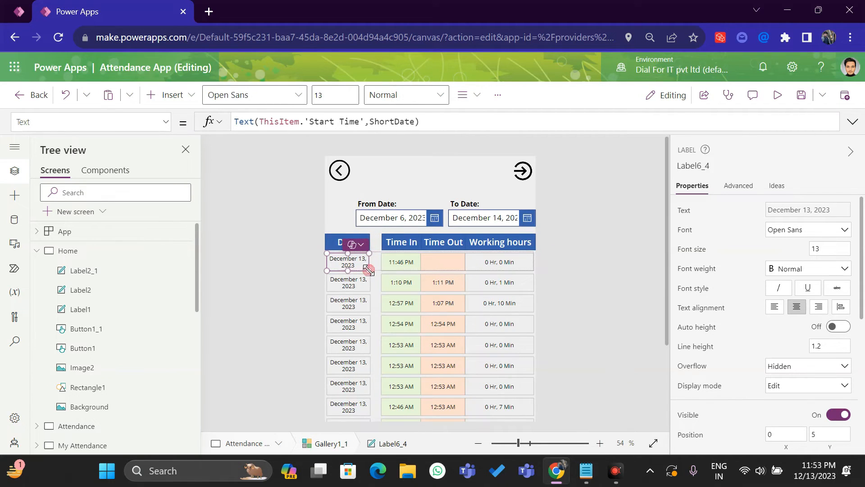
Move the Time In header and its gallery label against the Date column and narrow both, the header to about 93 wide
left_click(399, 242)
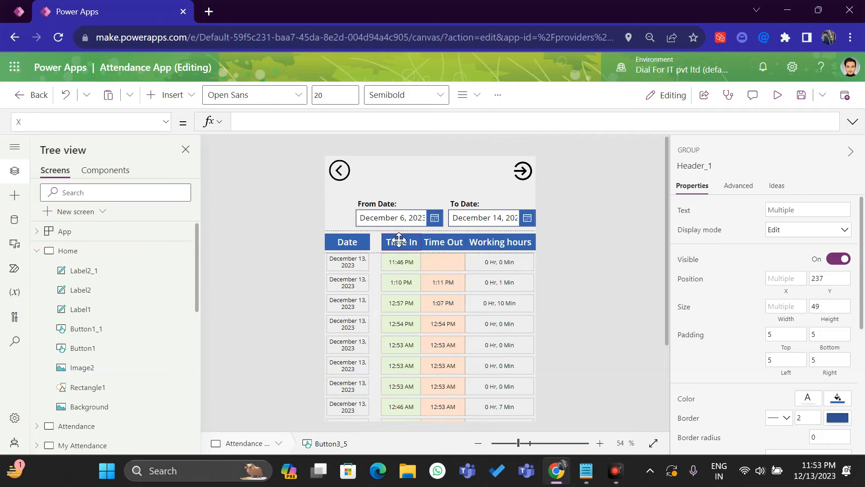
mouse_move(399, 240)
left_mouse_down()
mouse_move(387, 240)
mouse_move(404, 249)
left_mouse_up()
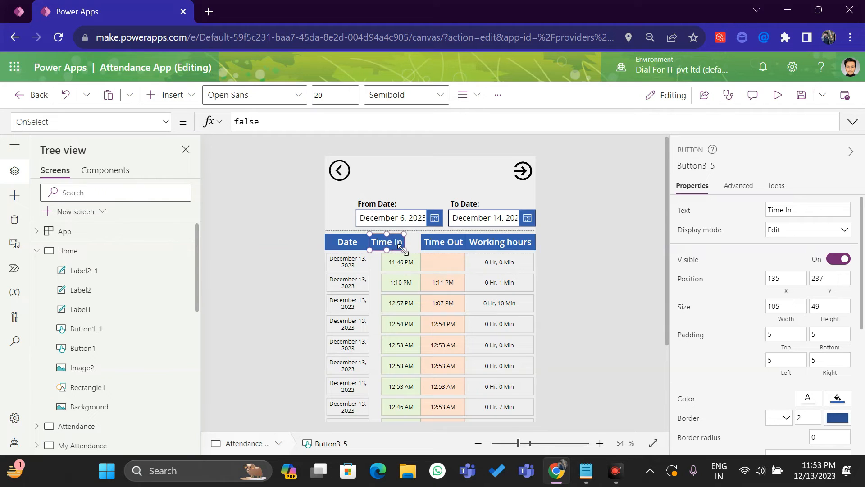
left_click_drag(401, 249, 397, 249)
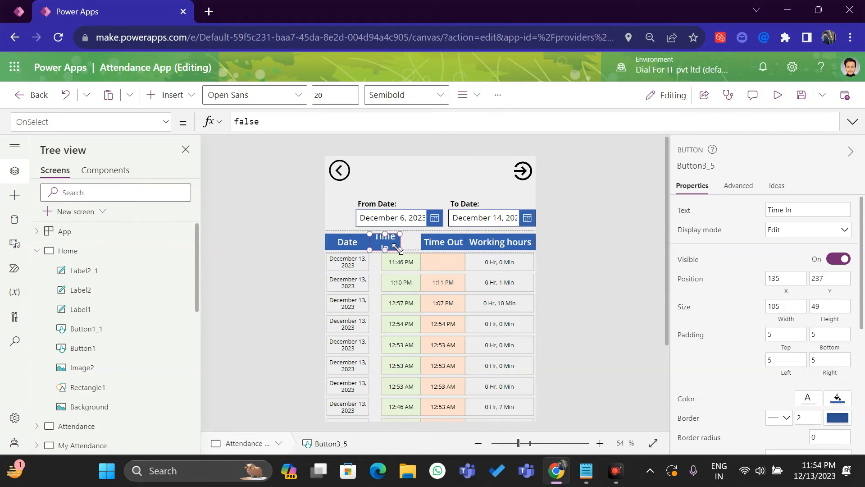
left_click(398, 264)
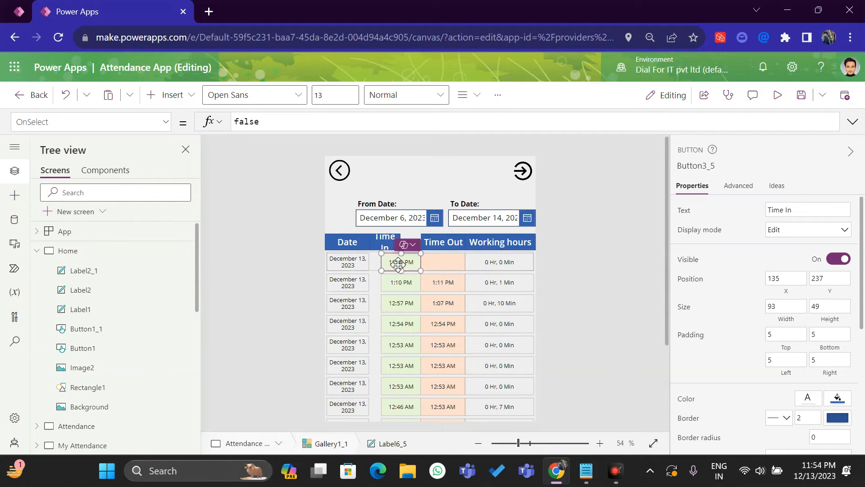
mouse_move(398, 264)
left_mouse_down()
mouse_move(386, 263)
mouse_move(399, 272)
left_mouse_up()
Move the Time Out header and its gallery label against the Time In column and narrow both to match
left_click(439, 246)
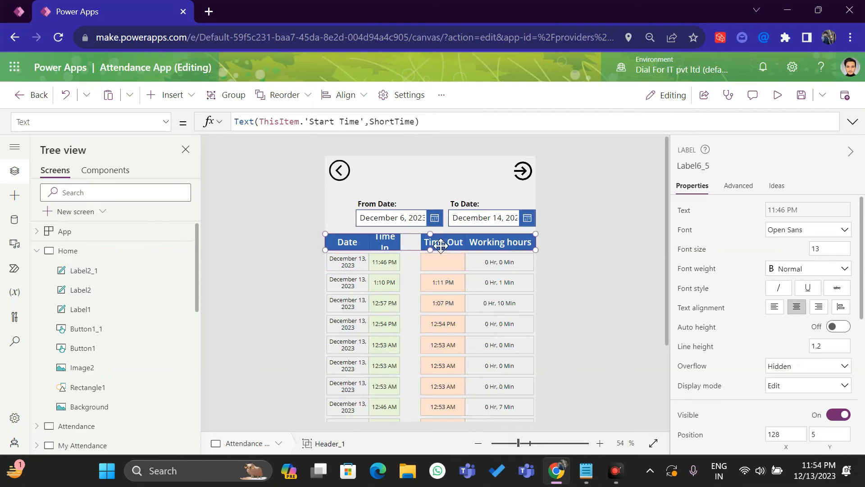
left_click_drag(444, 244, 432, 269)
left_click(449, 263)
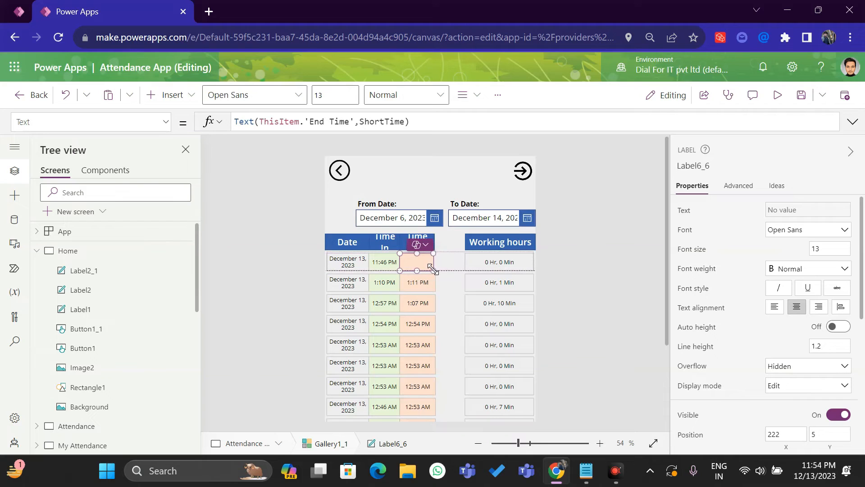
left_click_drag(433, 270, 434, 269)
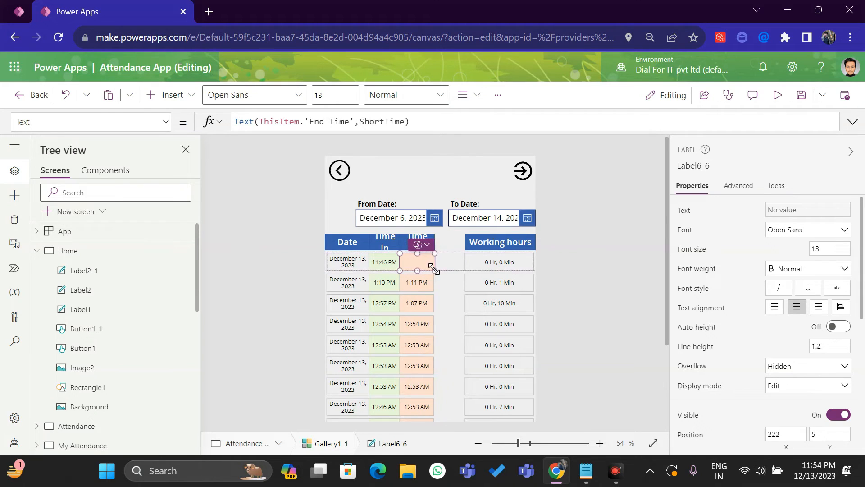
Move the Working hours header and its gallery label against the Time Out column and narrow both, the header to about 103 wide
left_click(483, 243)
left_click_drag(483, 242, 453, 242)
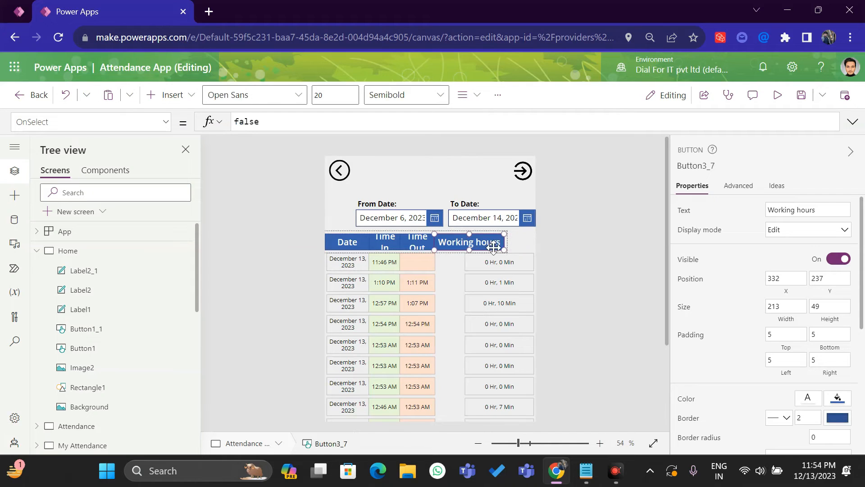
left_click_drag(505, 250, 465, 250)
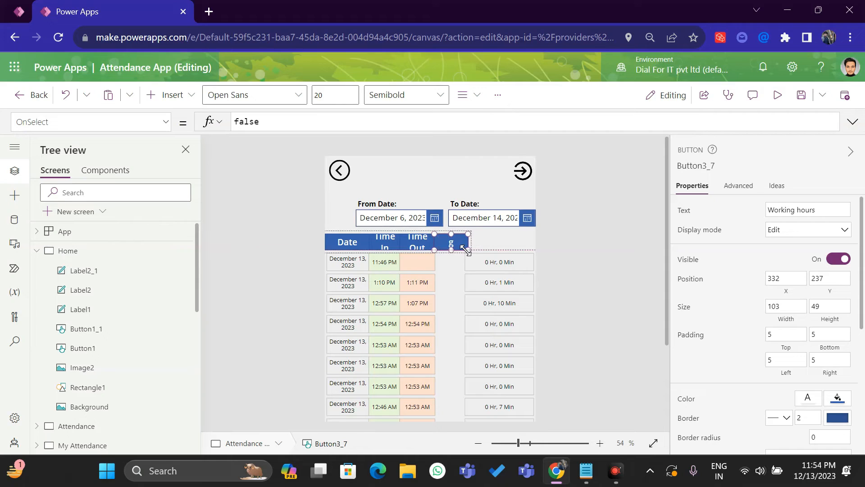
left_click(496, 265)
left_click_drag(495, 264, 470, 271)
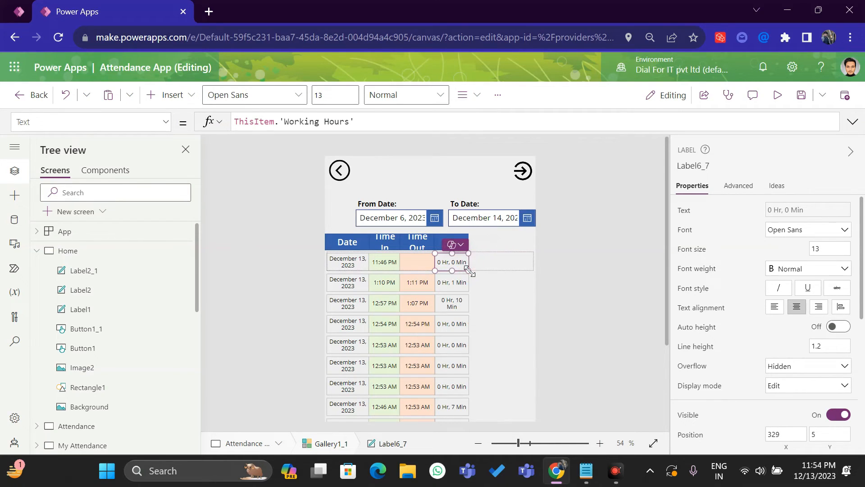
Duplicate the gallery's working-hours label, fit the copy into the space beside the original, and set its Text to ThisItem.Location
key("ctrl+v")
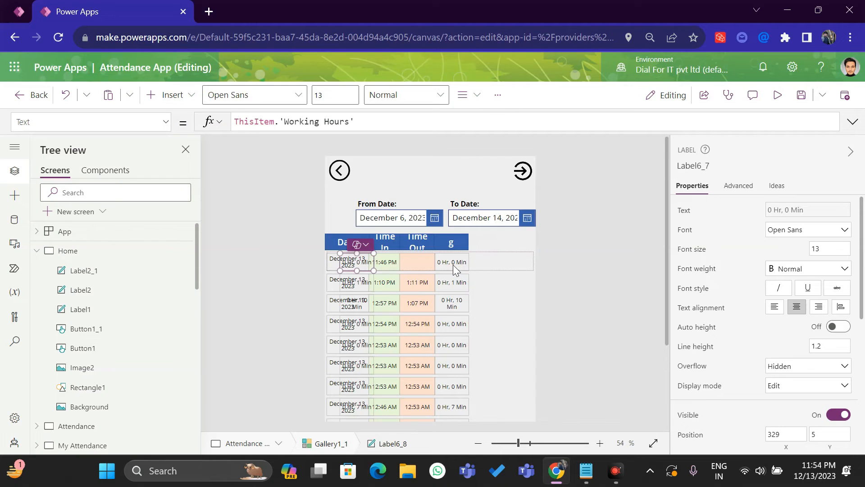
left_click_drag(358, 268, 534, 267)
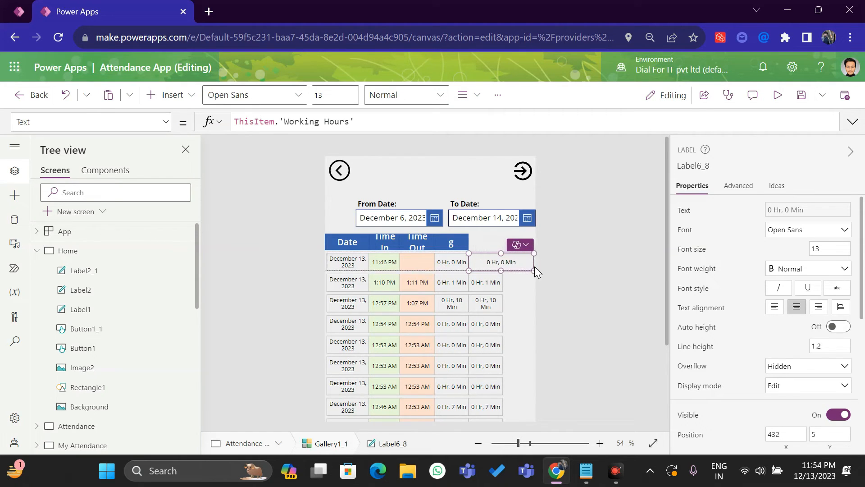
left_click_drag(356, 122, 279, 123)
type("l")
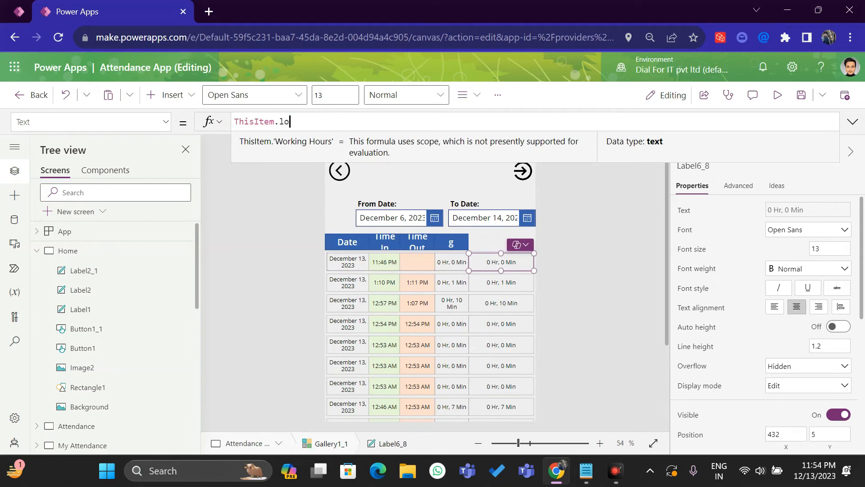
type("o")
left_click(270, 138)
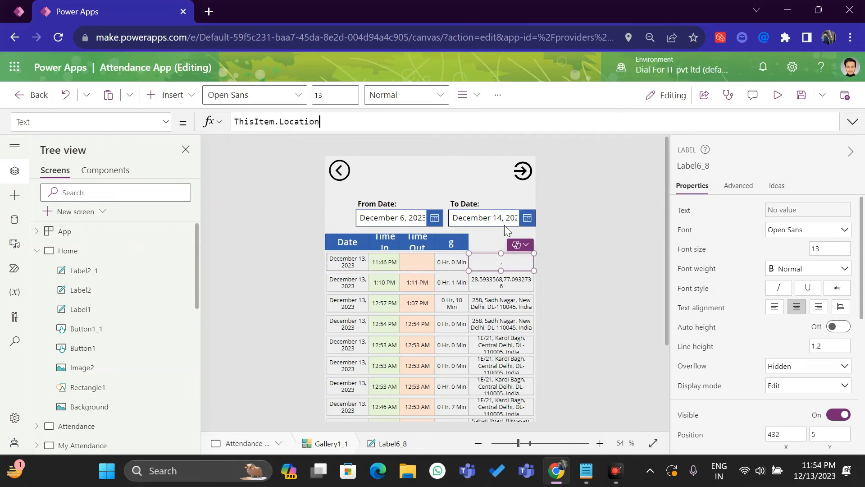
Duplicate the Working hours header and place the copy above the location column, widened to about 205
left_click(452, 243)
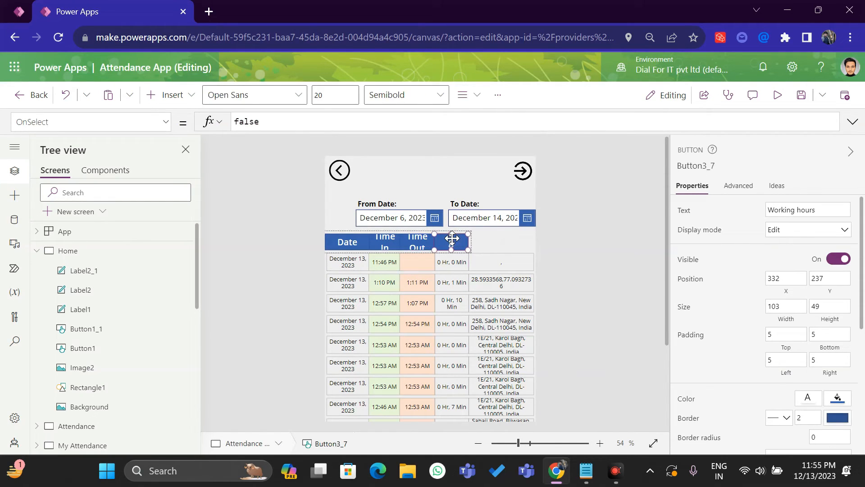
key("ctrl+c")
key("ctrl+v")
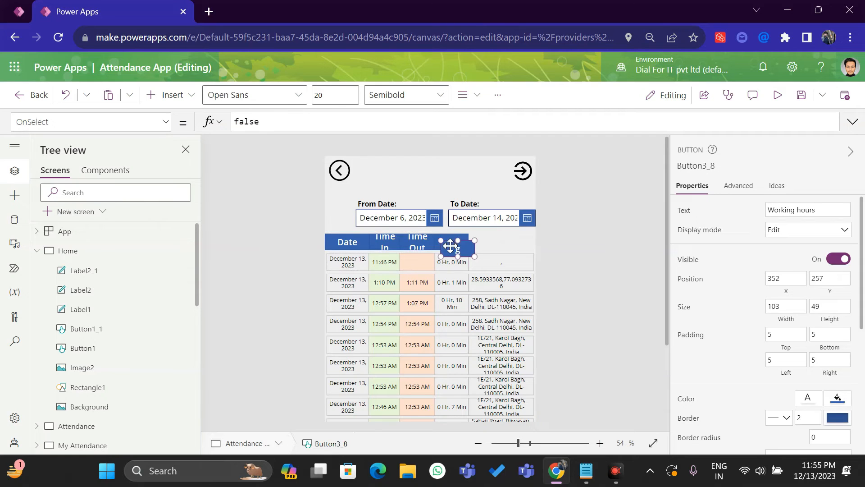
left_click_drag(452, 238, 542, 250)
left_click(288, 119)
double_click(275, 122)
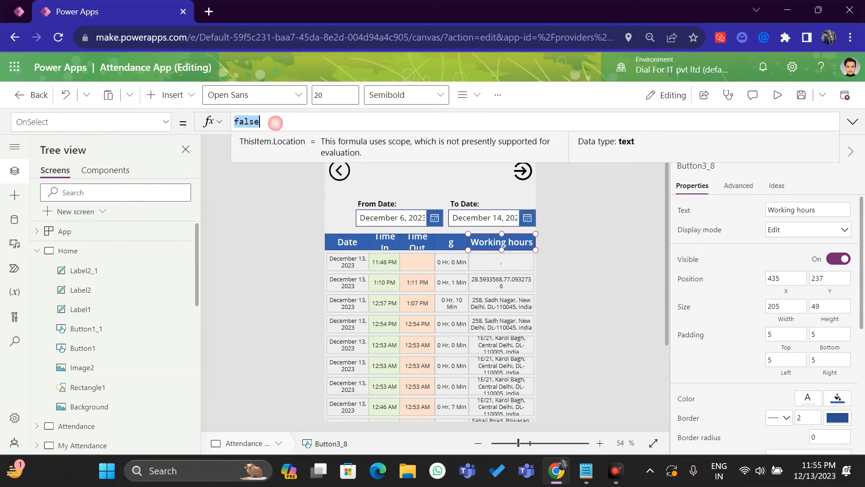
type("Location")
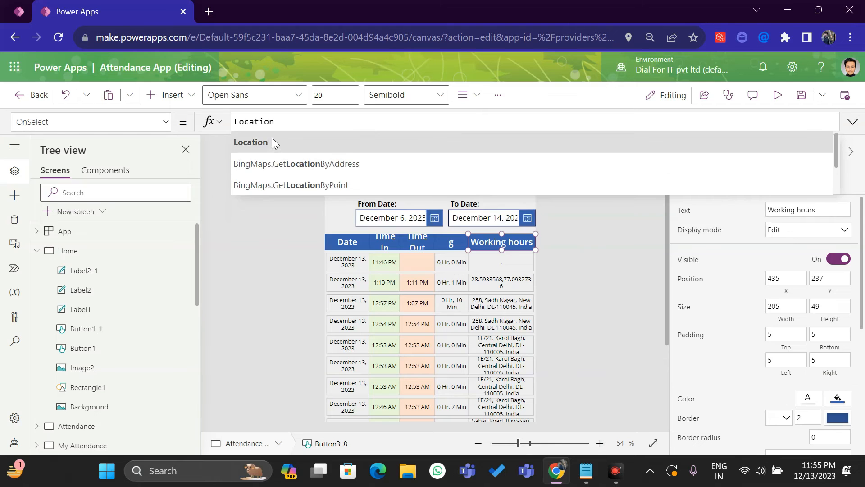
key("ctrl+a")
key("BackSpace")
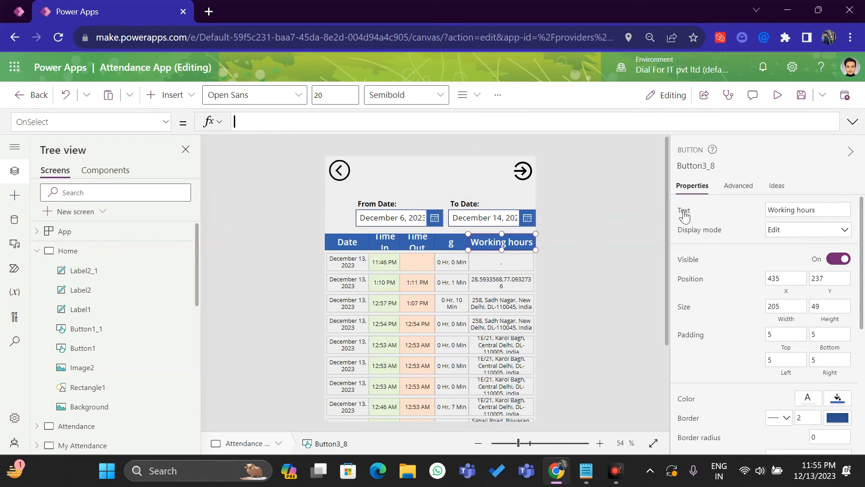
Change the text of the copied header above the location column to Location
left_click(797, 210)
key("ctrl+a")
type("Location")
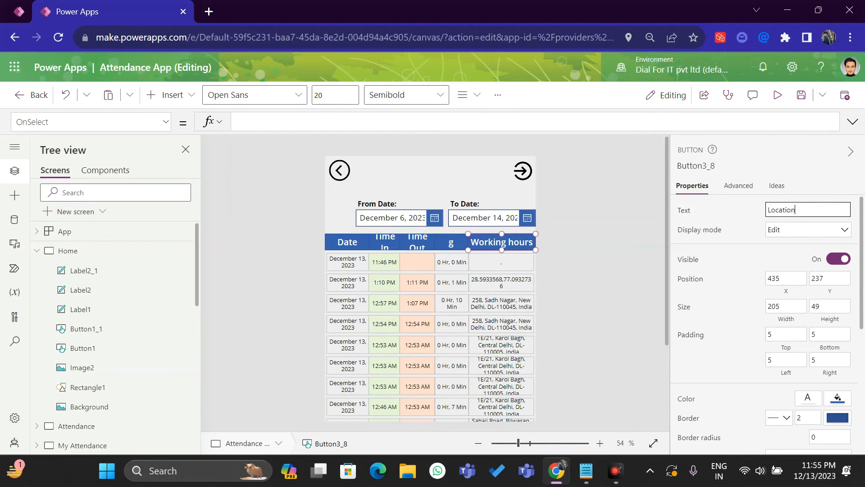
left_click(754, 206)
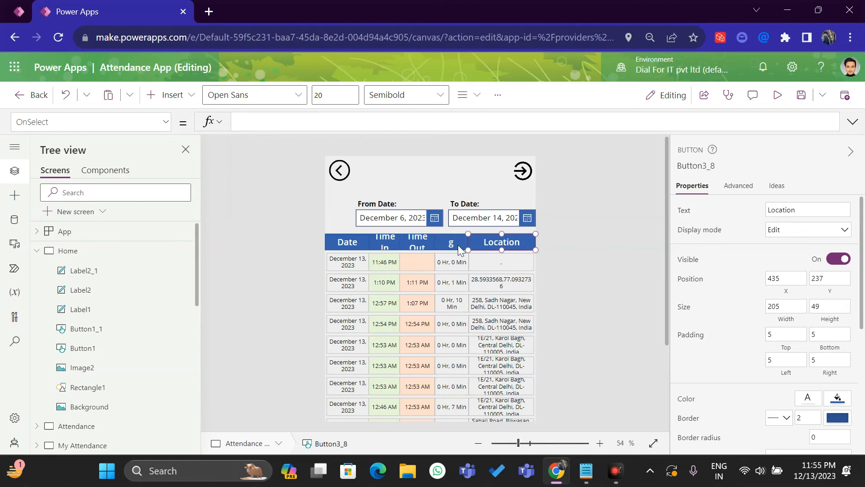
Set the font size of all five column headers, from Date to Location, to 13
left_click(344, 242)
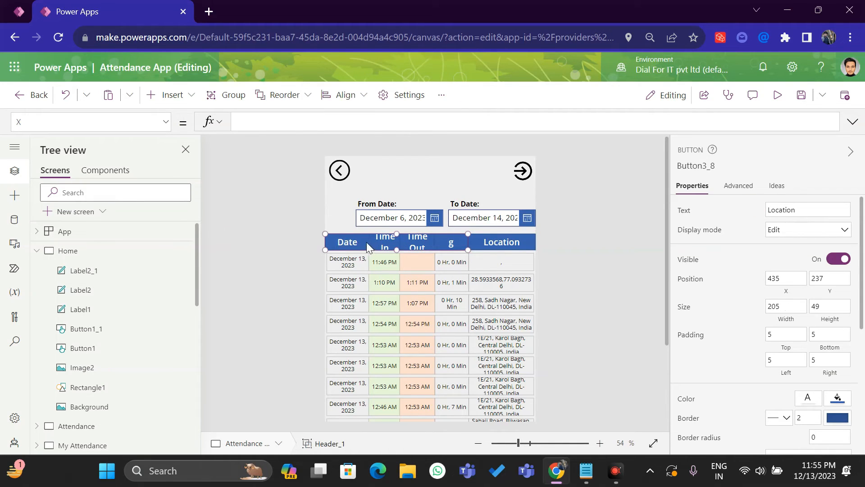
left_click(350, 244)
left_click(385, 242, "shift")
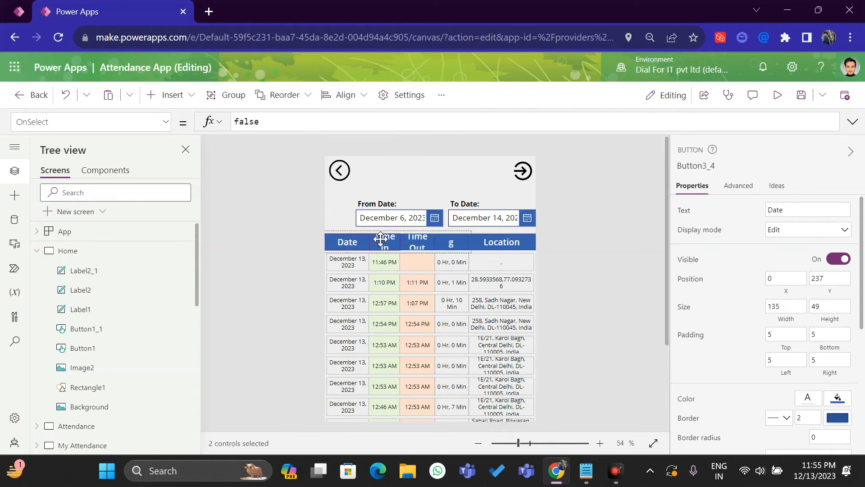
left_click(416, 242, "shift")
left_click(443, 241, "shift")
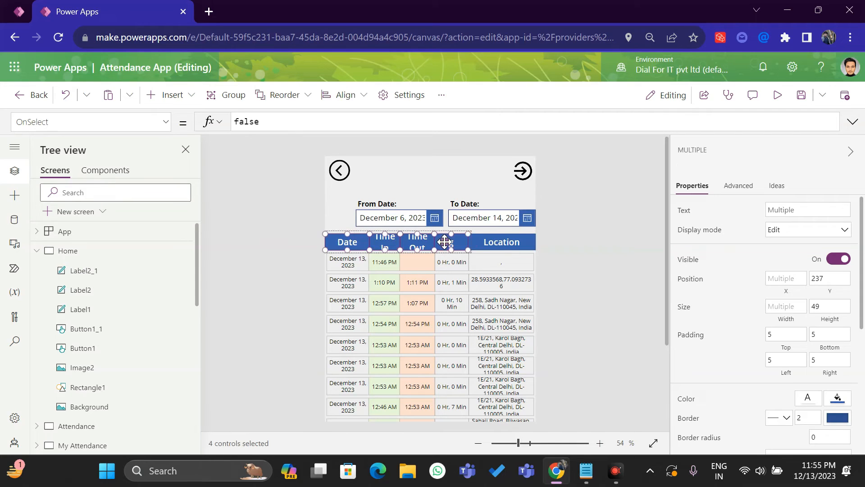
left_click(501, 239, "shift")
scroll(766, 299, "down", 3)
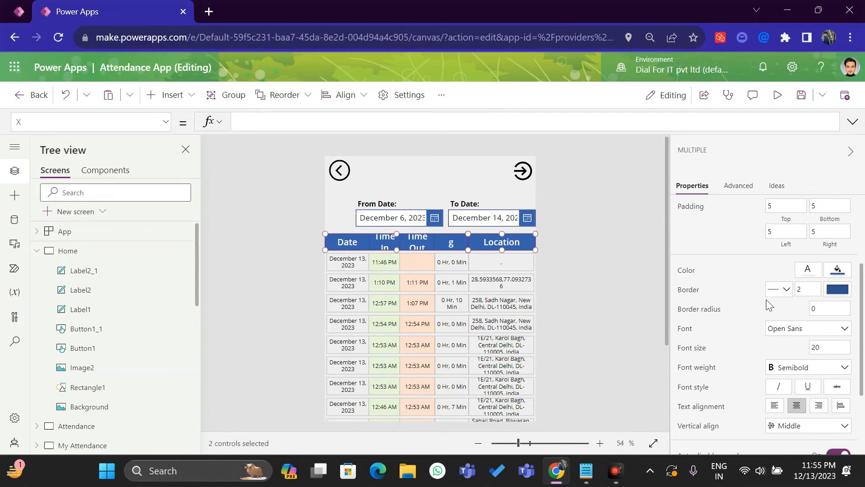
left_click(823, 346)
key("BackSpace")
key("BackSpace")
type("13")
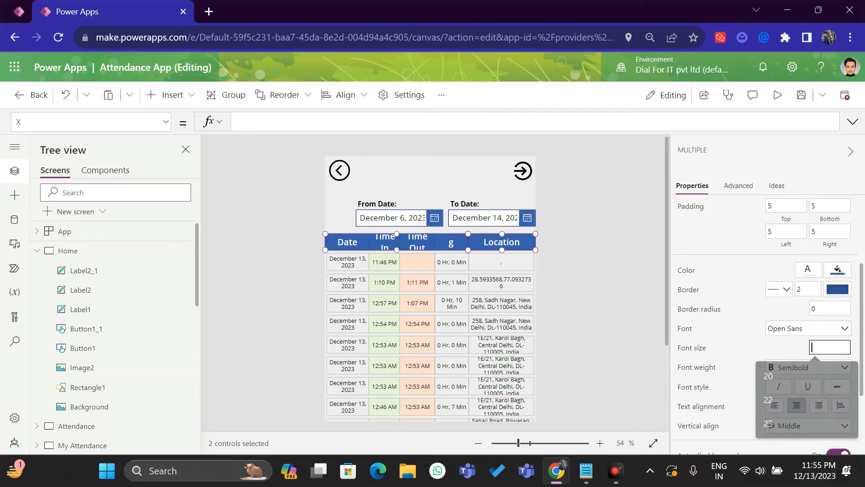
left_click(792, 356)
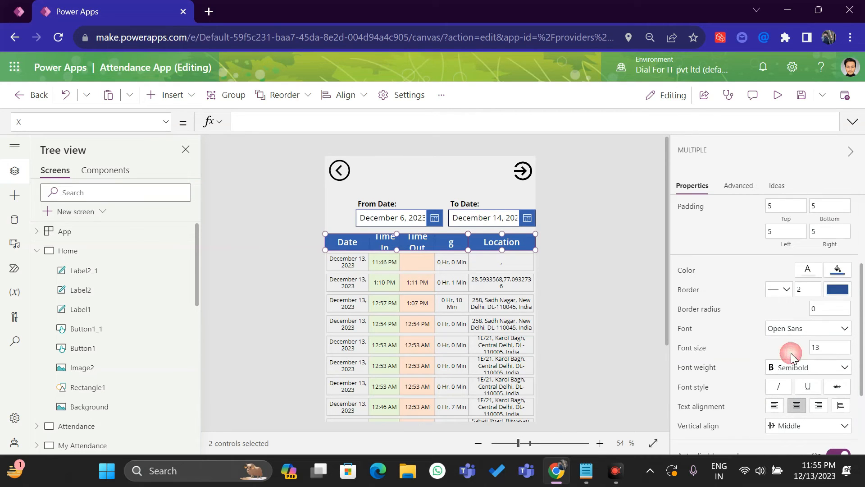
Set the font size of all five labels in the gallery row to 10
left_click(353, 270)
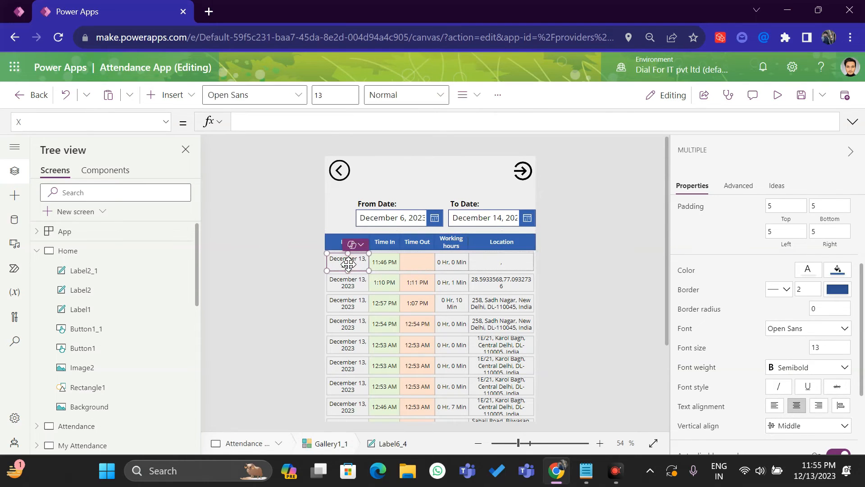
left_click(392, 267, "shift")
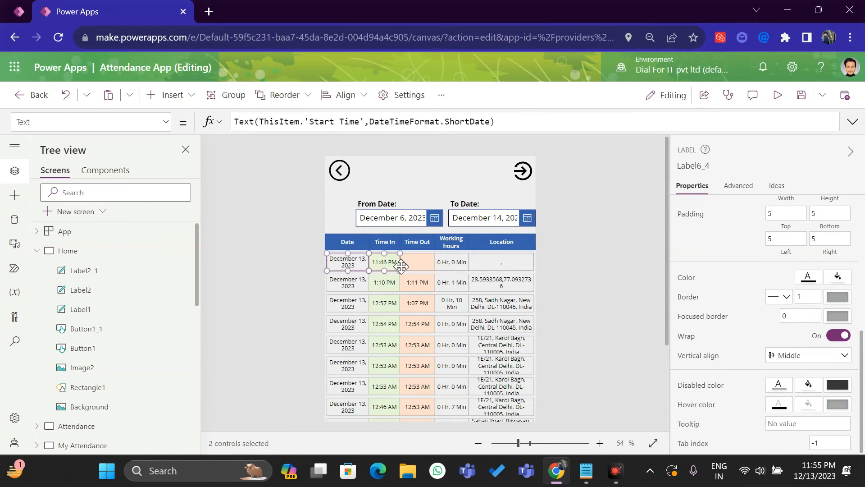
left_click(476, 270, "shift")
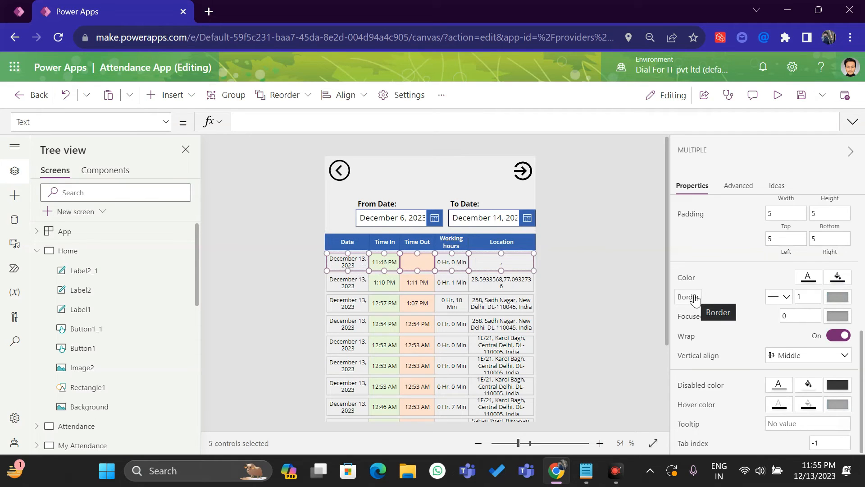
scroll(787, 327, "up", 5)
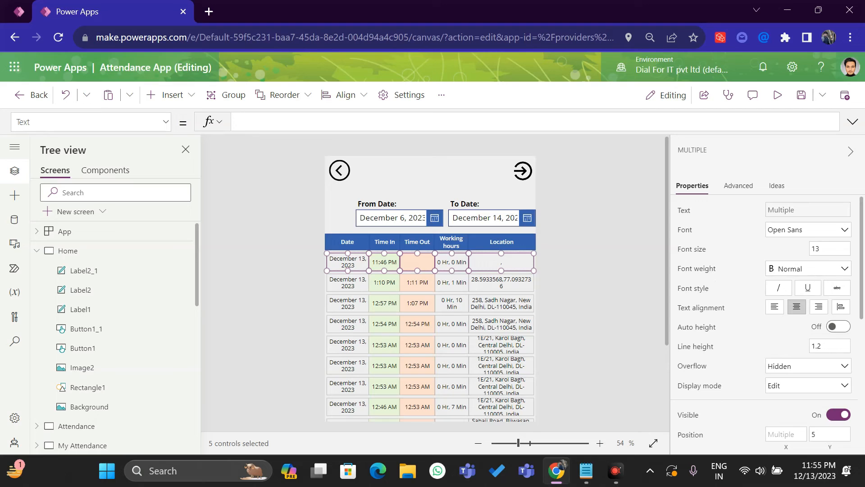
left_click(829, 249)
key("BackSpace")
type("0")
left_click(784, 255)
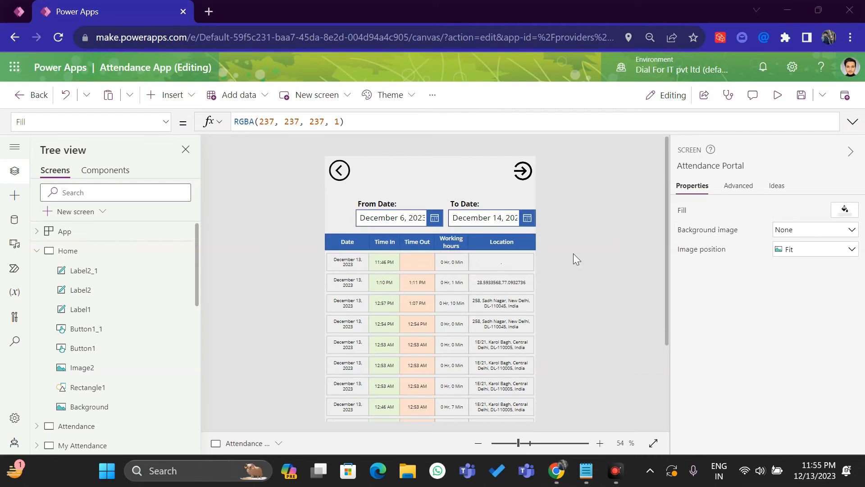
Reduce the font size of the gallery's location label to 9
left_click(498, 260)
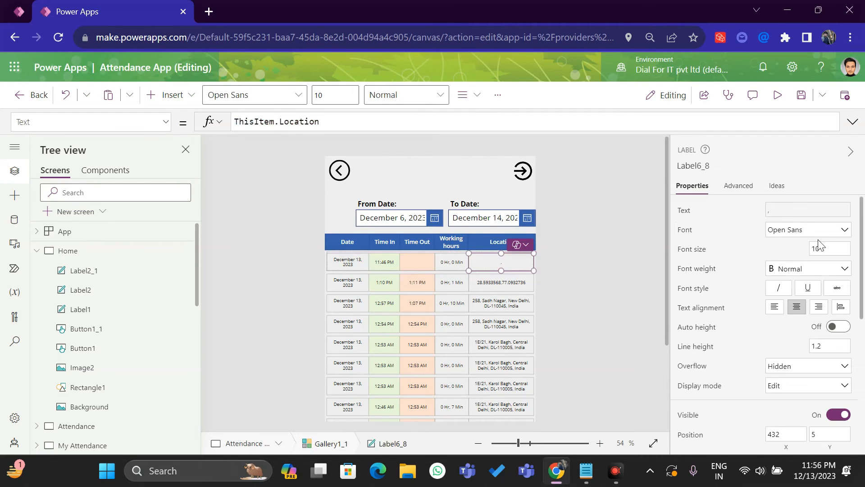
left_click(821, 248)
key("BackSpace")
key("BackSpace")
left_click(770, 248)
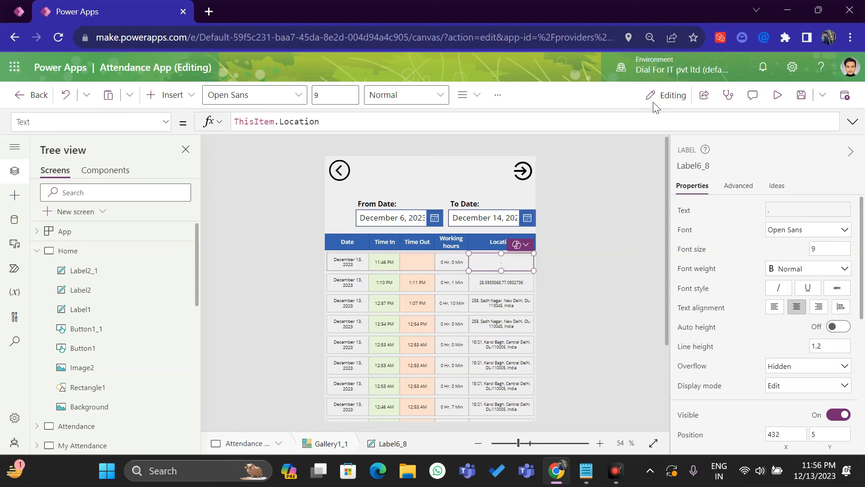
Preview the Attendance Portal screen and test the date filter with a From Date of October 4, 2023
left_click(778, 94)
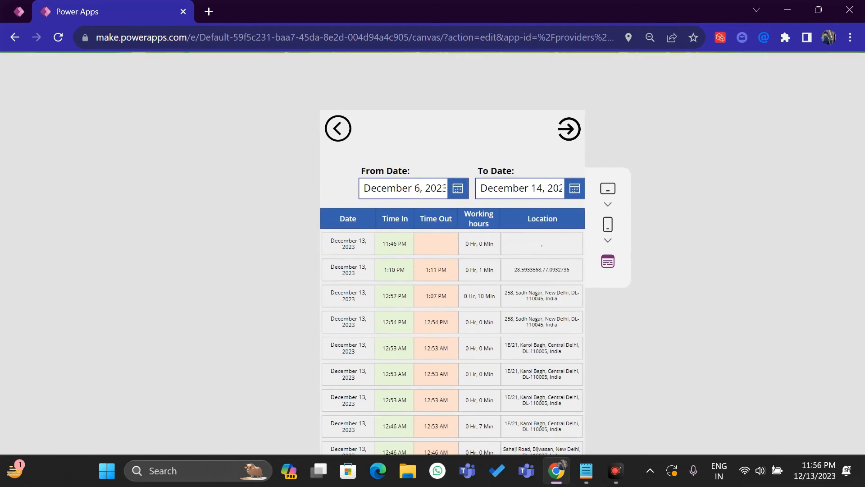
key("Escape")
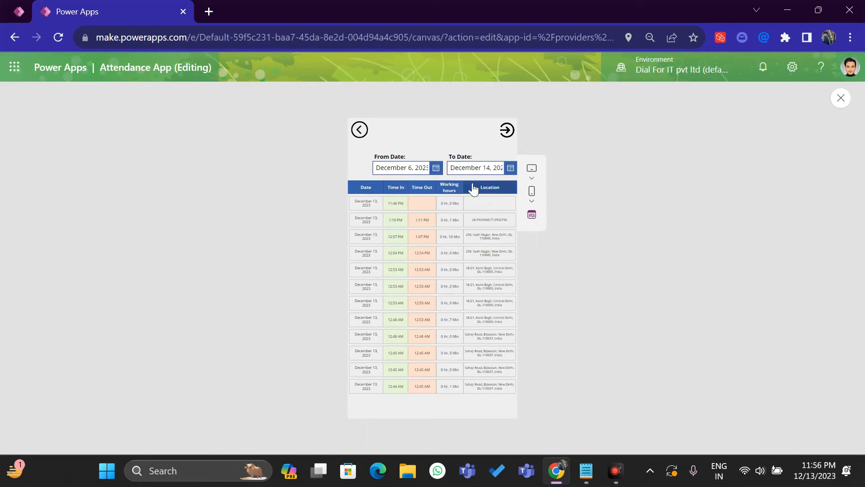
left_click(420, 170)
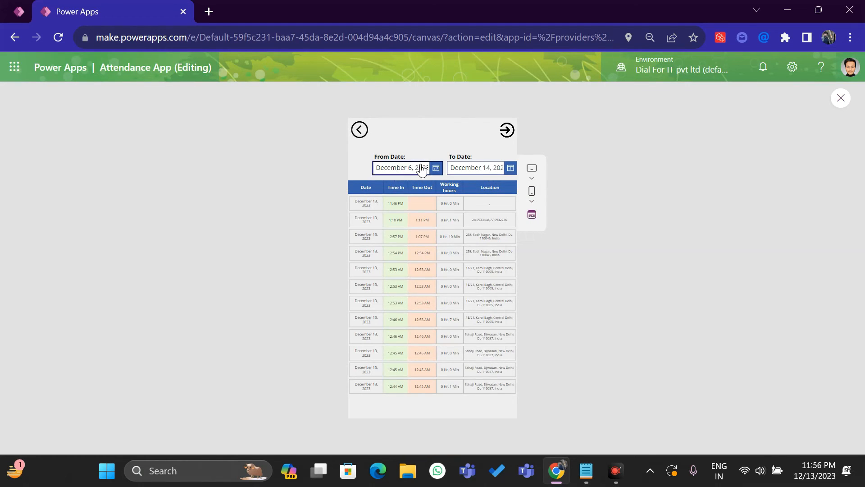
left_click(382, 213)
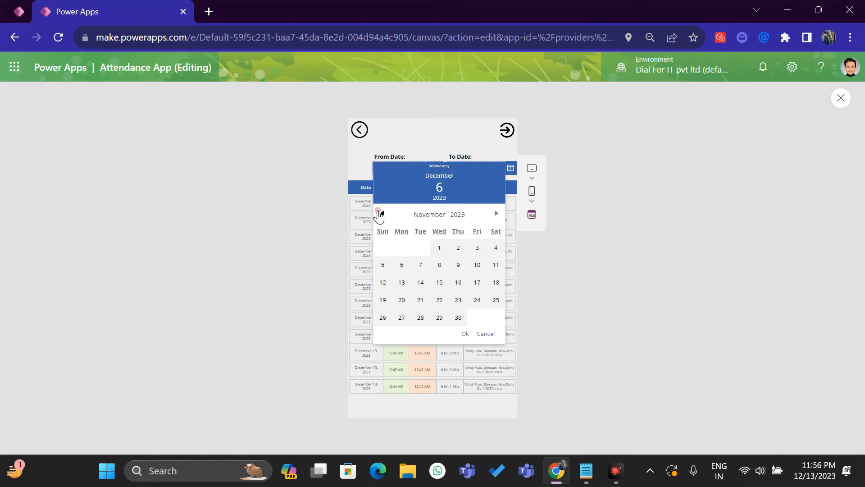
left_click(382, 213)
left_click(439, 248)
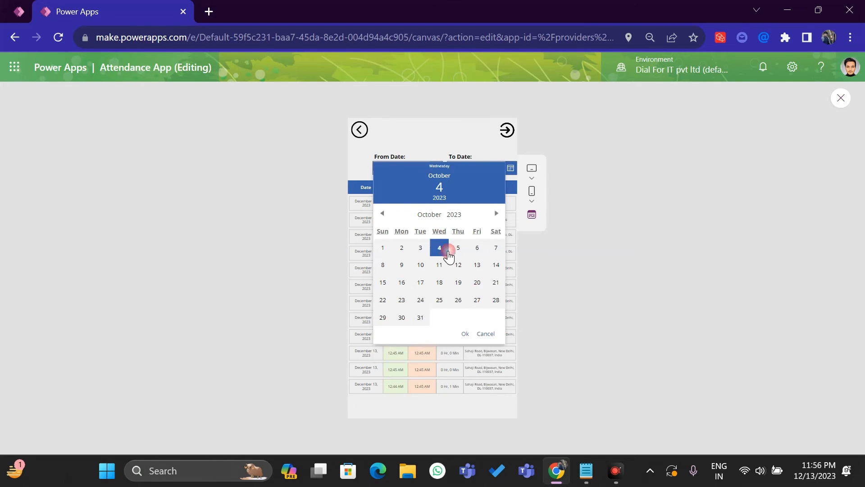
left_click(465, 334)
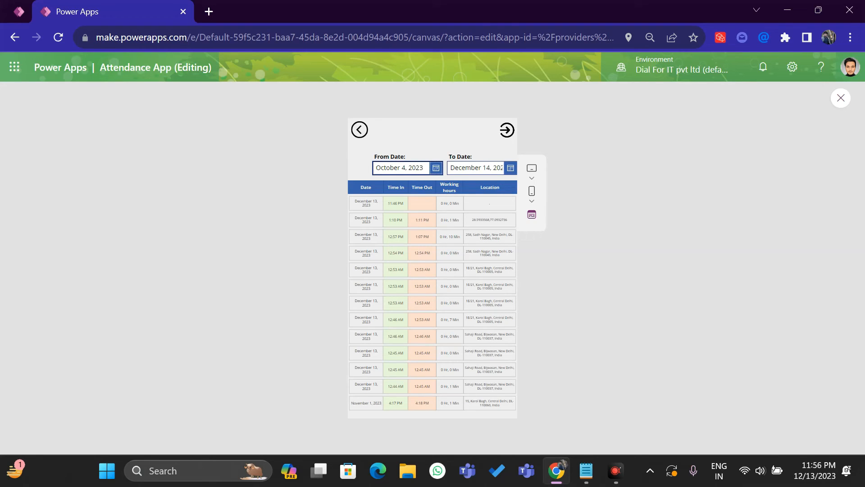
Set the From Date to December 12, 2023 in the preview and return to editing the app
left_click(444, 175)
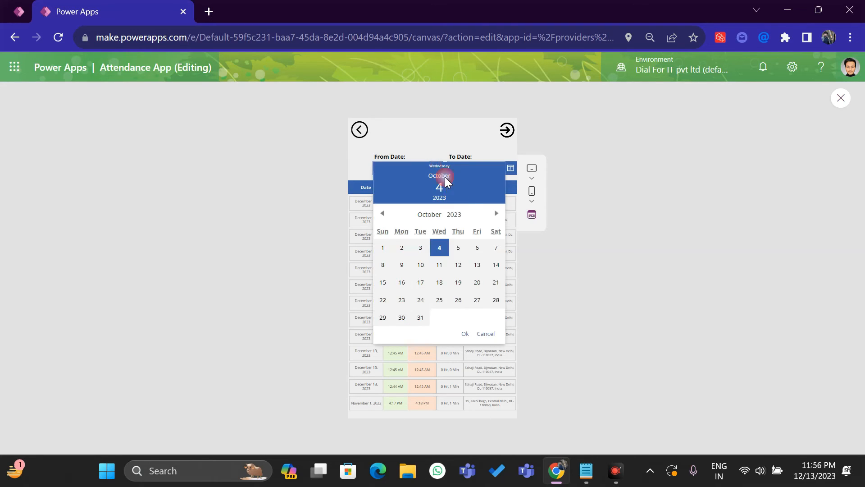
left_click(496, 213)
left_click(496, 213)
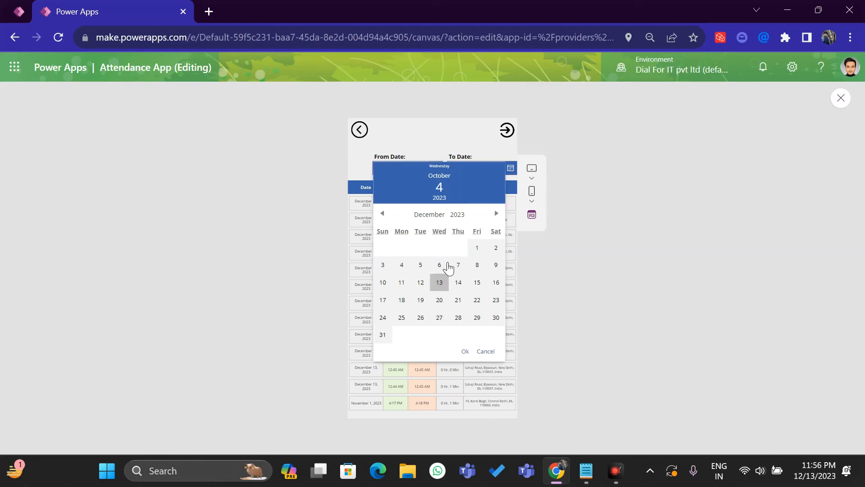
left_click(424, 285)
left_click(465, 351)
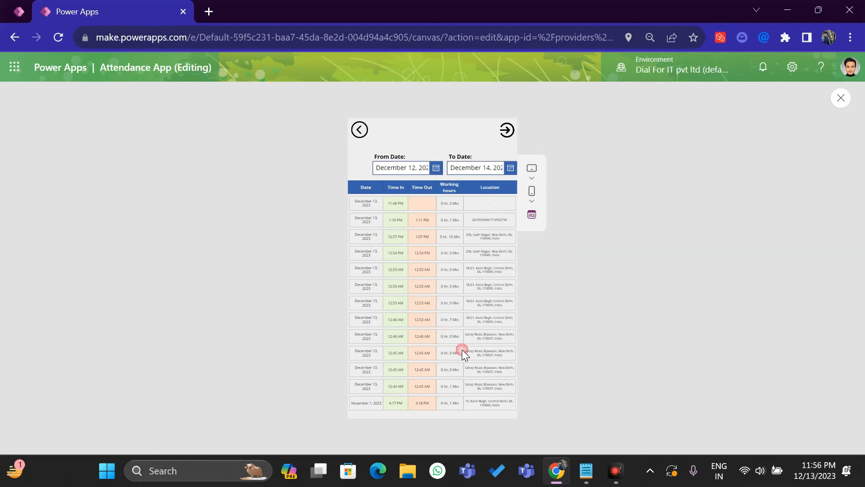
left_click(840, 97)
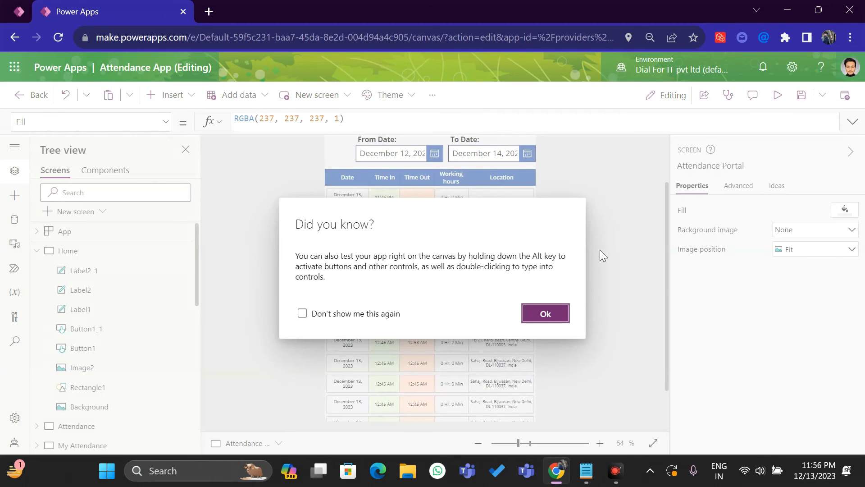
left_click(541, 312)
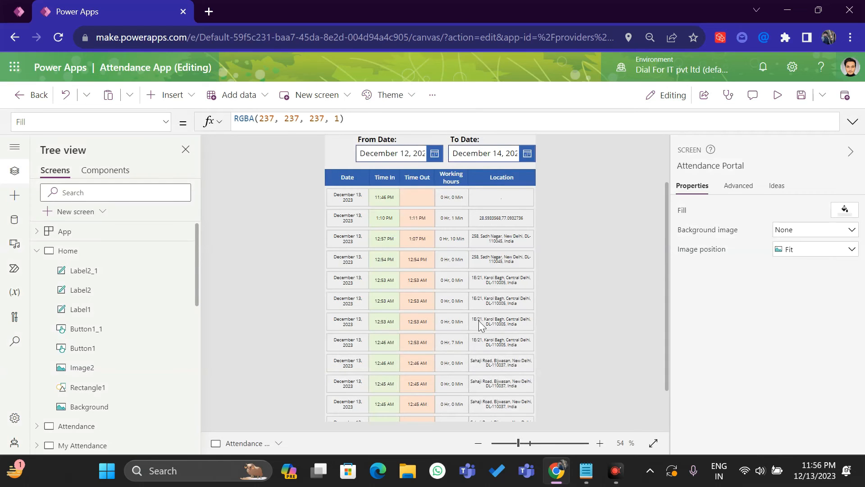
scroll(555, 294, "up", 2)
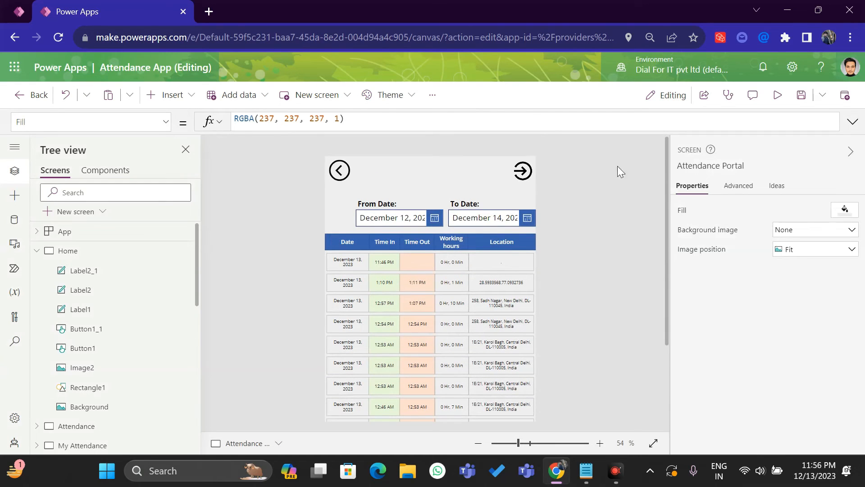
Insert a Download icon beside the From Date picker, at about X 12, Y 128, and stretch it to about 85 high
left_click(167, 96)
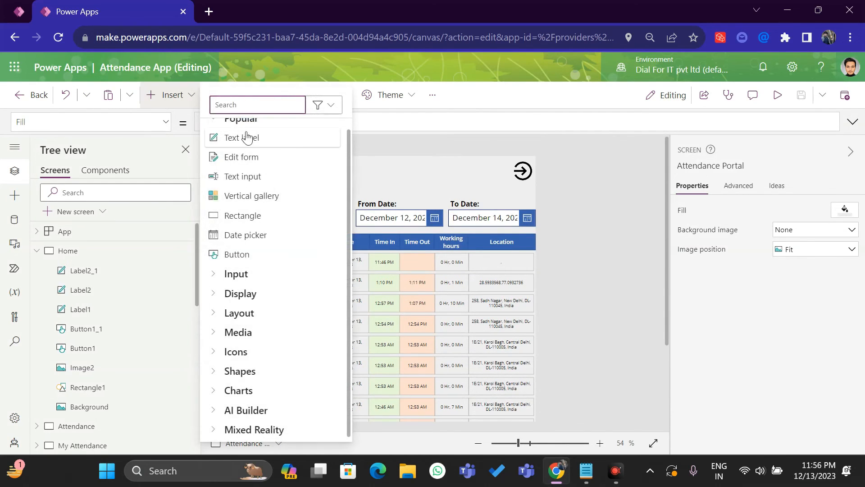
type("Downlo")
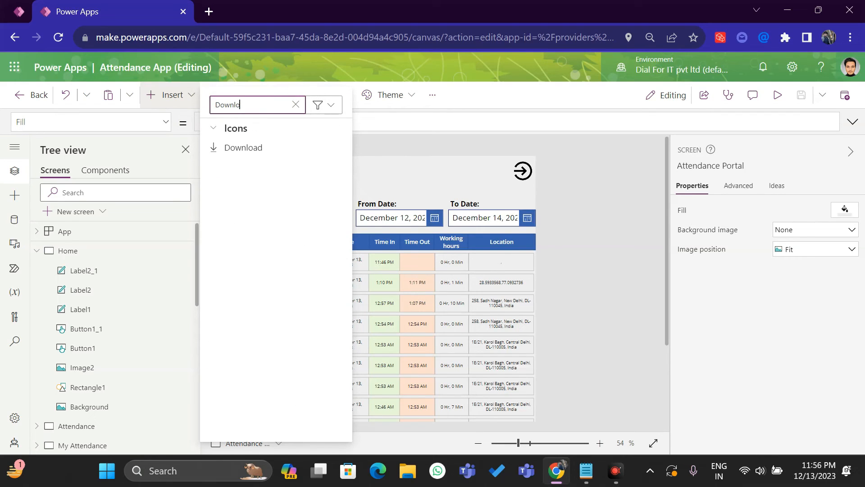
left_click(230, 135)
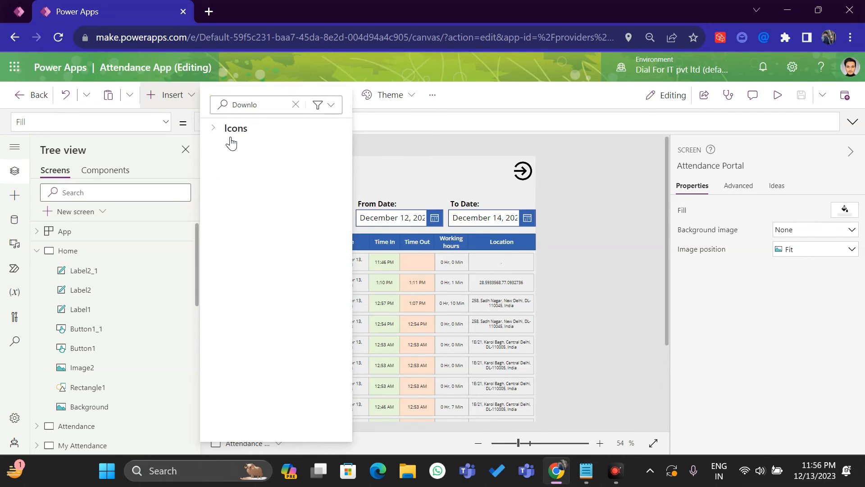
left_click(210, 127)
left_click(231, 149)
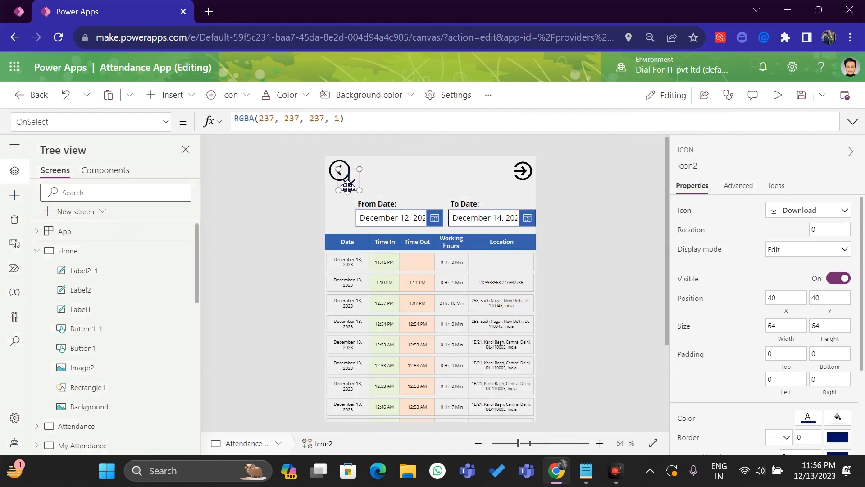
left_click_drag(347, 187, 338, 212)
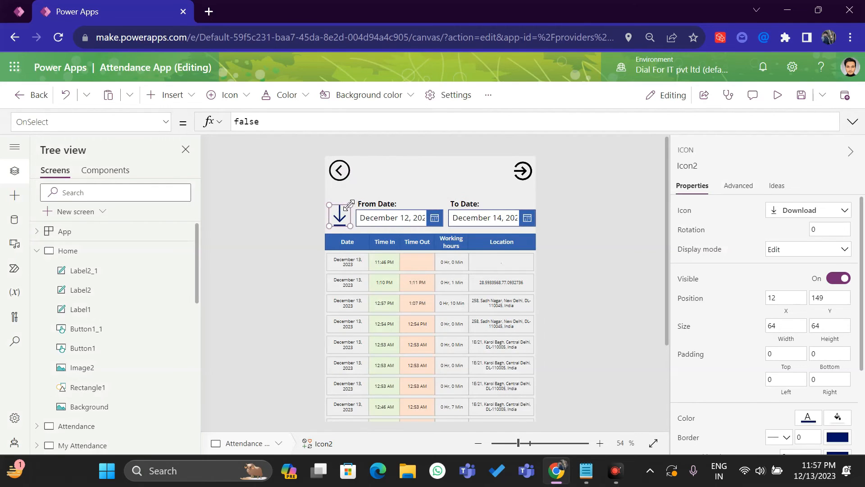
left_click_drag(348, 205, 349, 201)
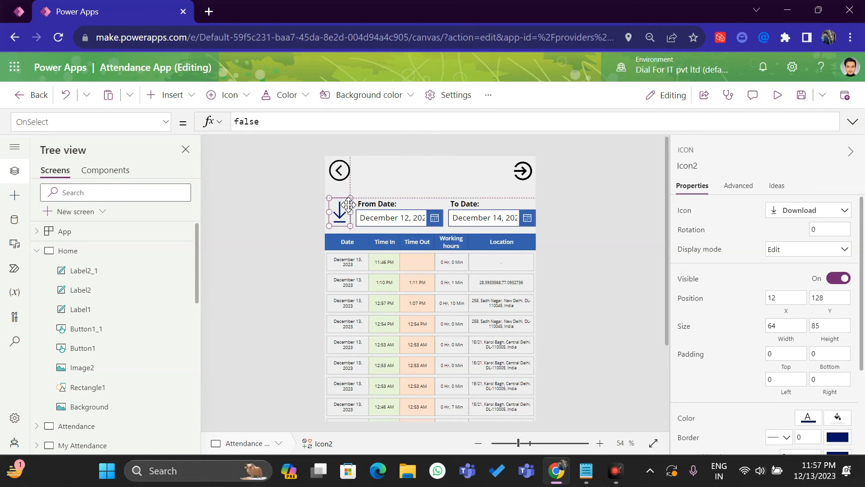
Set the tooltip of the download icon to Export Attendance
scroll(749, 350, "down", 3)
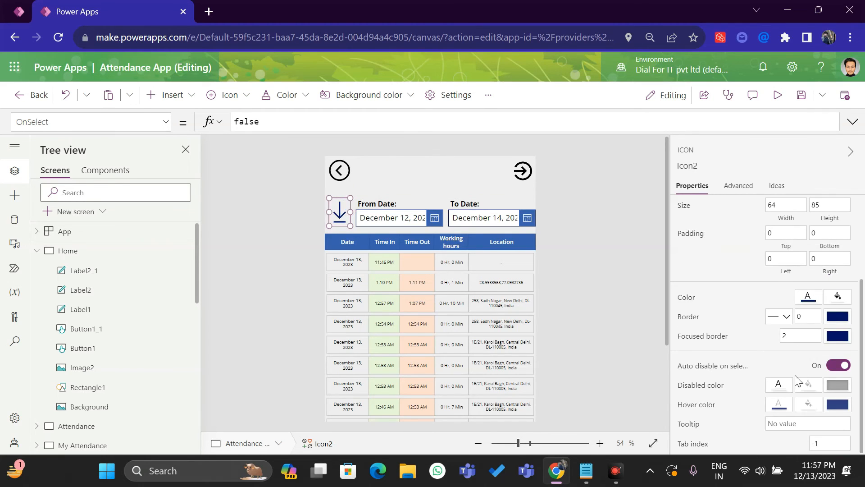
left_click(780, 425)
type("Export Attendance")
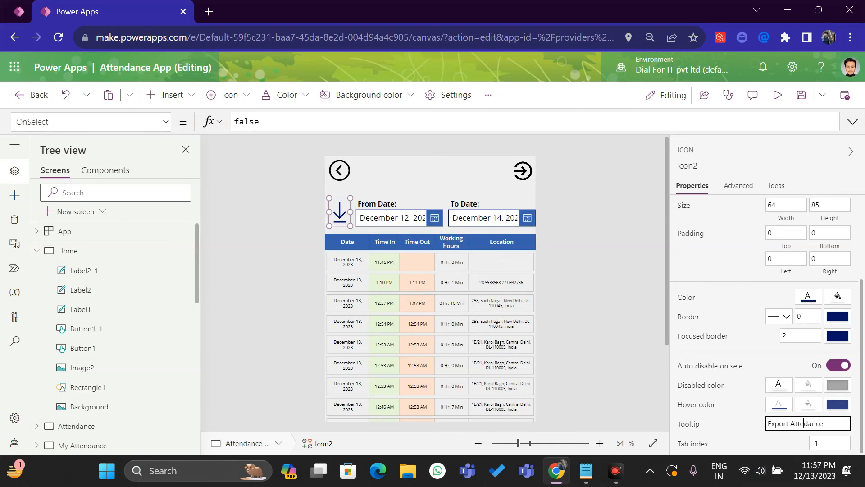
type("n")
left_click(650, 393)
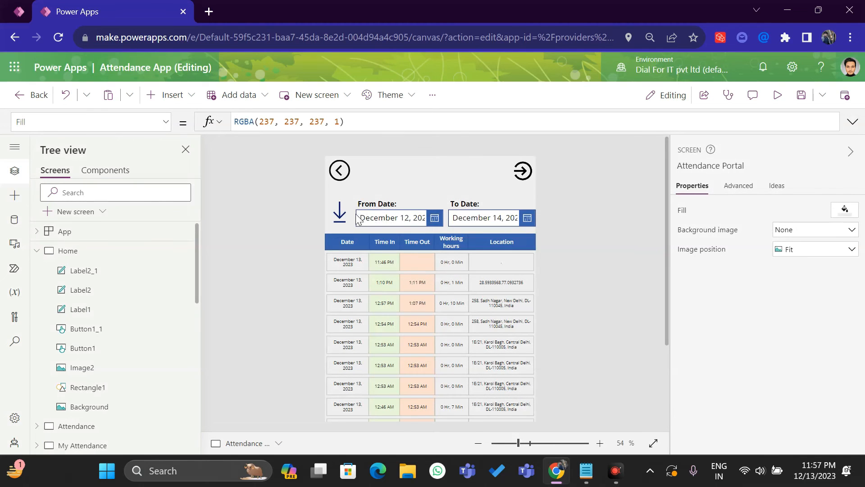
Copy the download icon to the My Attendance screen and place it just left of the From Date picker
left_click(340, 211)
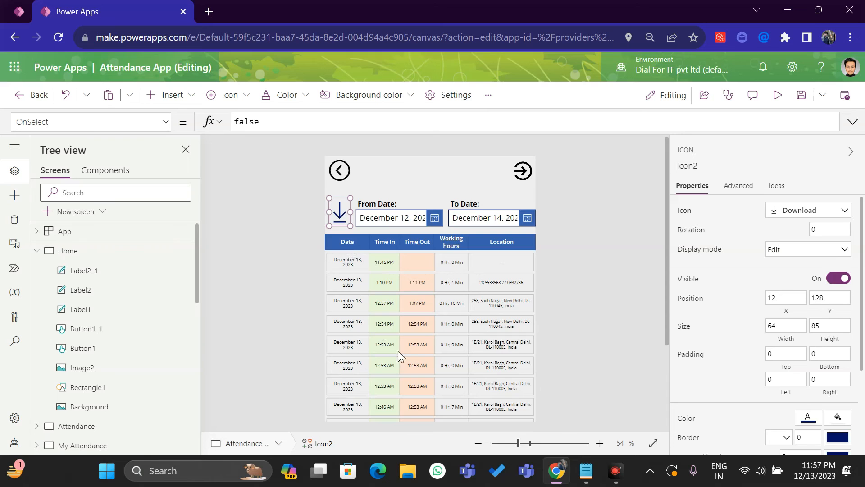
scroll(513, 329, "down", 3)
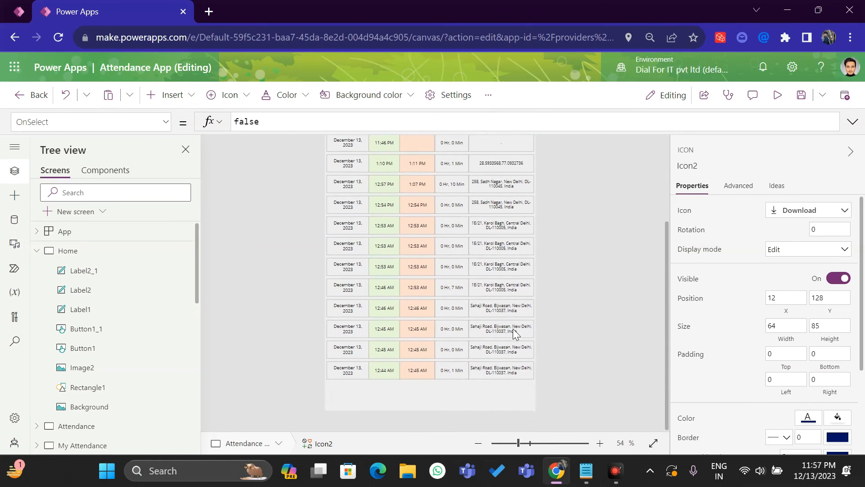
scroll(512, 329, "up", 3)
scroll(513, 329, "down", 3)
scroll(513, 328, "up", 3)
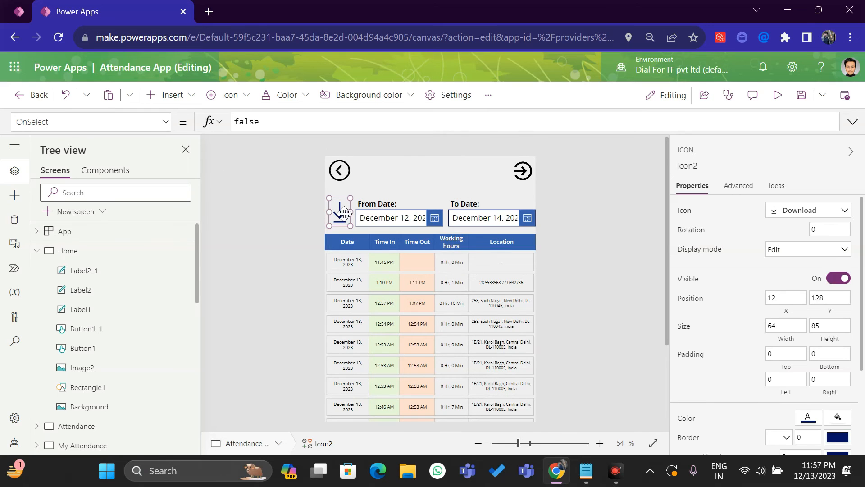
left_click(37, 251)
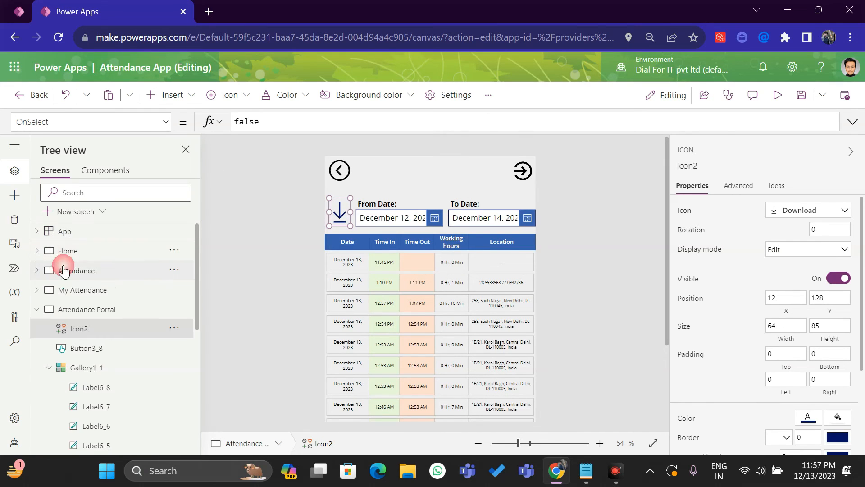
left_click(83, 290)
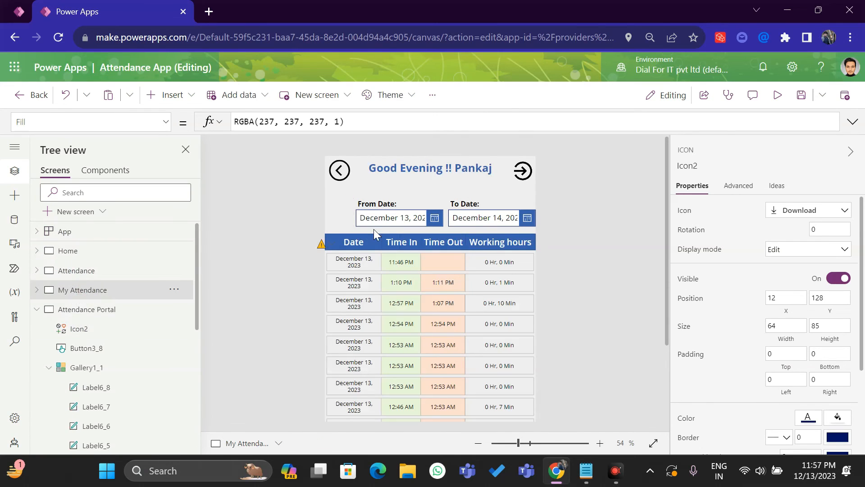
key("ctrl+v")
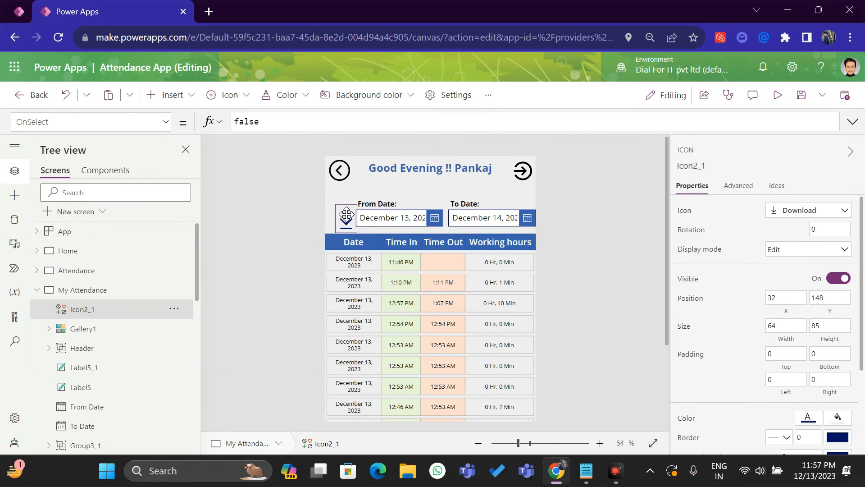
left_click_drag(351, 218, 336, 214)
left_click(37, 291)
Copy the name of the Attendance Portal screen for reuse and go back to that screen
left_click(80, 310)
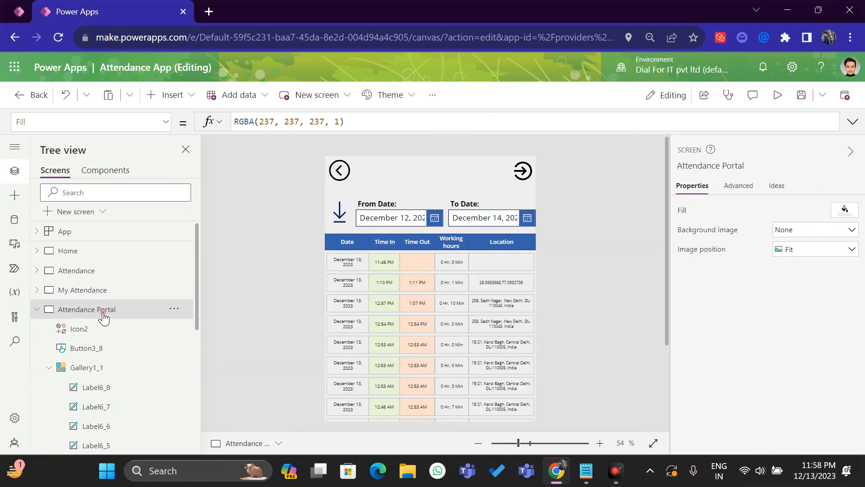
double_click(102, 310)
key("ctrl+c")
left_click(85, 292)
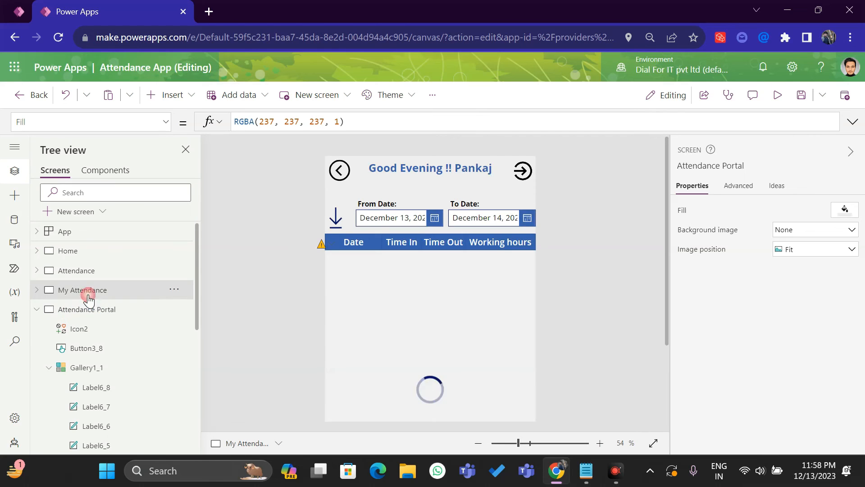
left_click(83, 310)
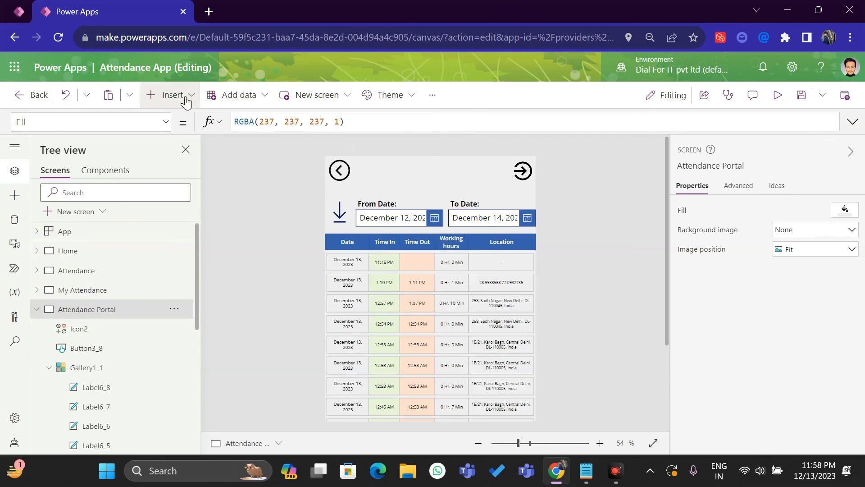
Insert a text label at the top of the Attendance Portal screen and widen it to the full screen width
left_click(172, 95)
left_click(307, 150)
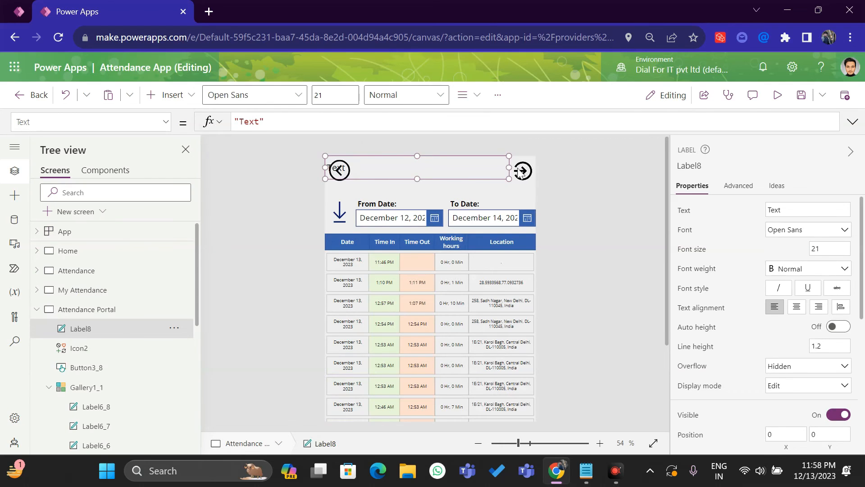
left_click_drag(509, 167, 559, 172)
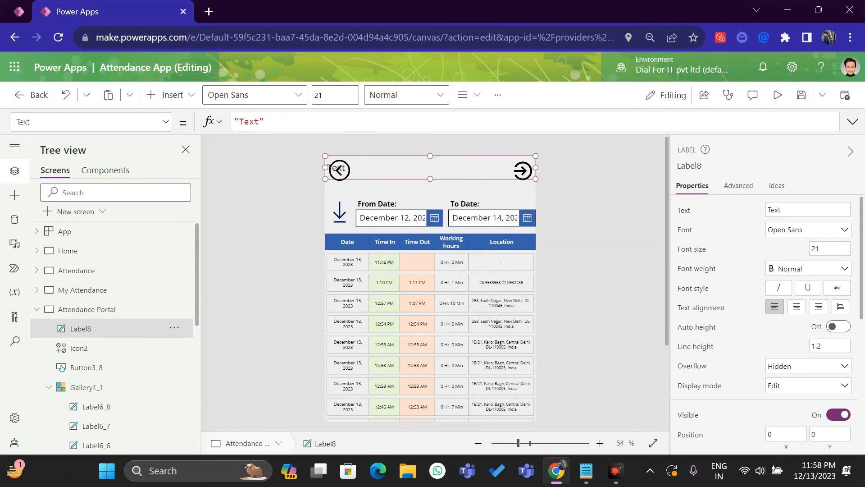
Replace the new label's text with Attendance Portal and center-align it
left_click_drag(265, 122, 248, 123)
left_click(256, 122)
key("Right")
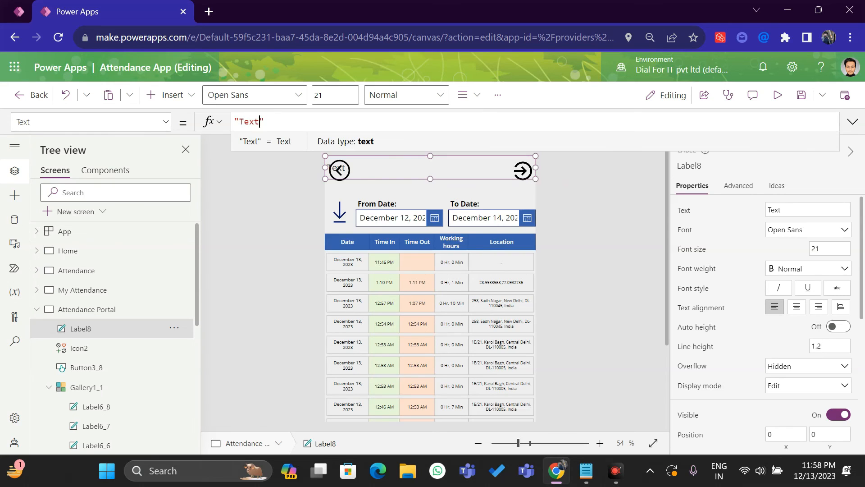
key("BackSpace")
key("BackSpace")
key("BackSpace")
key("BackSpace")
key("ctrl+v")
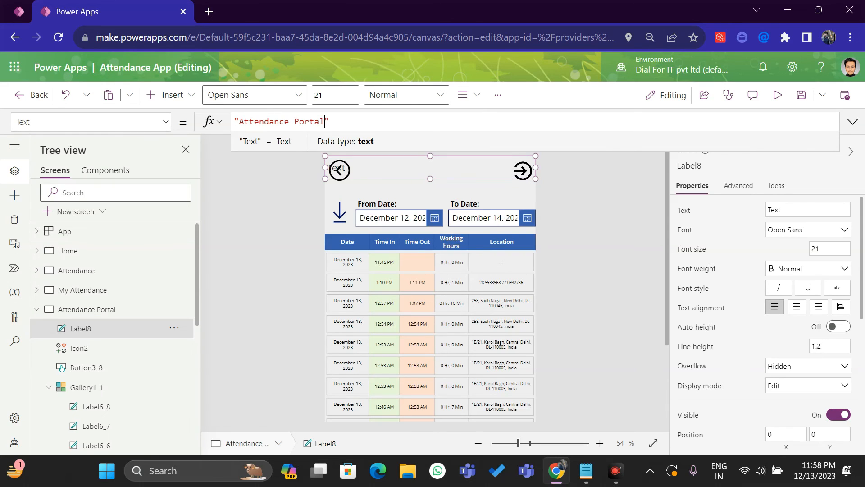
left_click(798, 307)
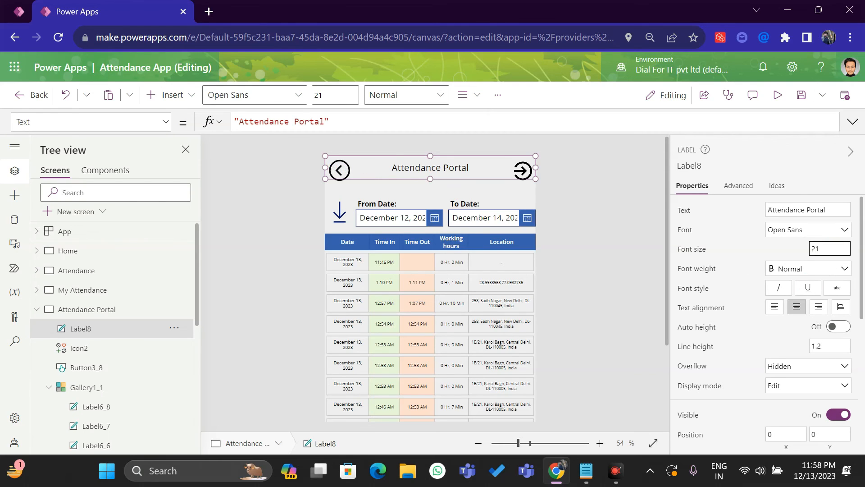
Format the Attendance Portal title label as bold Georgia with a font size of 30
left_click(811, 269)
left_click(791, 280)
left_click(811, 230)
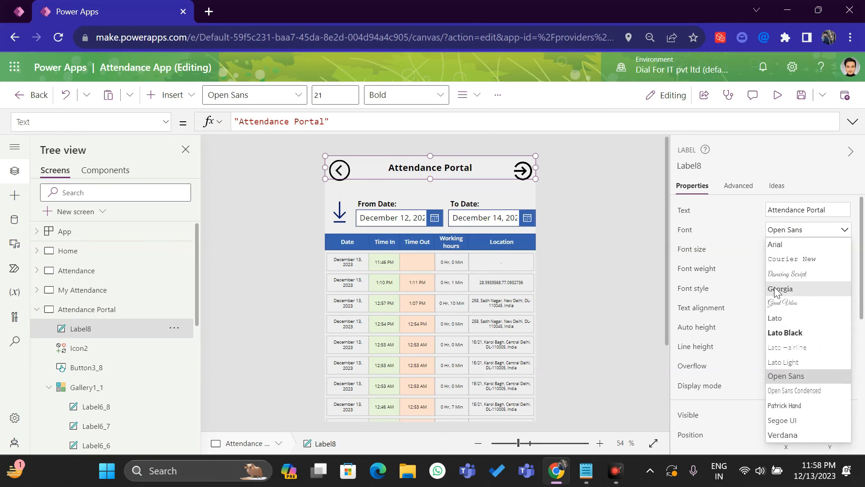
left_click(784, 284)
left_click(829, 249)
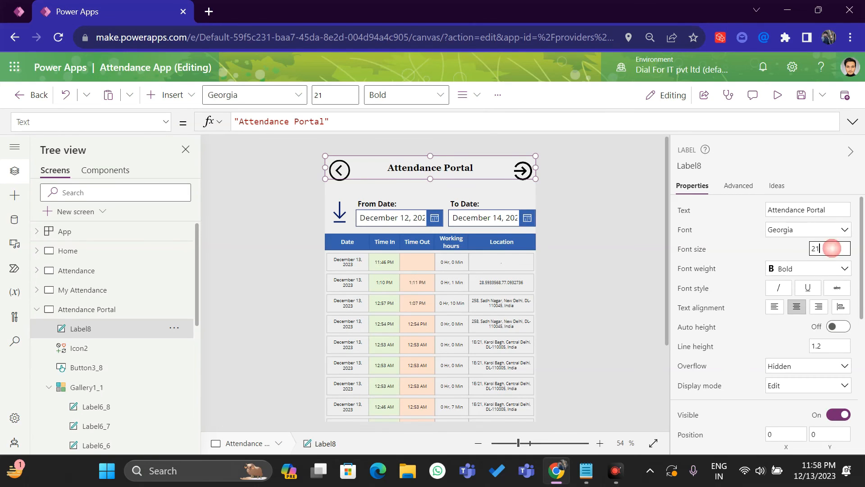
type("2")
key("BackSpace")
type("30")
left_click(800, 249)
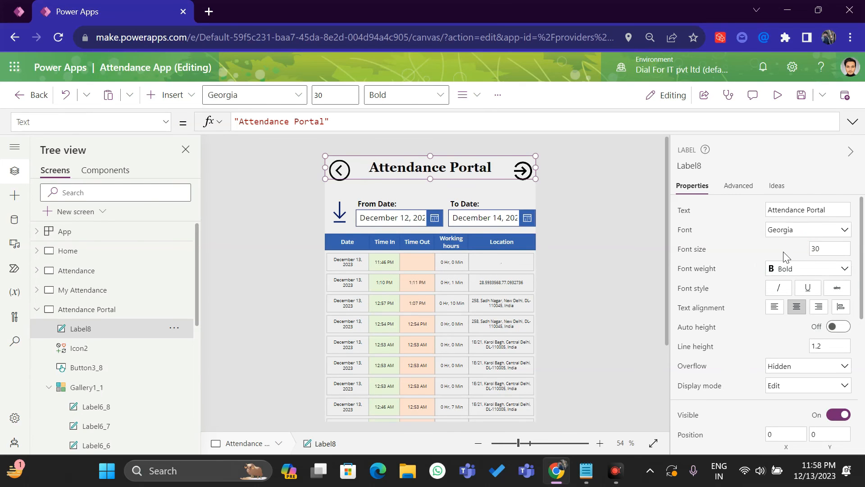
Color the title text dark blue and move the label slightly down in line with the back and exit icons
scroll(793, 277, "down", 3)
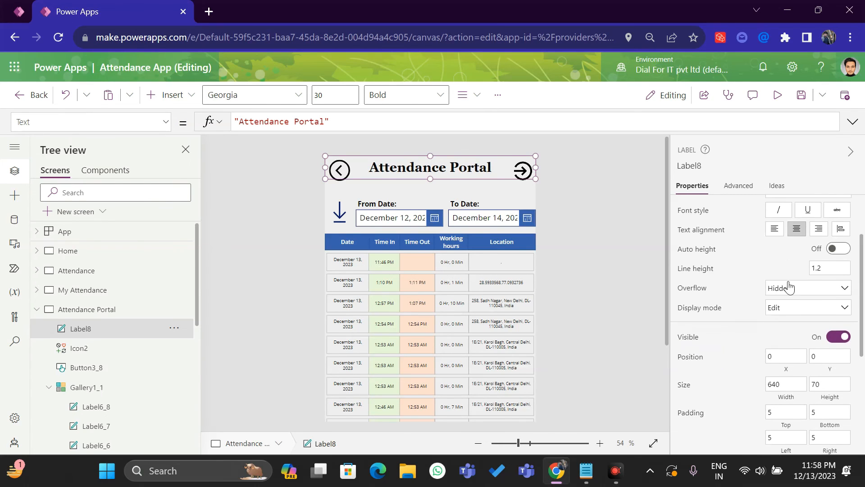
scroll(788, 287, "down", 4)
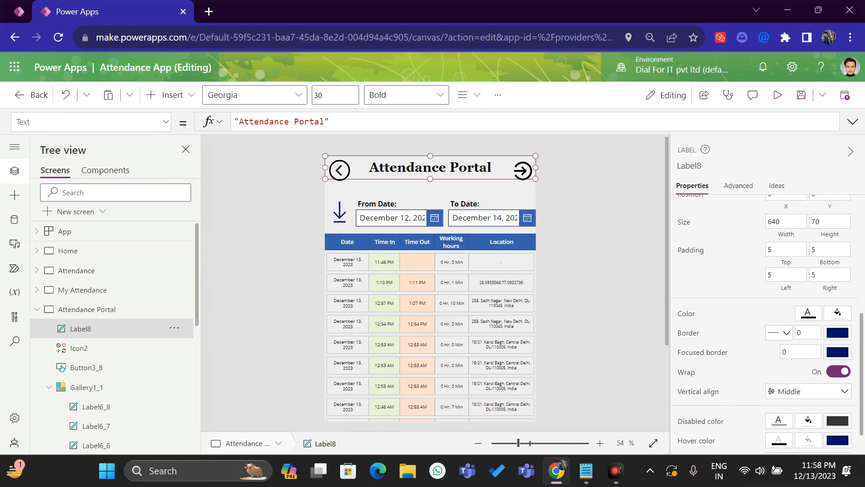
left_click(807, 315)
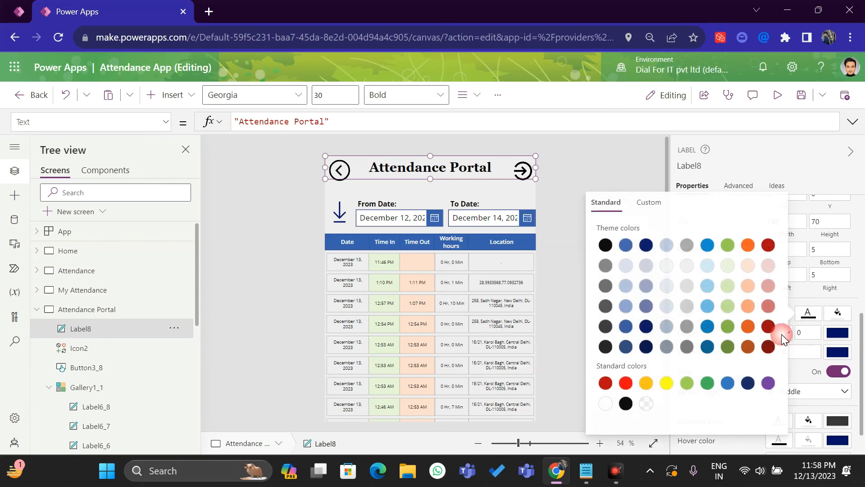
left_click(748, 383)
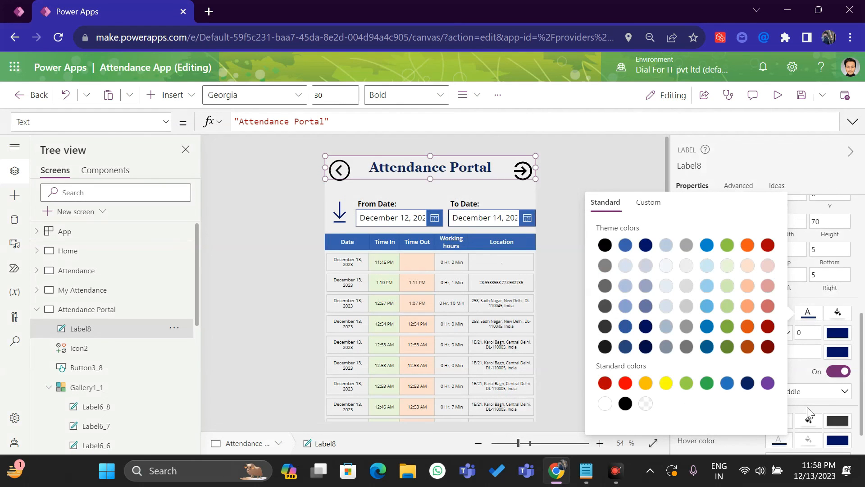
left_click(425, 165)
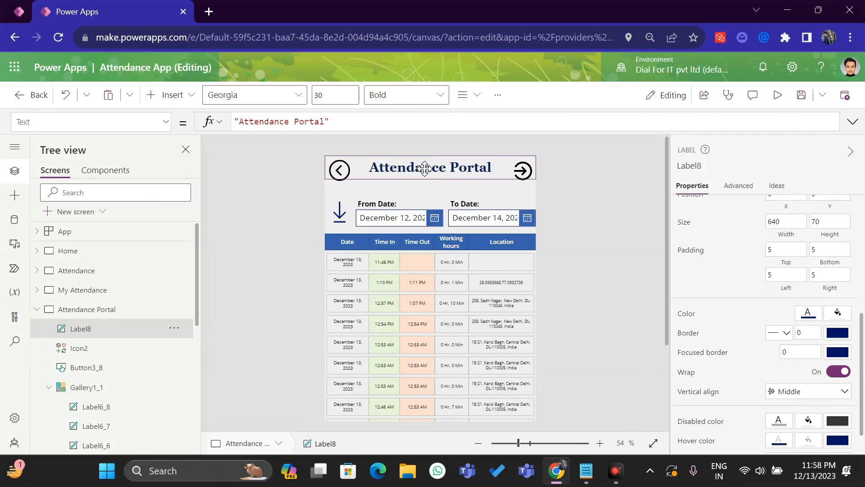
left_click_drag(425, 168, 425, 169)
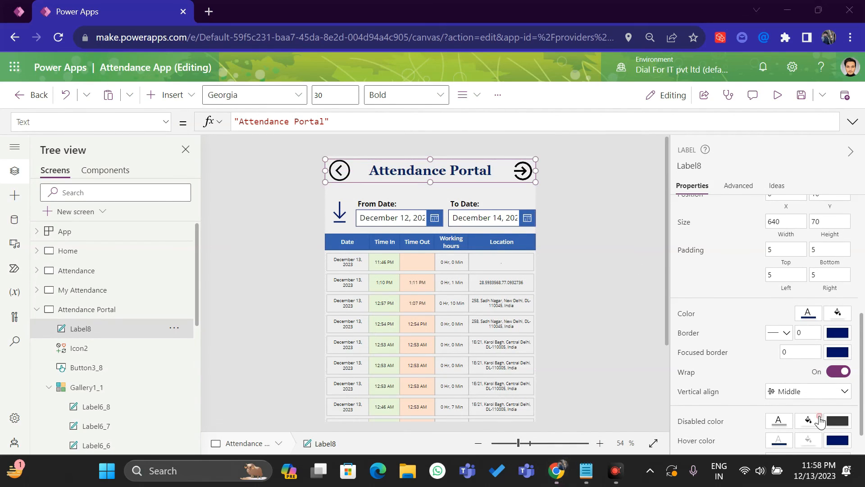
Shift the Attendance Portal screen's download icon slightly to match its placement on the My Attendance screen
left_click_drag(518, 443, 506, 443)
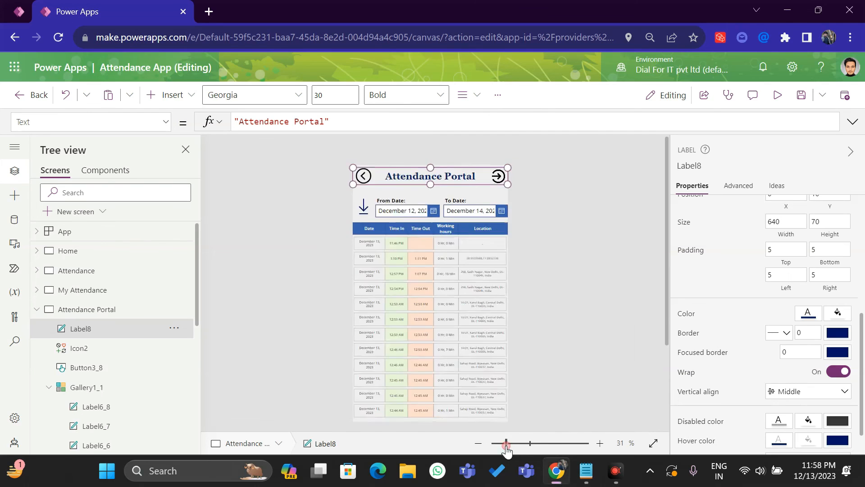
left_click(572, 334)
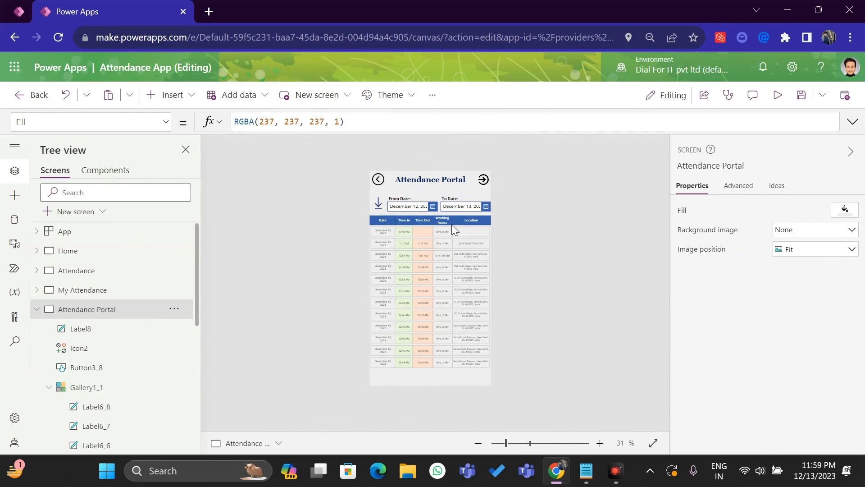
left_click(380, 206)
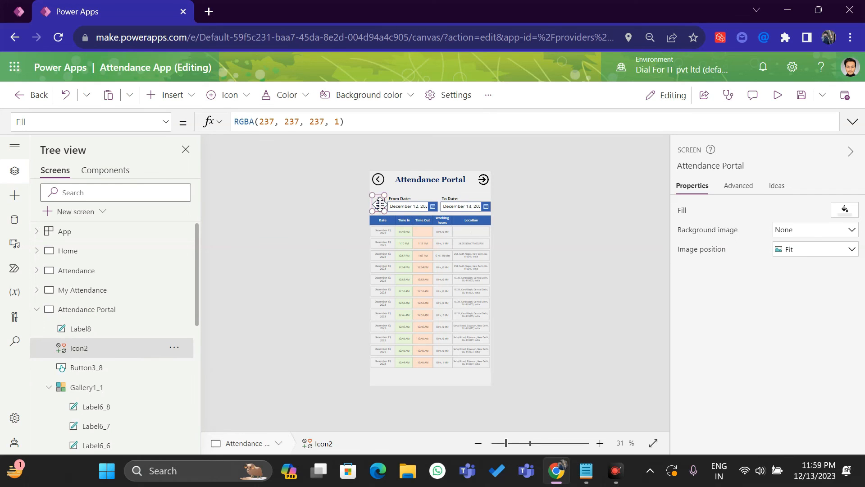
left_click(45, 293)
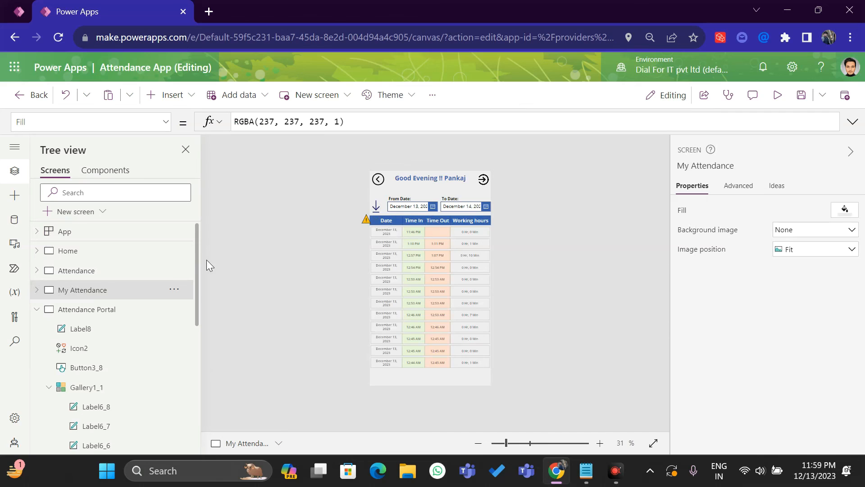
left_click(85, 309)
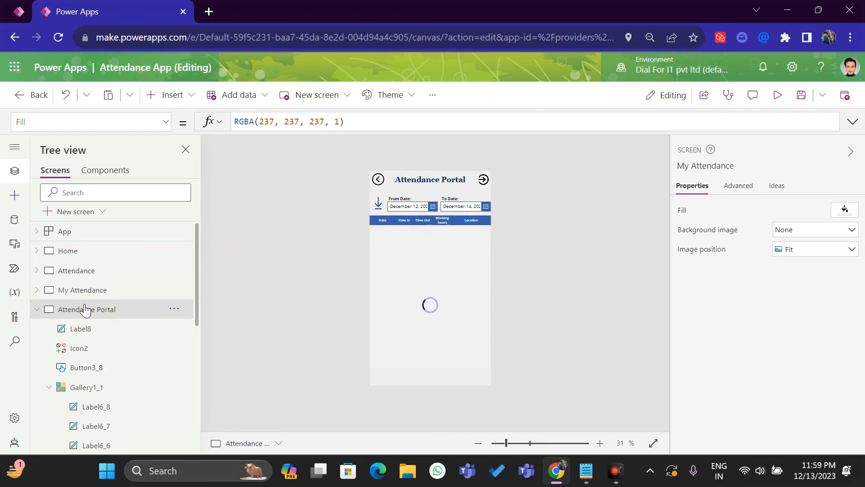
left_click(380, 207)
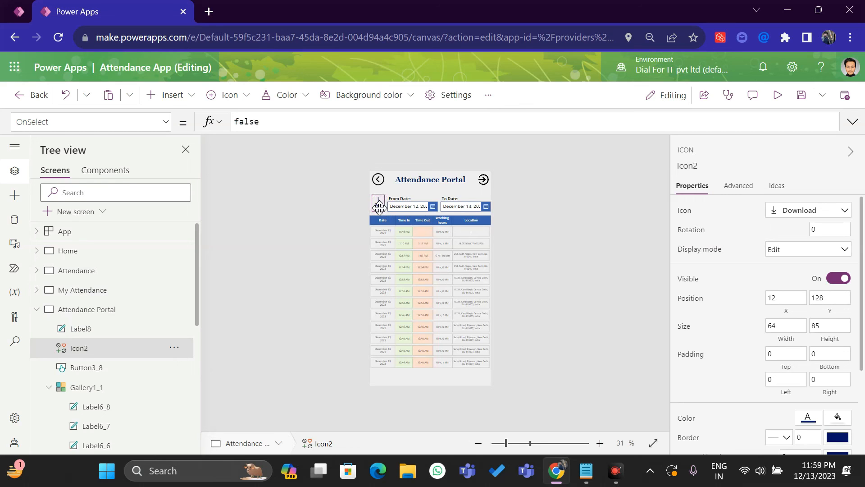
left_click_drag(380, 206, 380, 207)
left_click(54, 297)
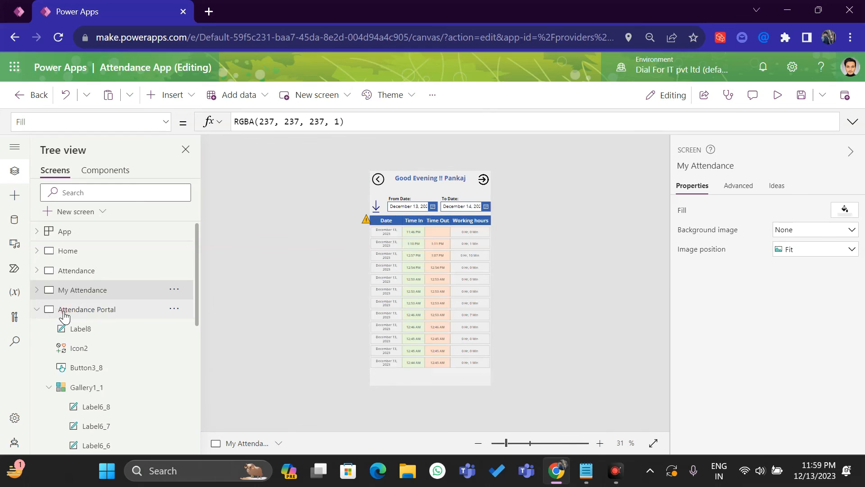
left_click(54, 310)
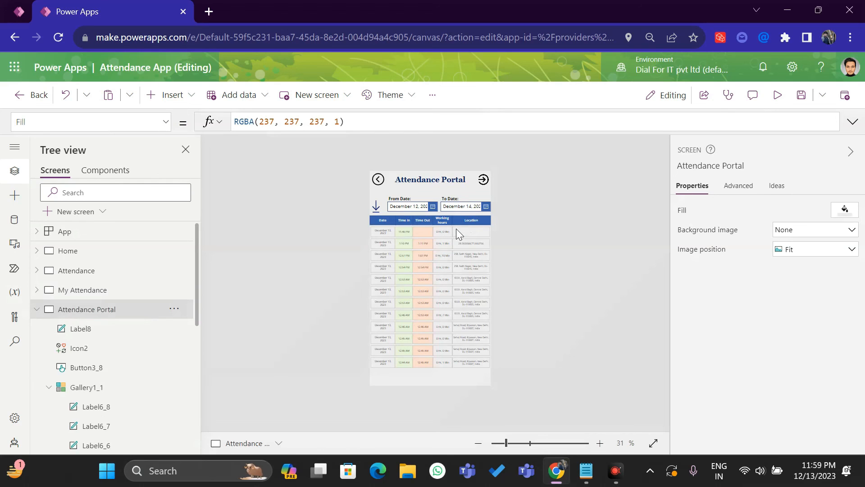
Set the default date of the From Date picker on the Attendance Portal screen to Today()
left_click(407, 208)
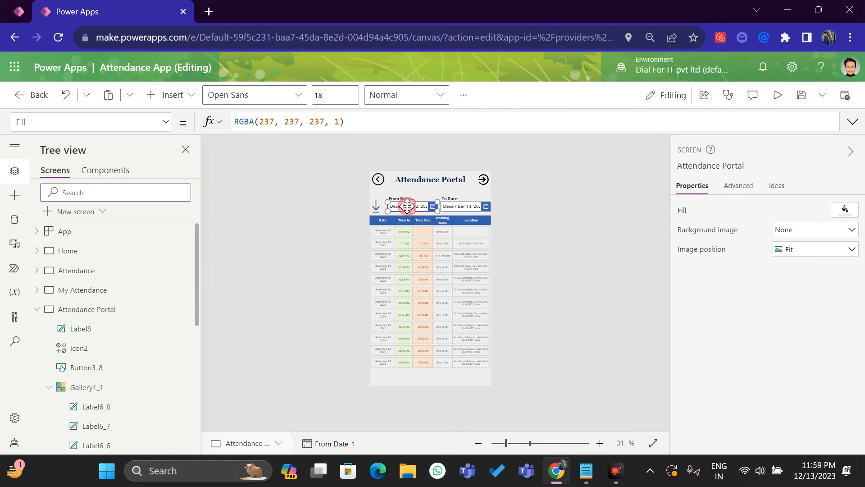
left_click(286, 121)
key("BackSpace")
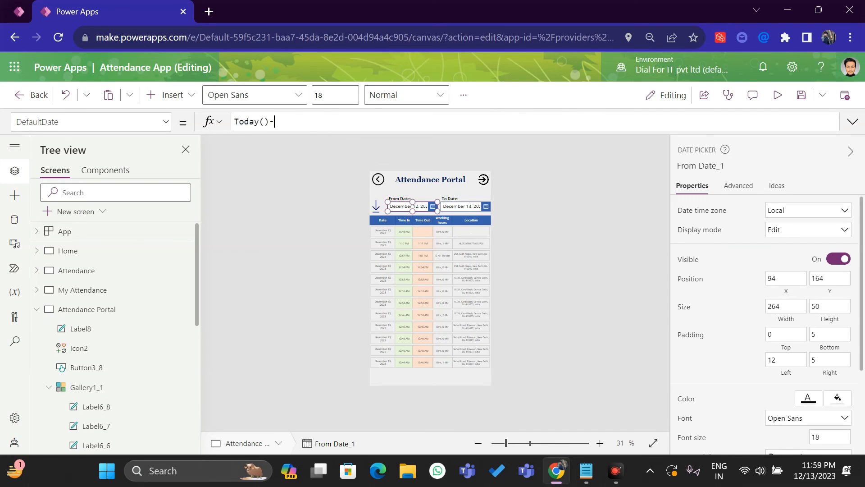
type("1")
key("BackSpace")
key("BackSpace")
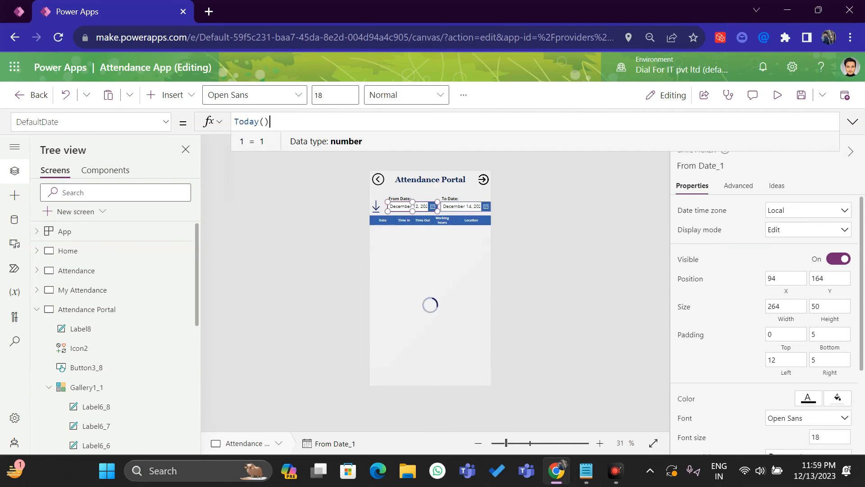
left_click(560, 234)
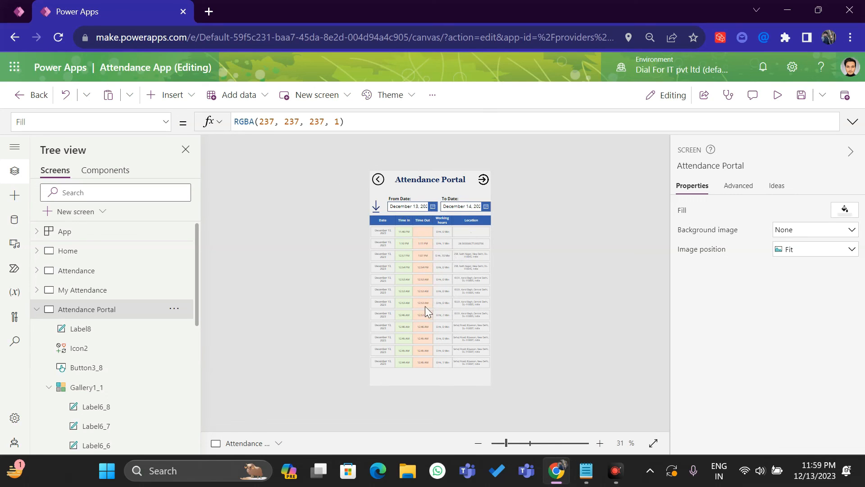
Check the From Date calendar without picking a date, and collapse the Attendance Portal screen's control list
left_click(424, 203)
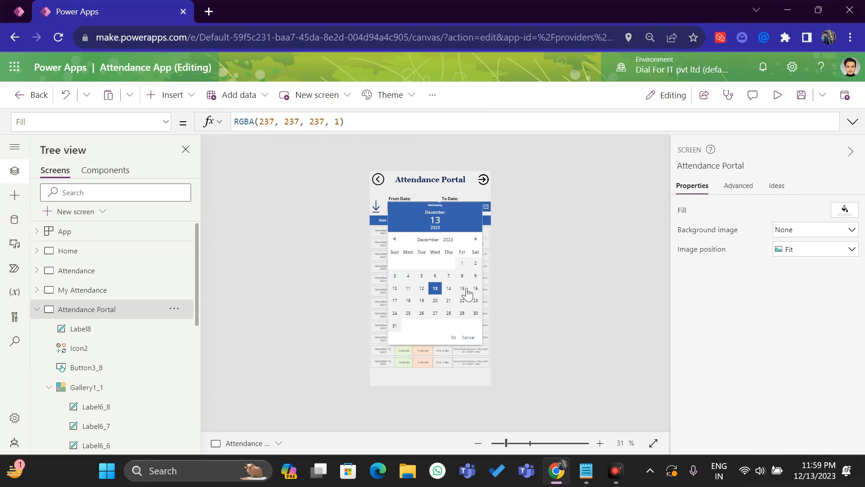
left_click(469, 338)
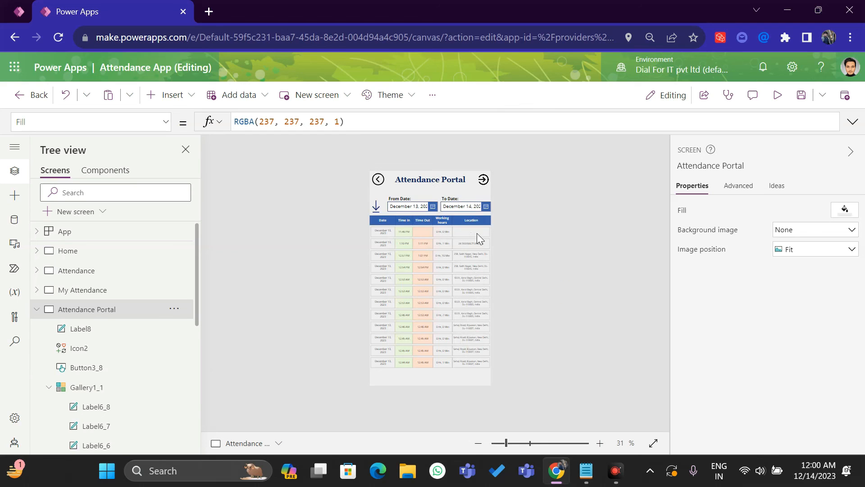
left_click(36, 309)
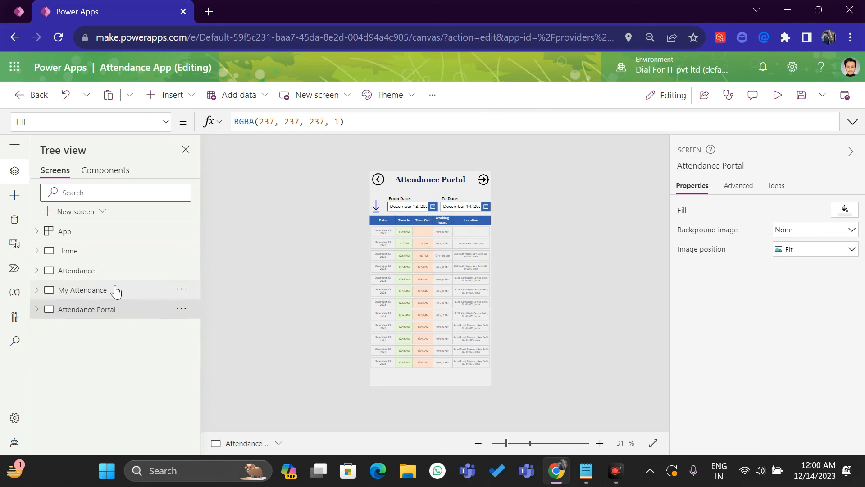